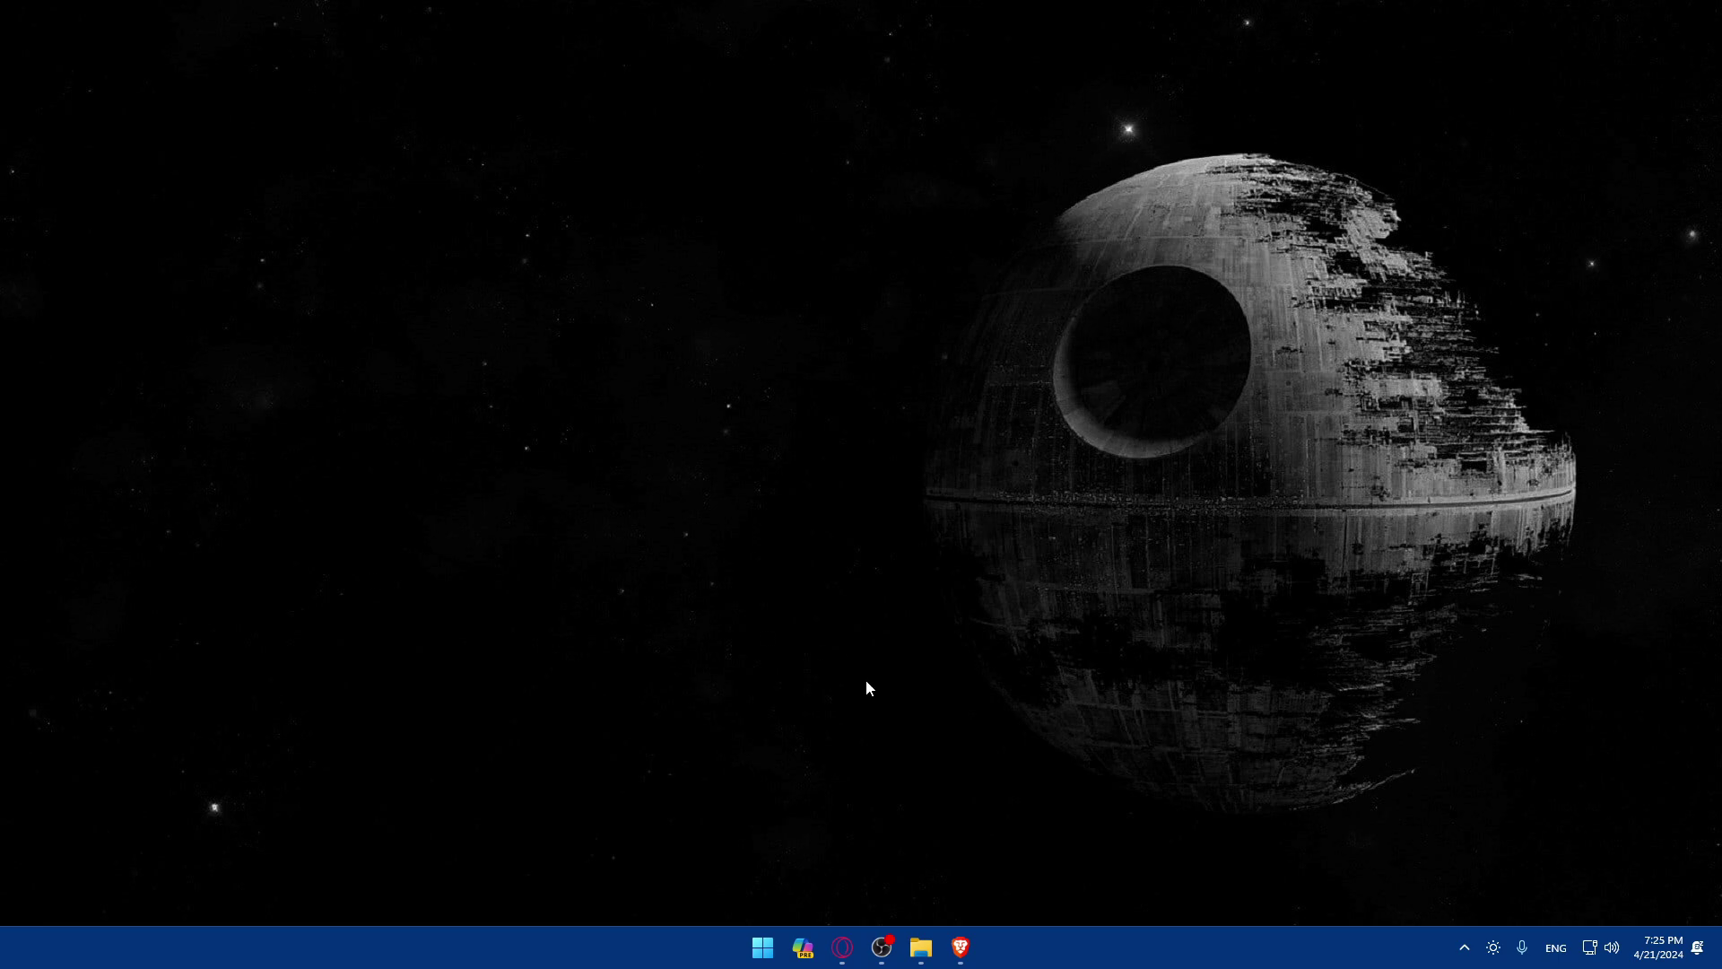
Load canva.com in Brave, then open a new private window
{"action": "left_click", "coordinate": [960, 944]}
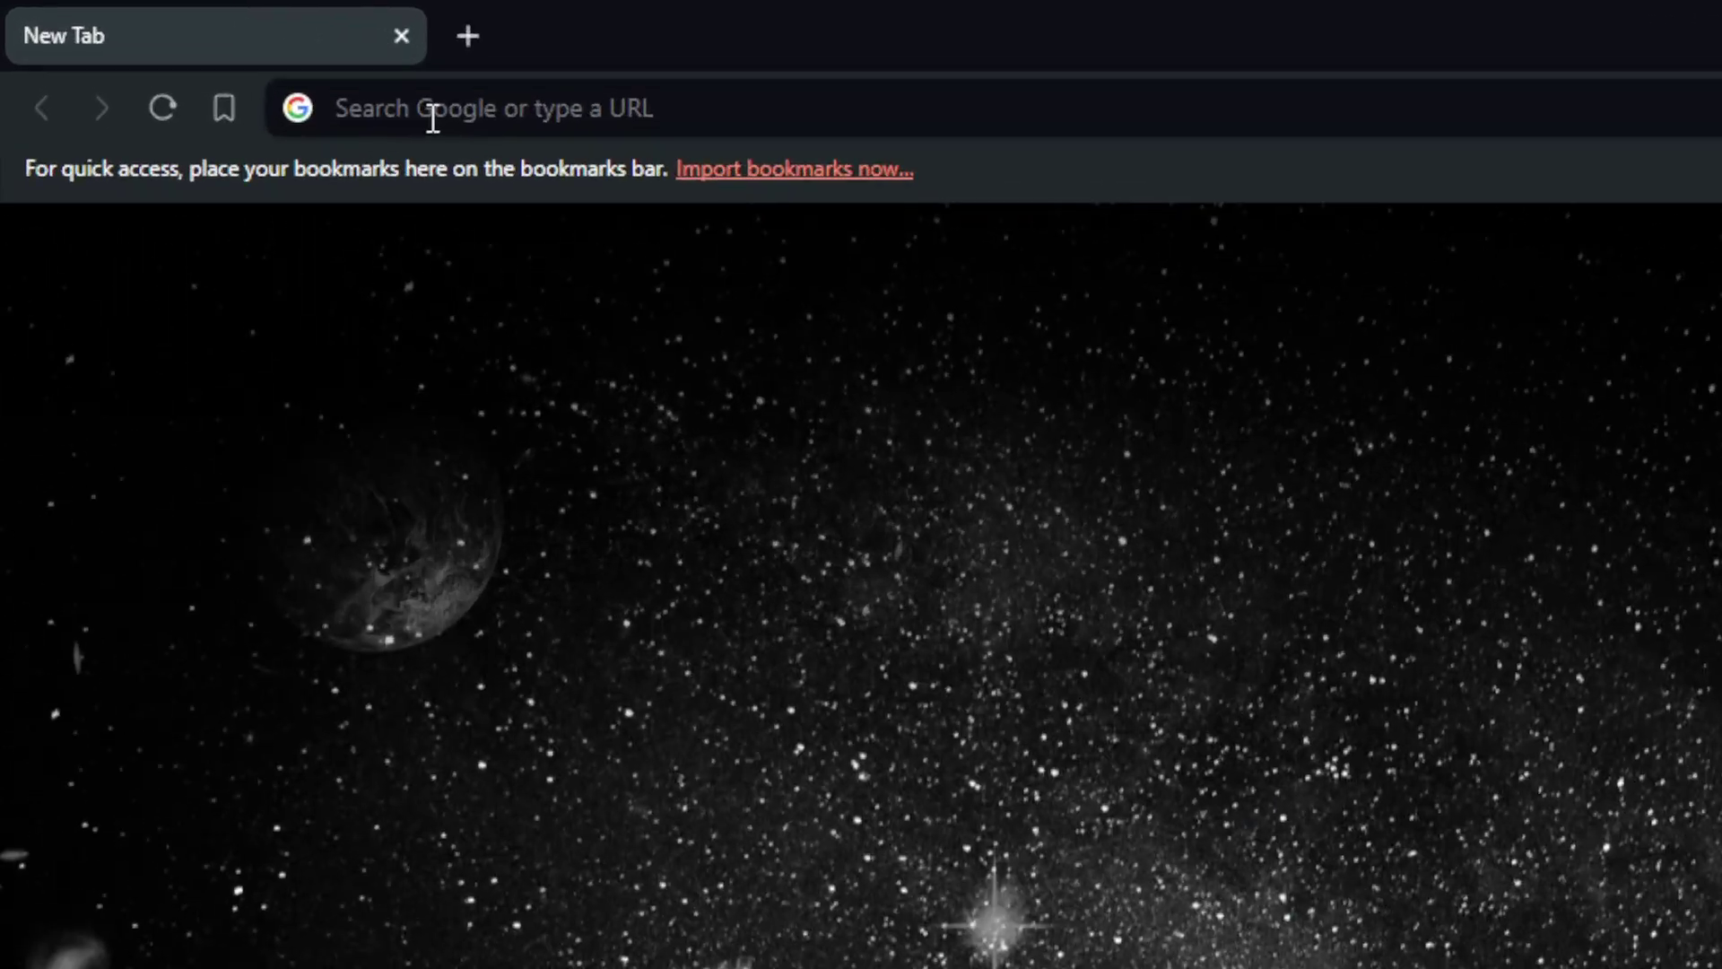
{"action": "left_click", "coordinate": [215, 55]}
{"action": "type", "text": "canva"}
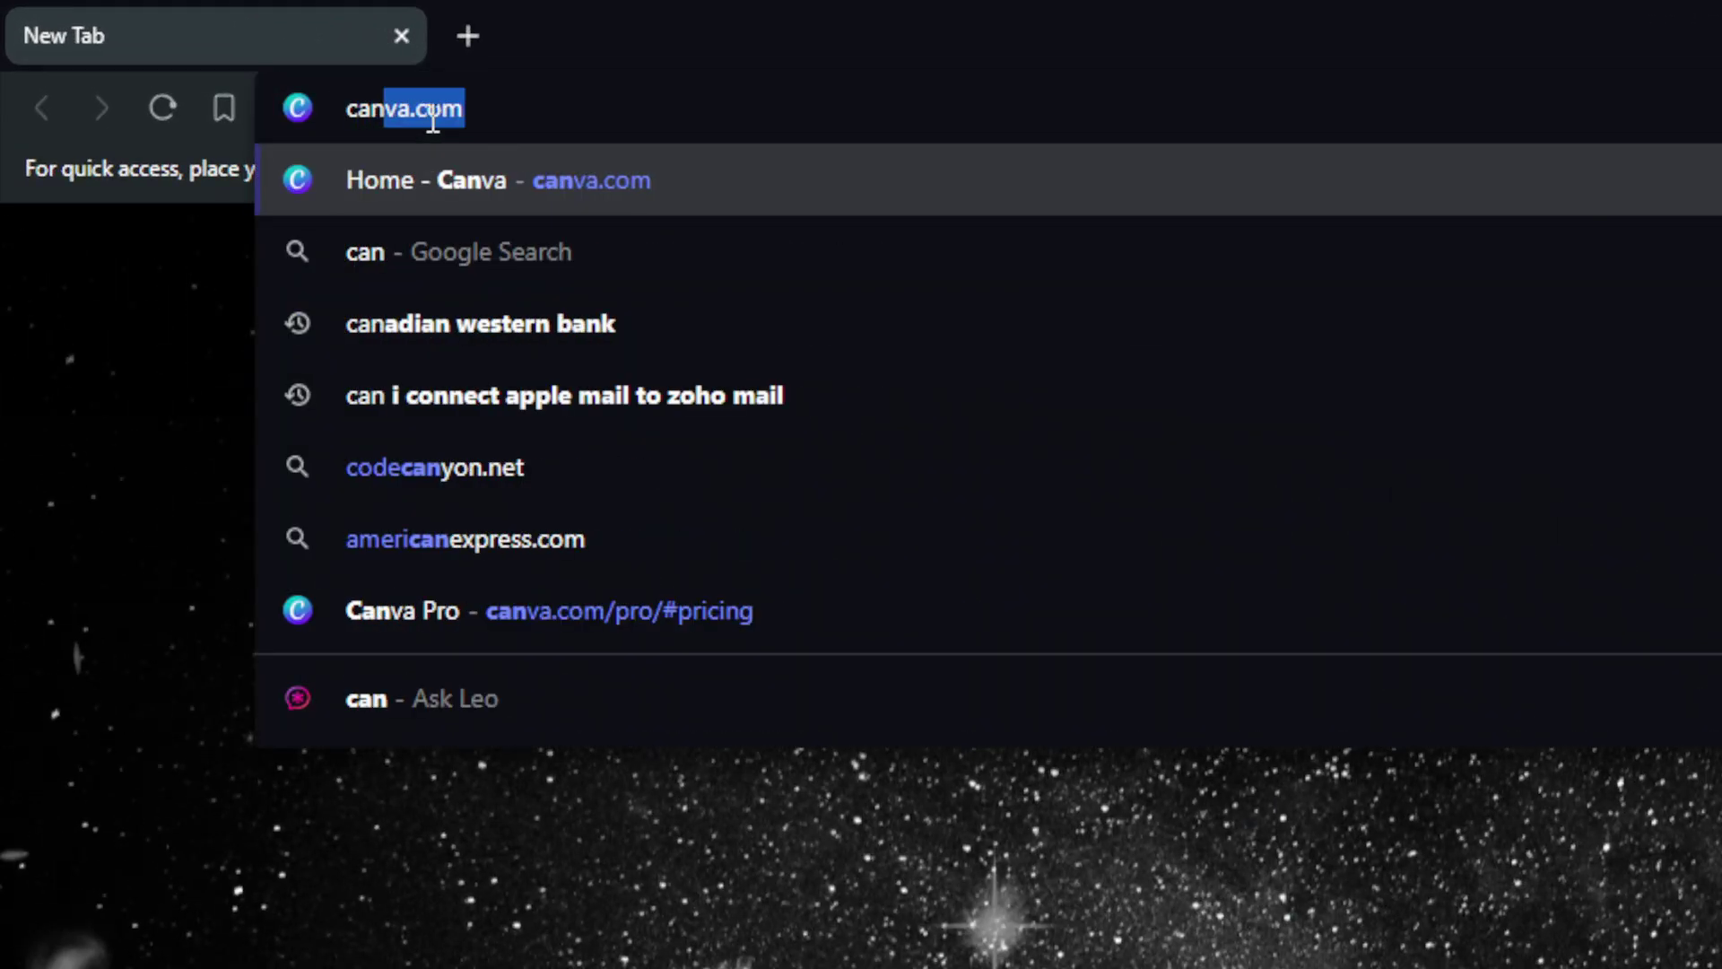
{"action": "type", "text": ".co"}
{"action": "key", "text": "Return"}
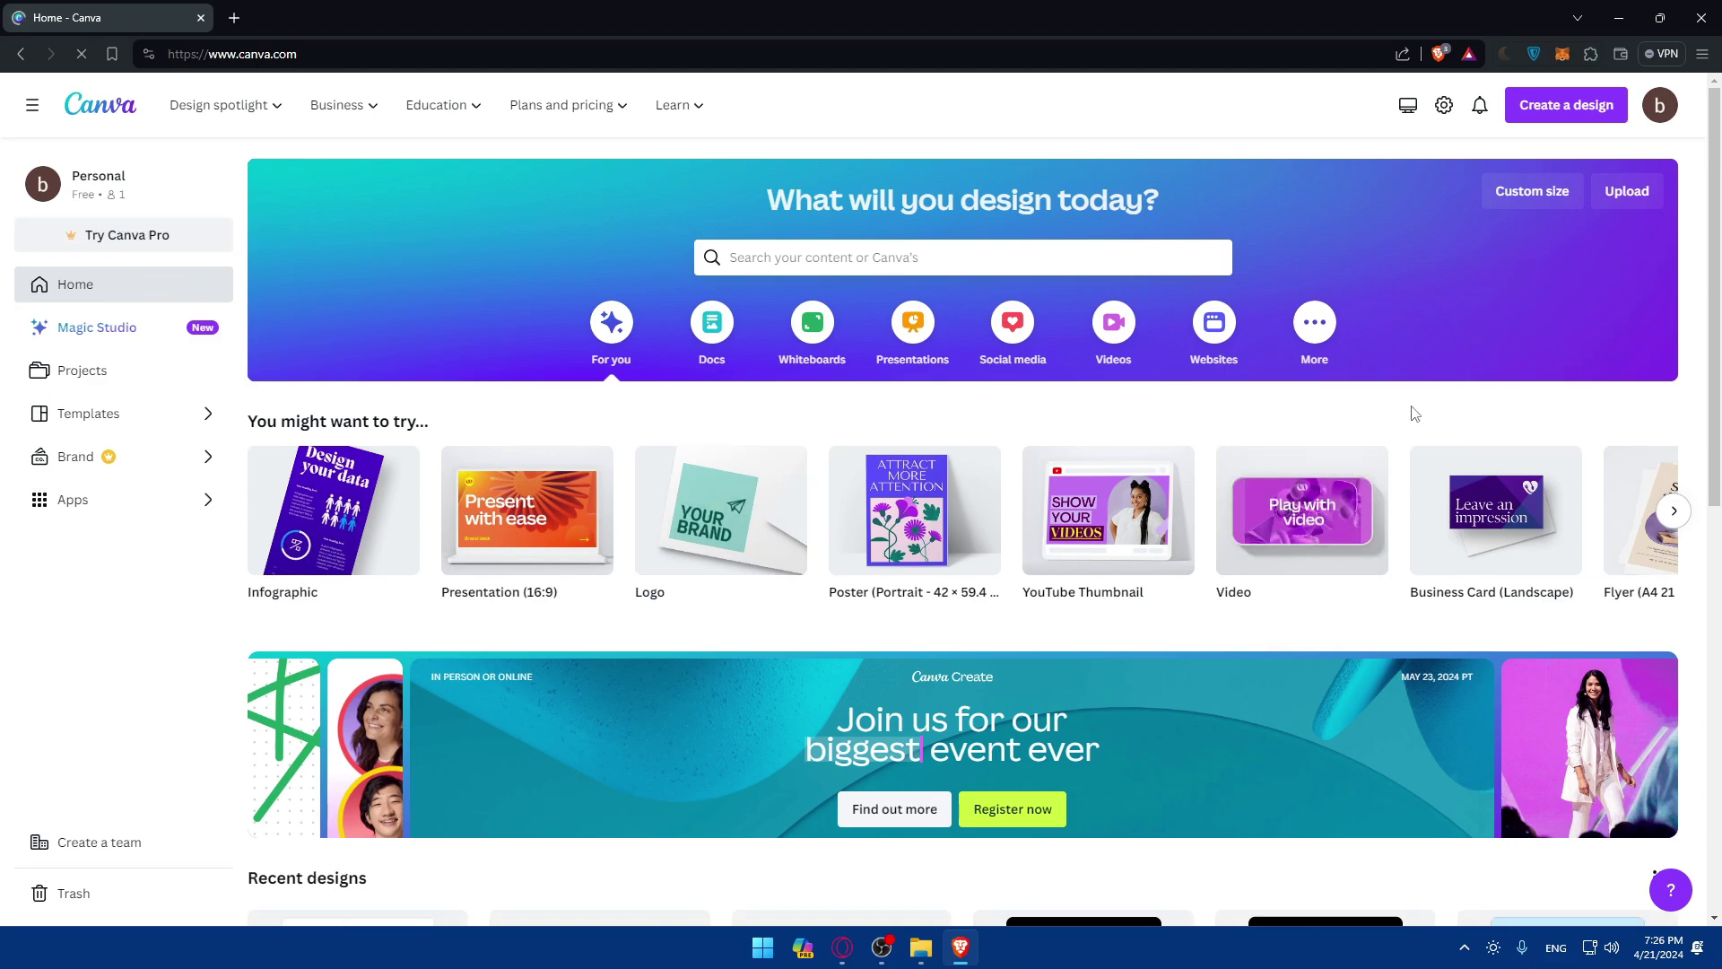
{"action": "key", "text": "ctrl+shift+n"}
Load canva.com privately, browse the log-in and sign-up options, then close that dialog
{"action": "type", "text": "https://www.canva.com/"}
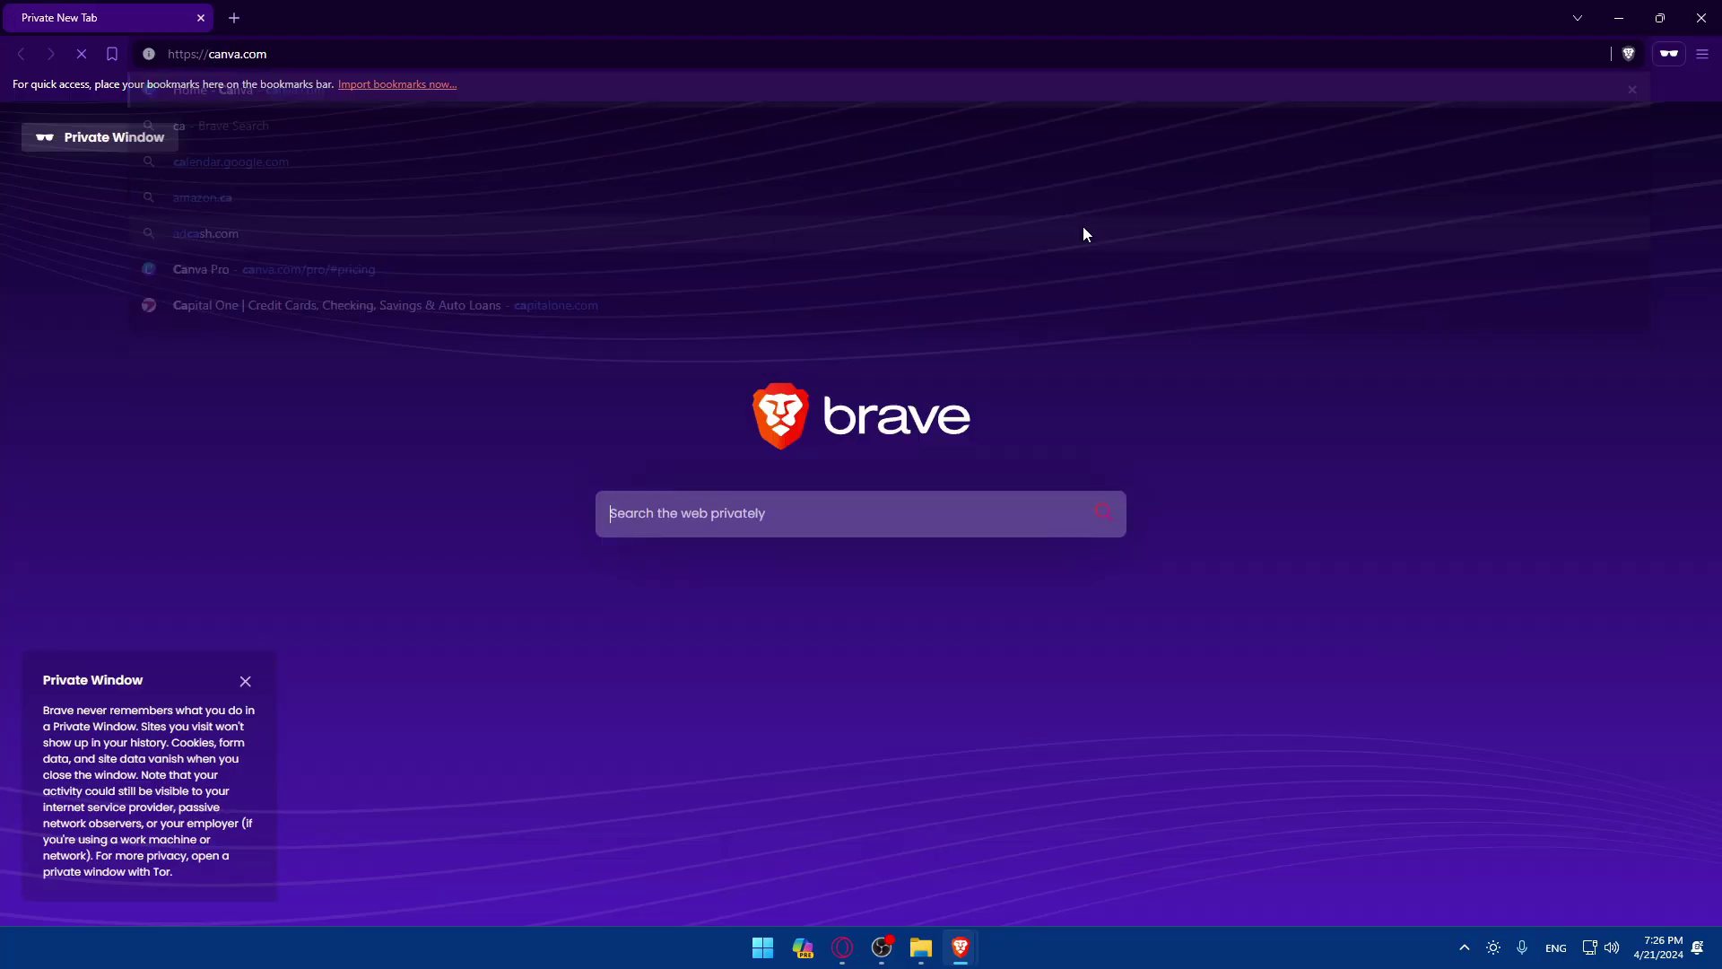
{"action": "key", "text": "Return"}
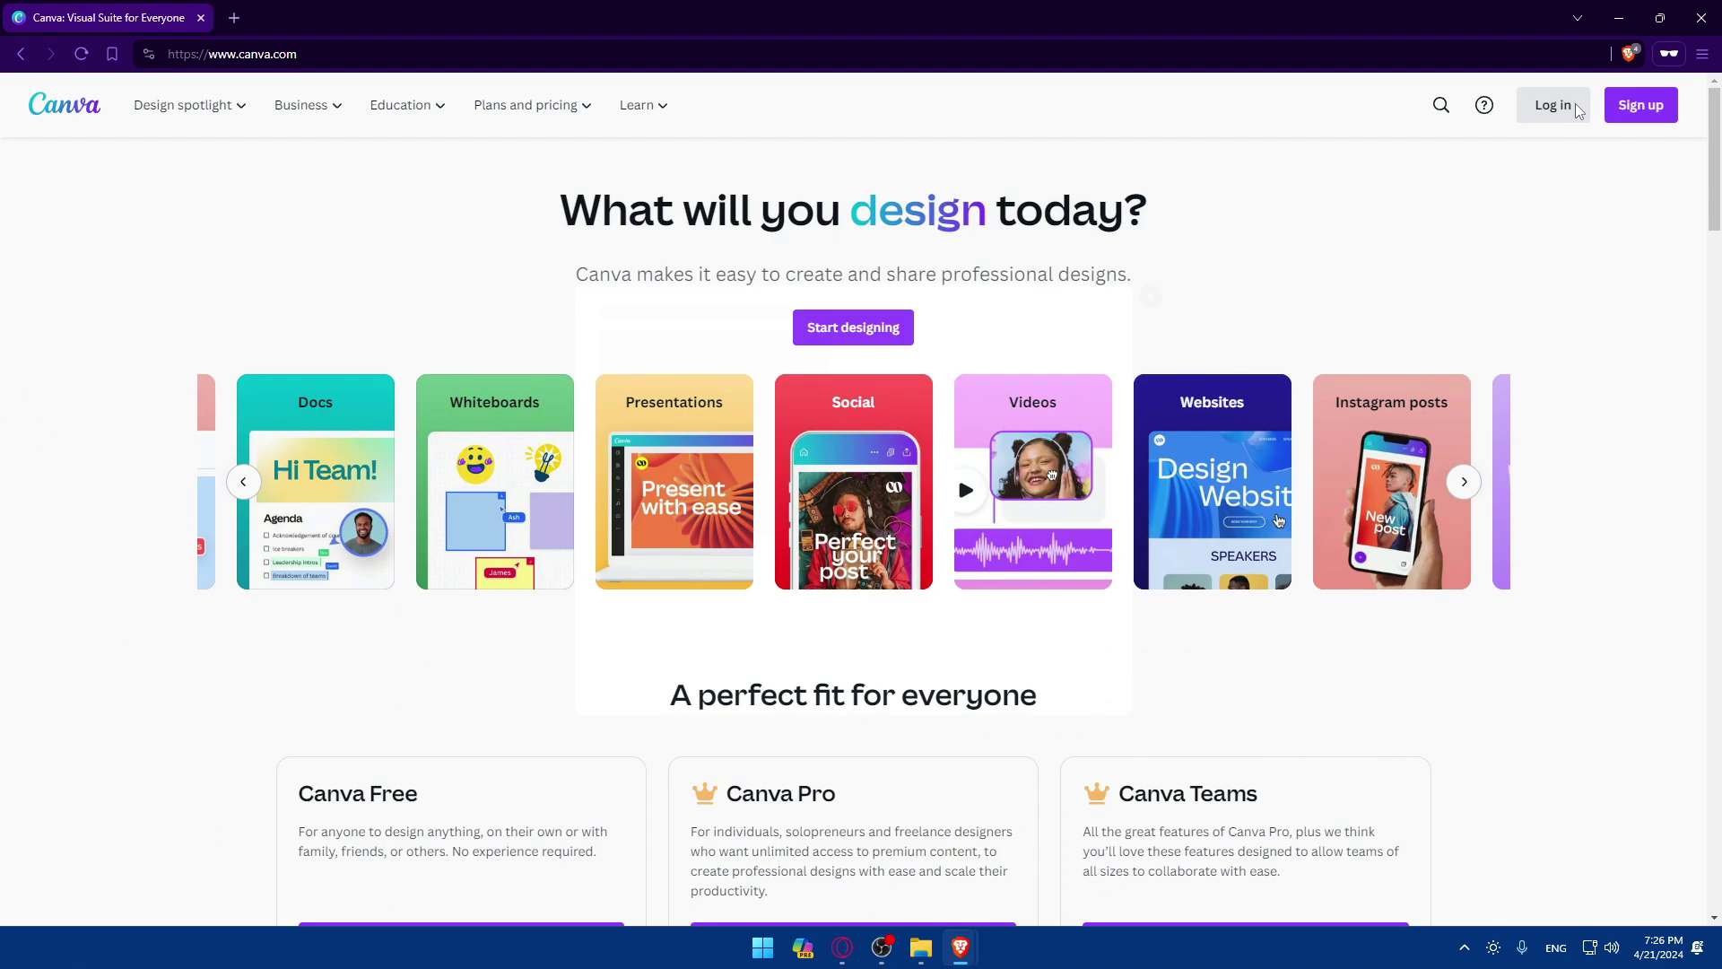
{"action": "left_click", "coordinate": [1390, 210]}
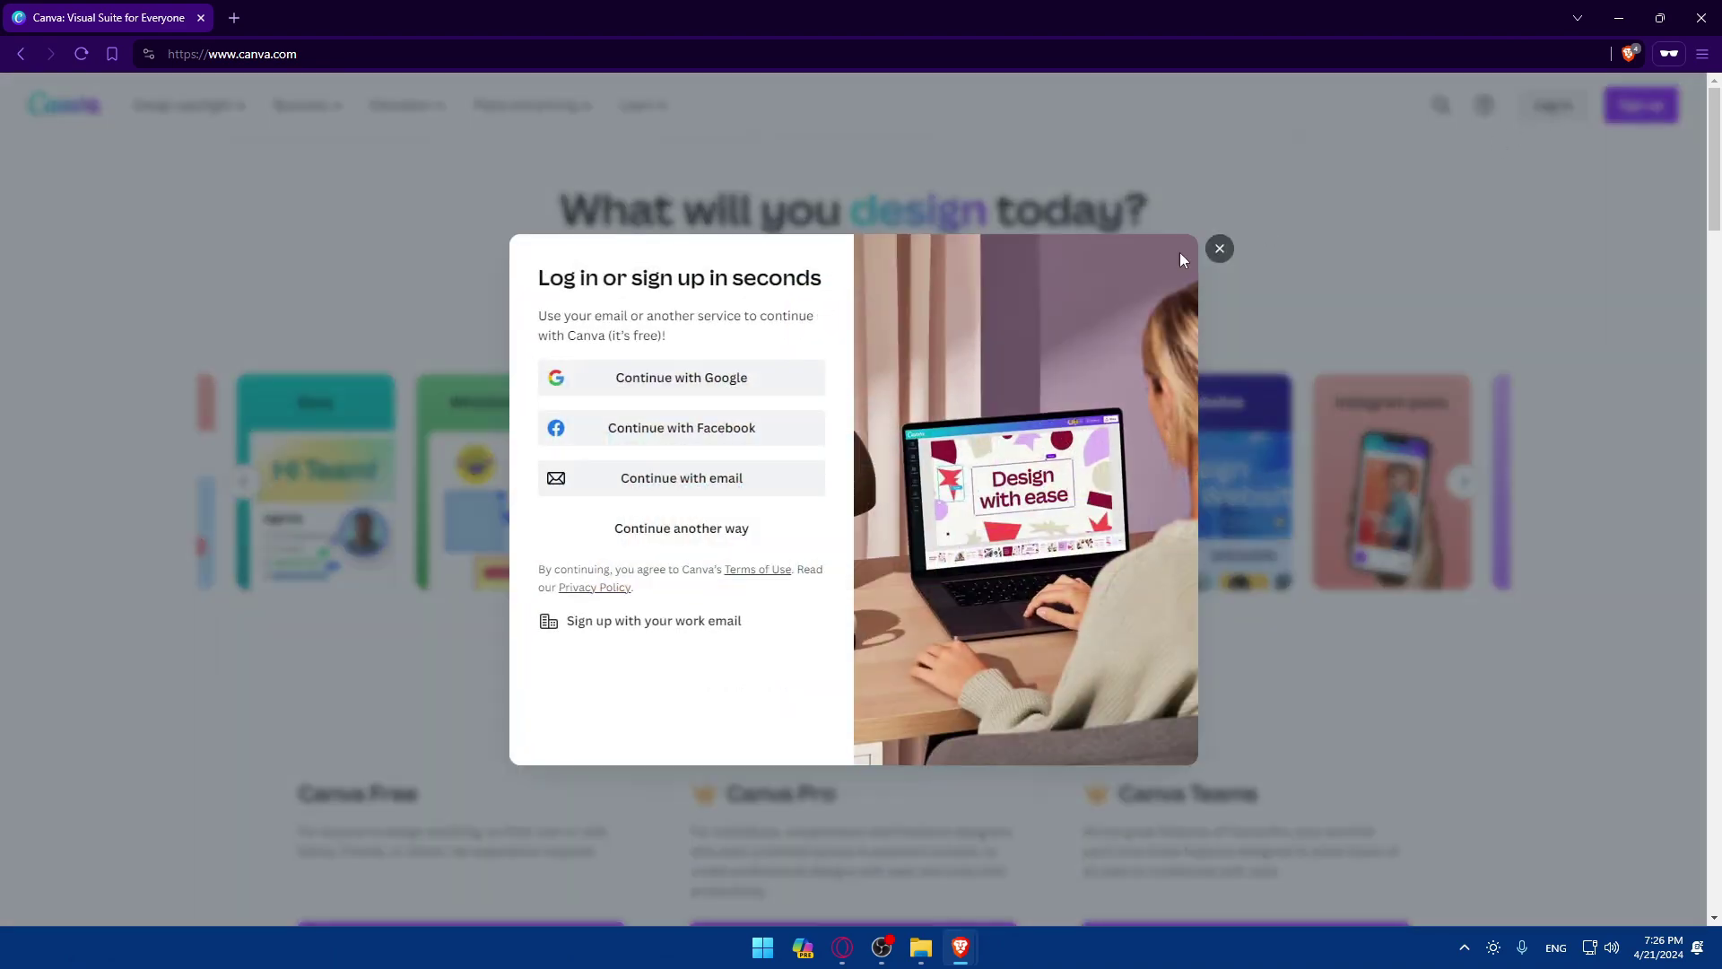
{"action": "left_click", "coordinate": [722, 528]}
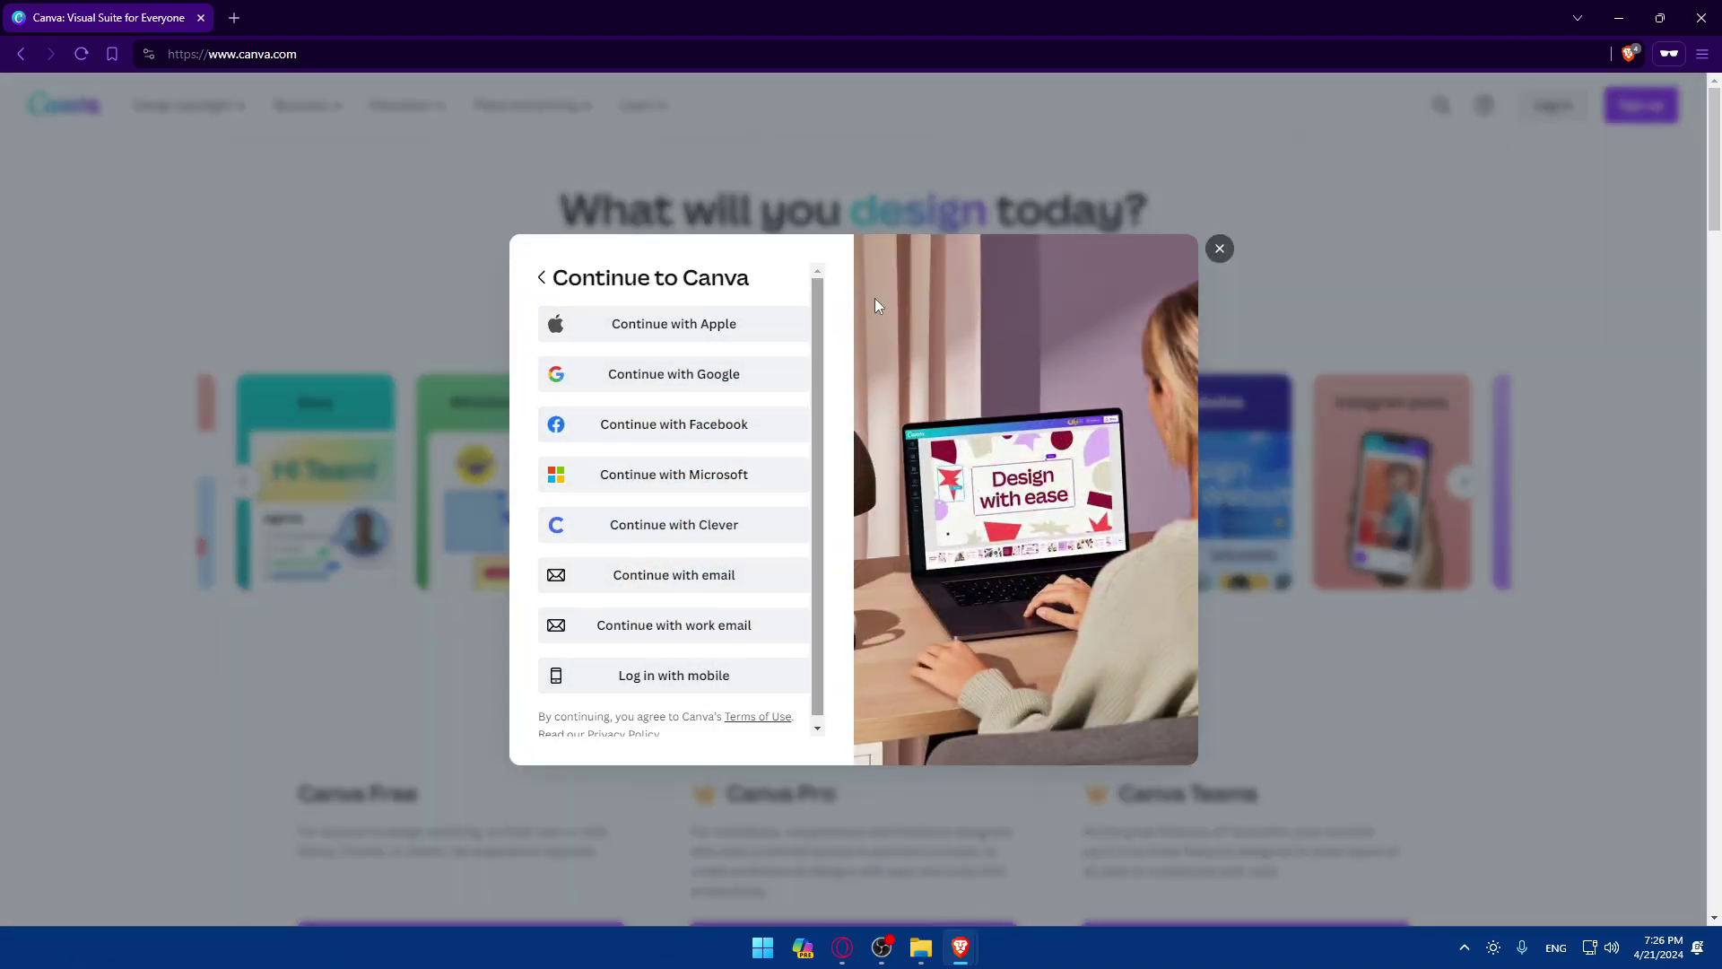
{"action": "left_click", "coordinate": [1219, 248]}
{"action": "left_click", "coordinate": [1647, 112]}
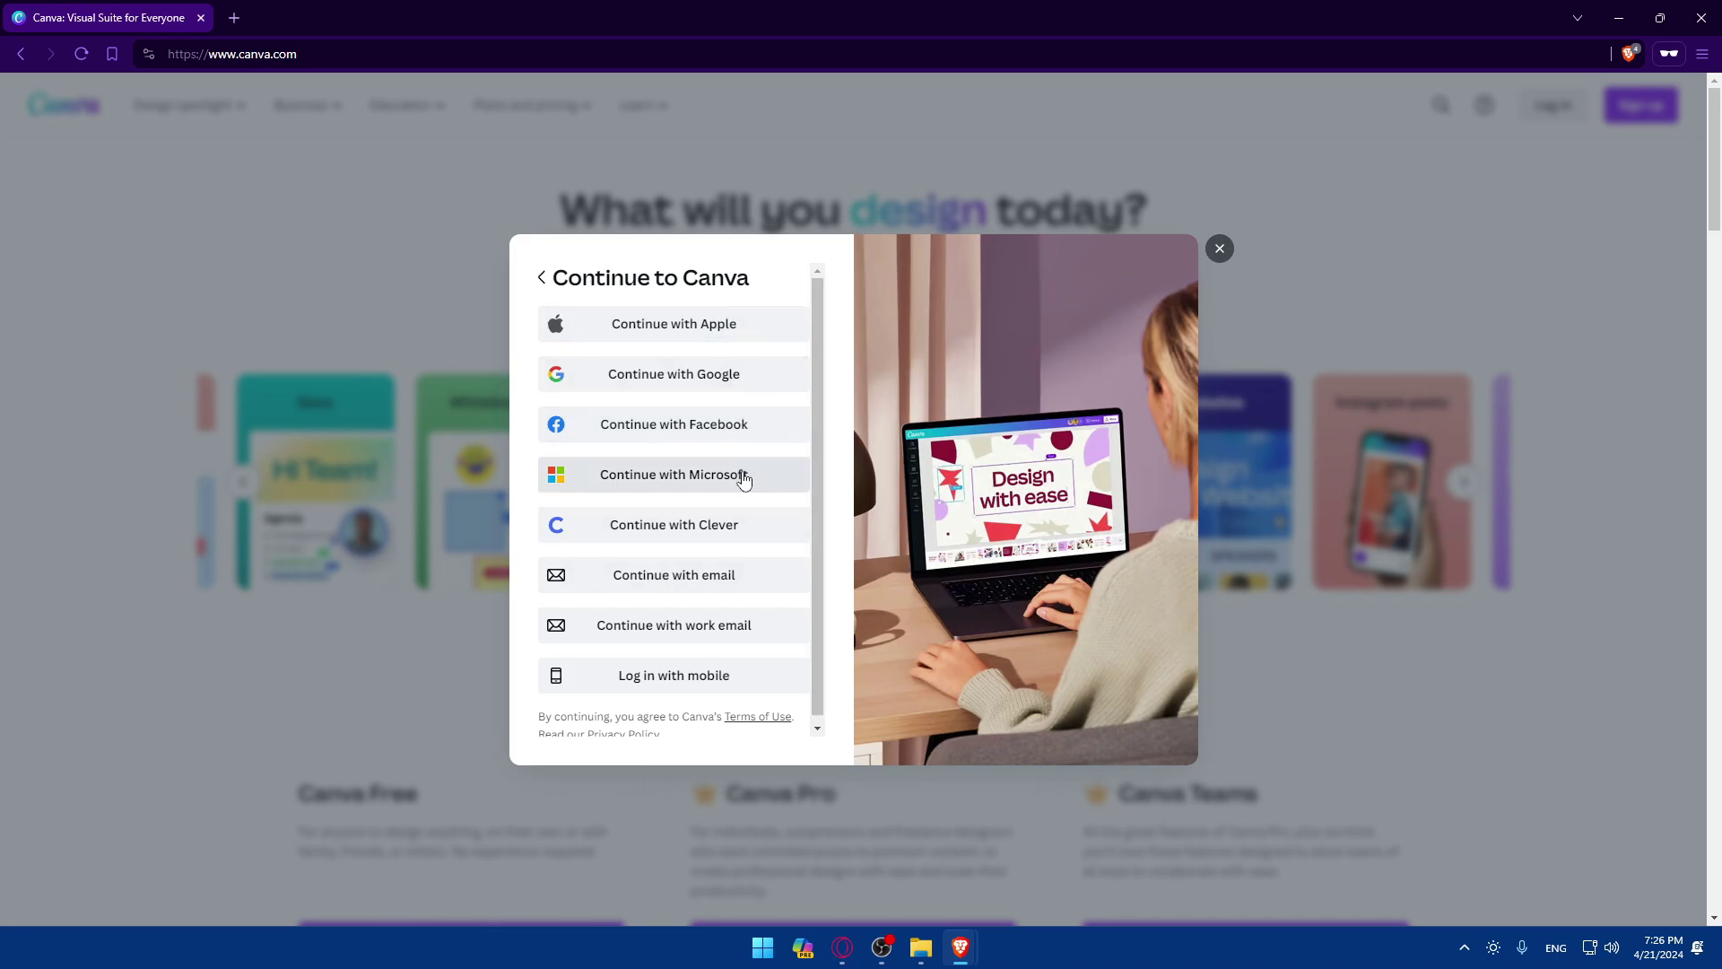
{"action": "left_click", "coordinate": [1221, 250]}
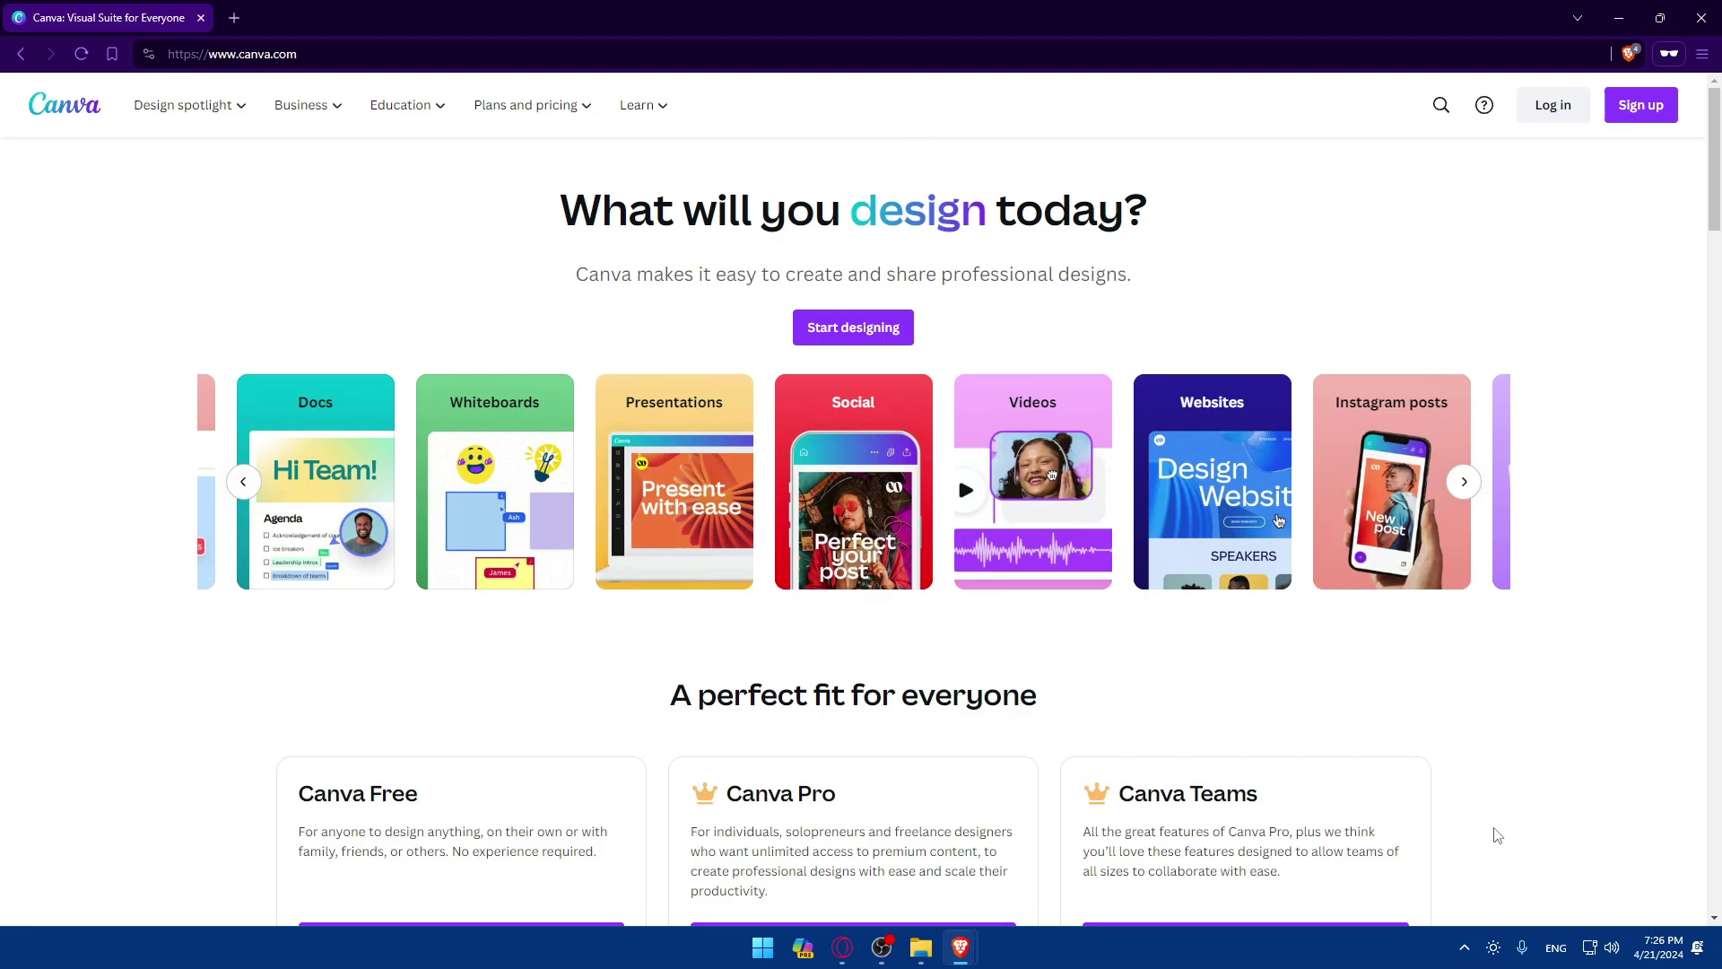
Check the screen brightness flyout in the taskbar tray and dismiss it
{"action": "left_click", "coordinate": [1465, 949]}
{"action": "left_click", "coordinate": [1496, 950]}
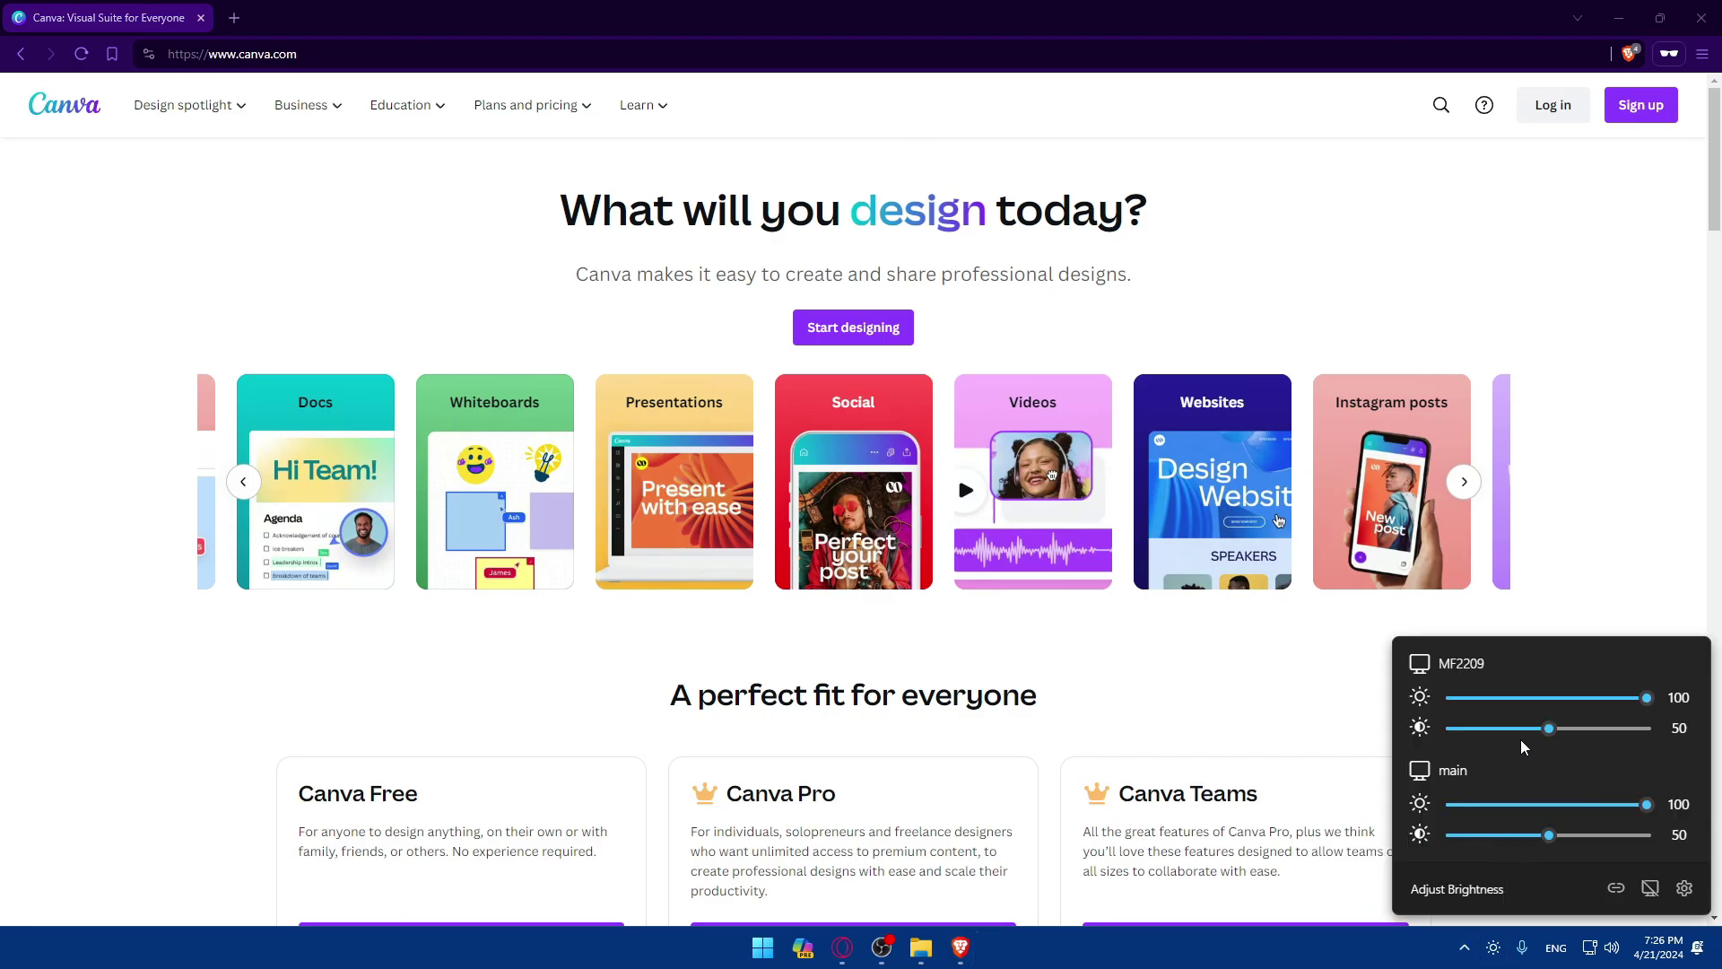
{"action": "left_click", "coordinate": [1436, 290]}
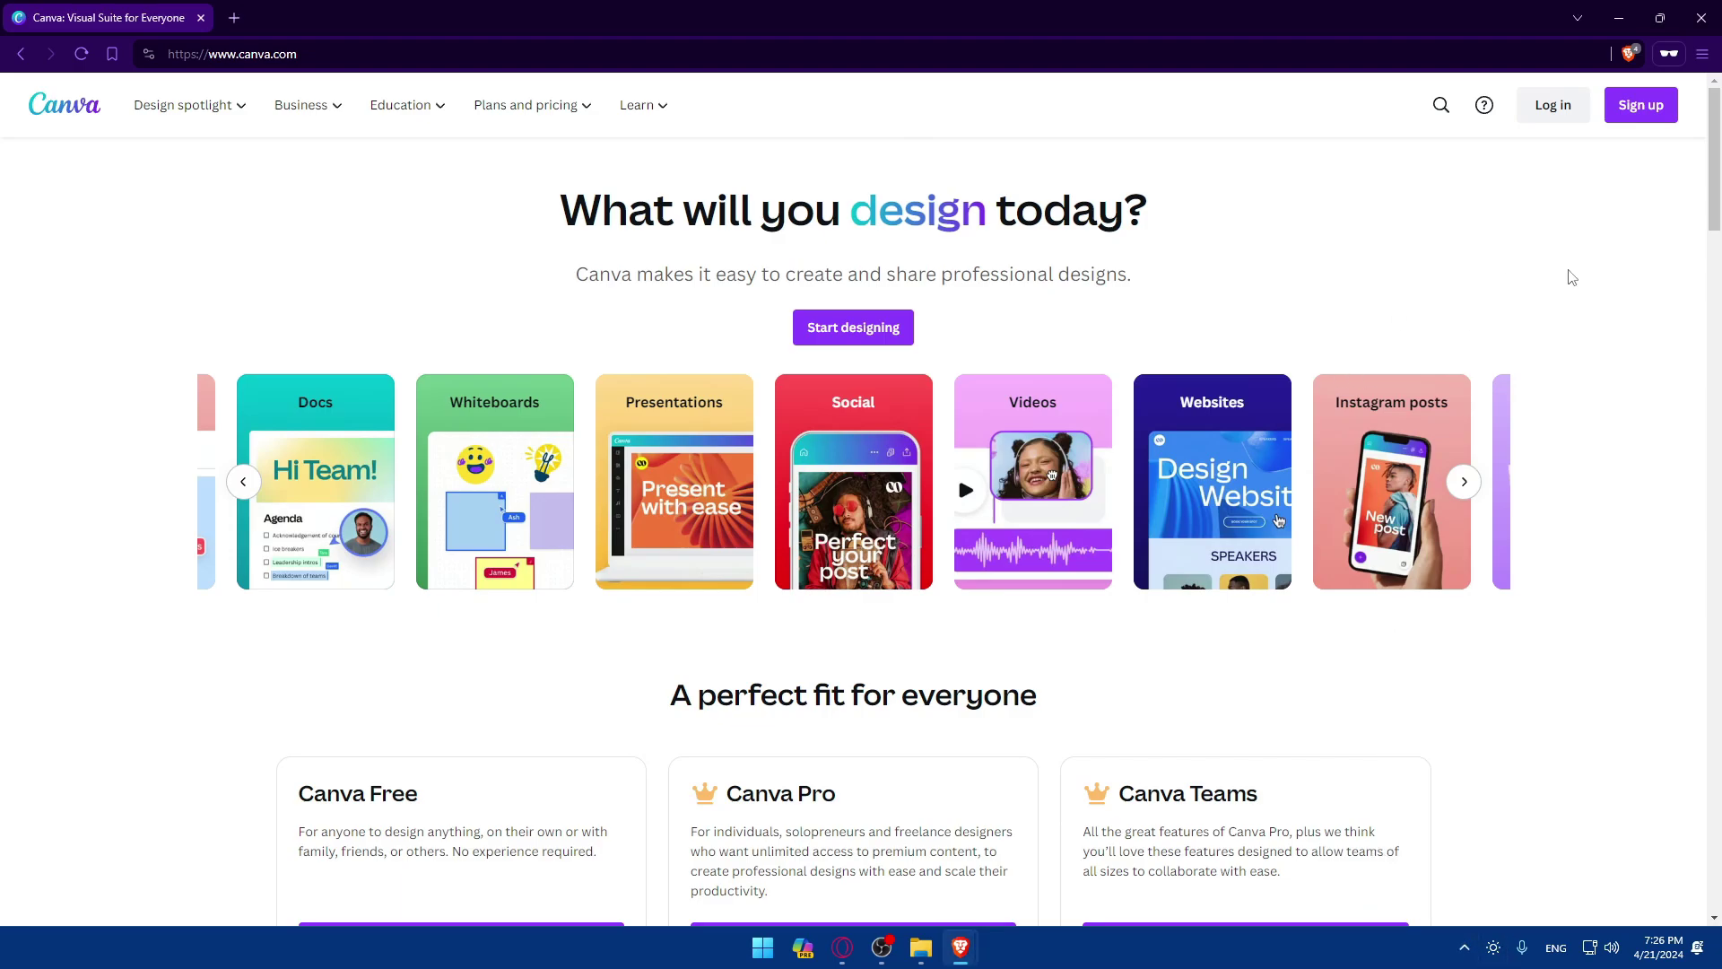
Close the private window and page through Home's suggested design types
{"action": "left_click", "coordinate": [1699, 17]}
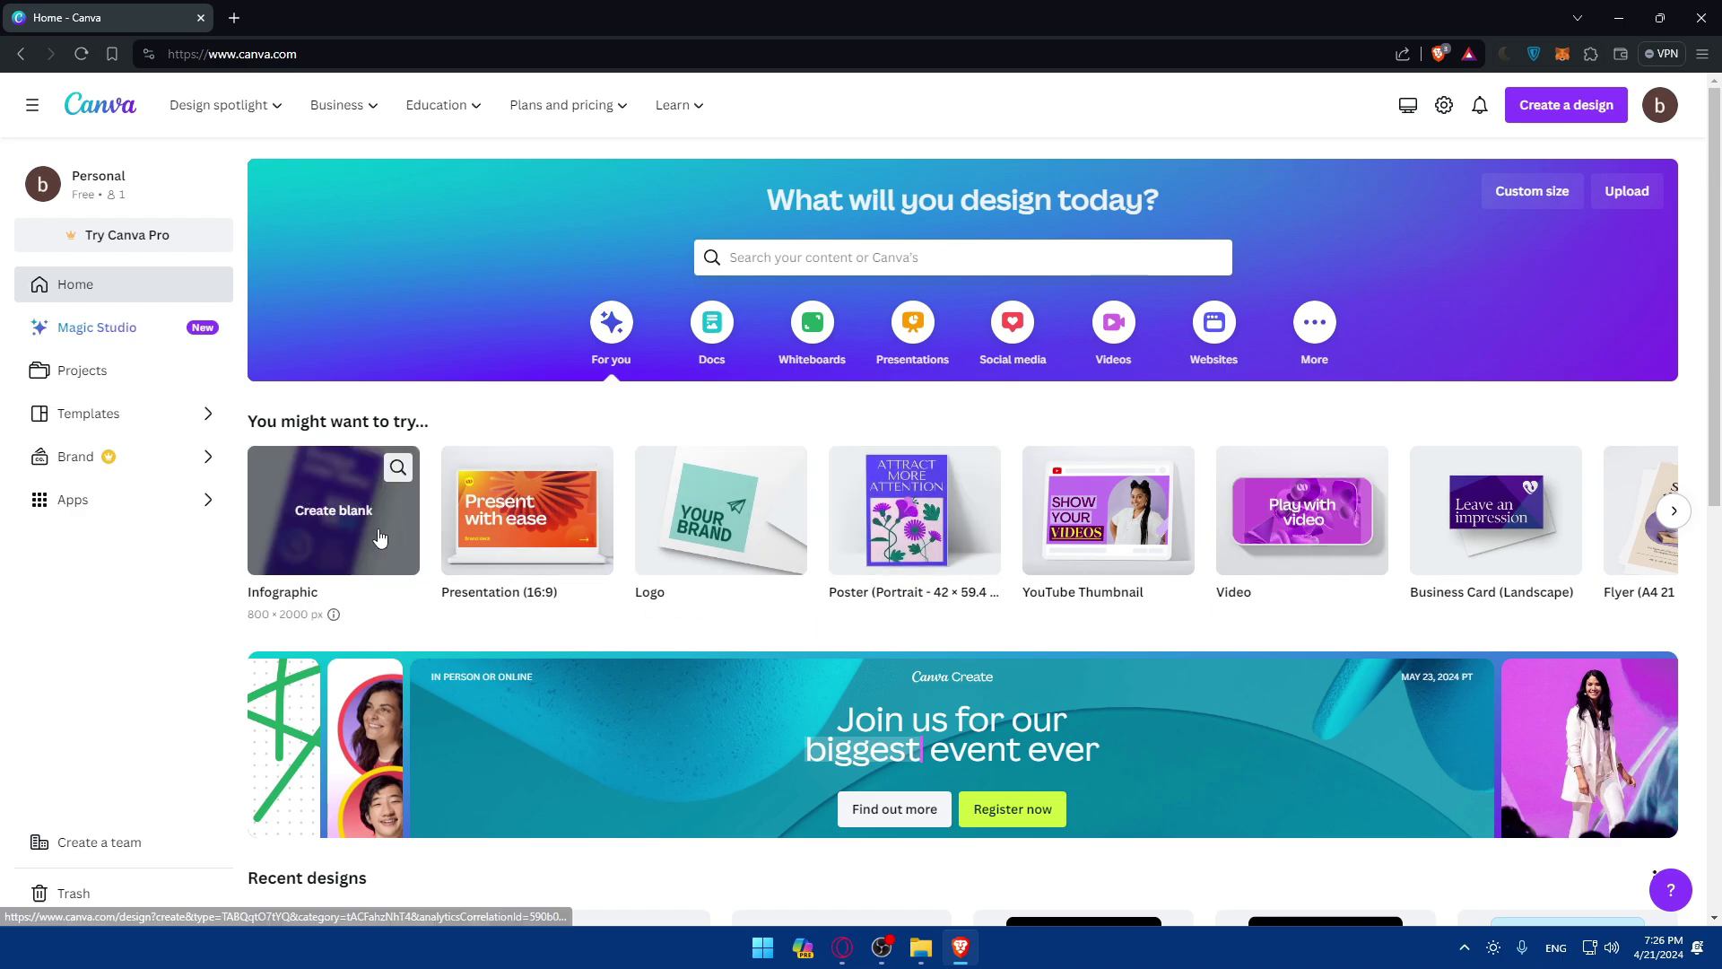
{"action": "left_click", "coordinate": [1676, 516]}
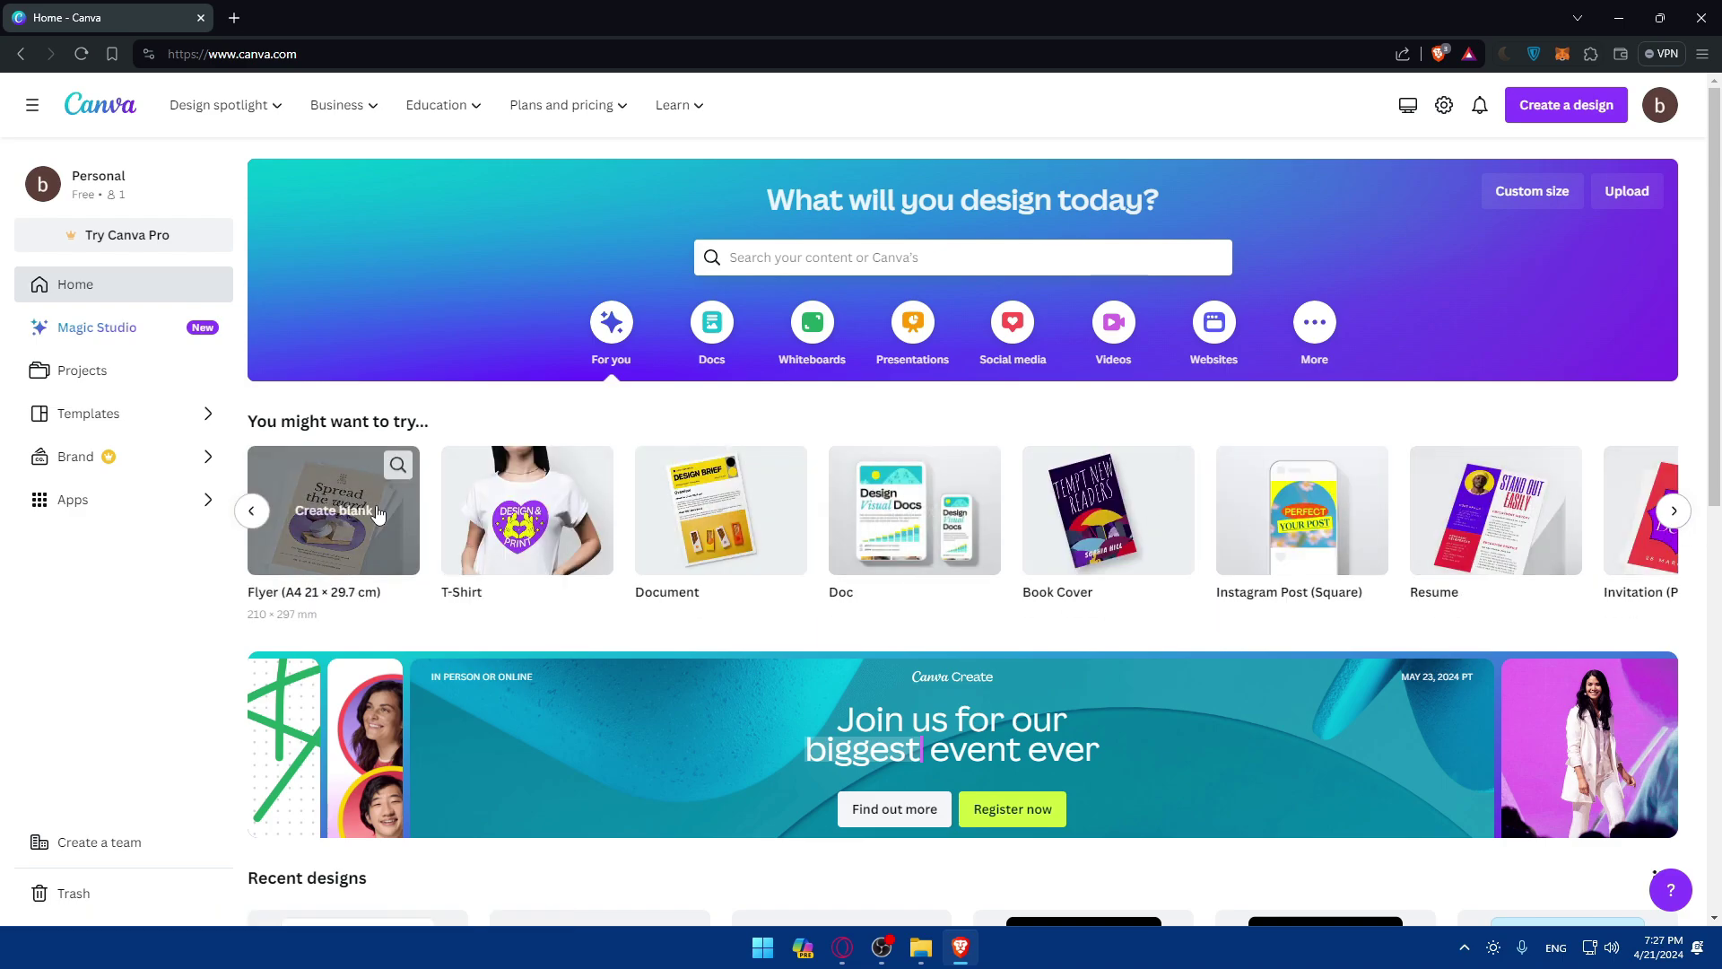
{"action": "left_click", "coordinate": [1674, 510]}
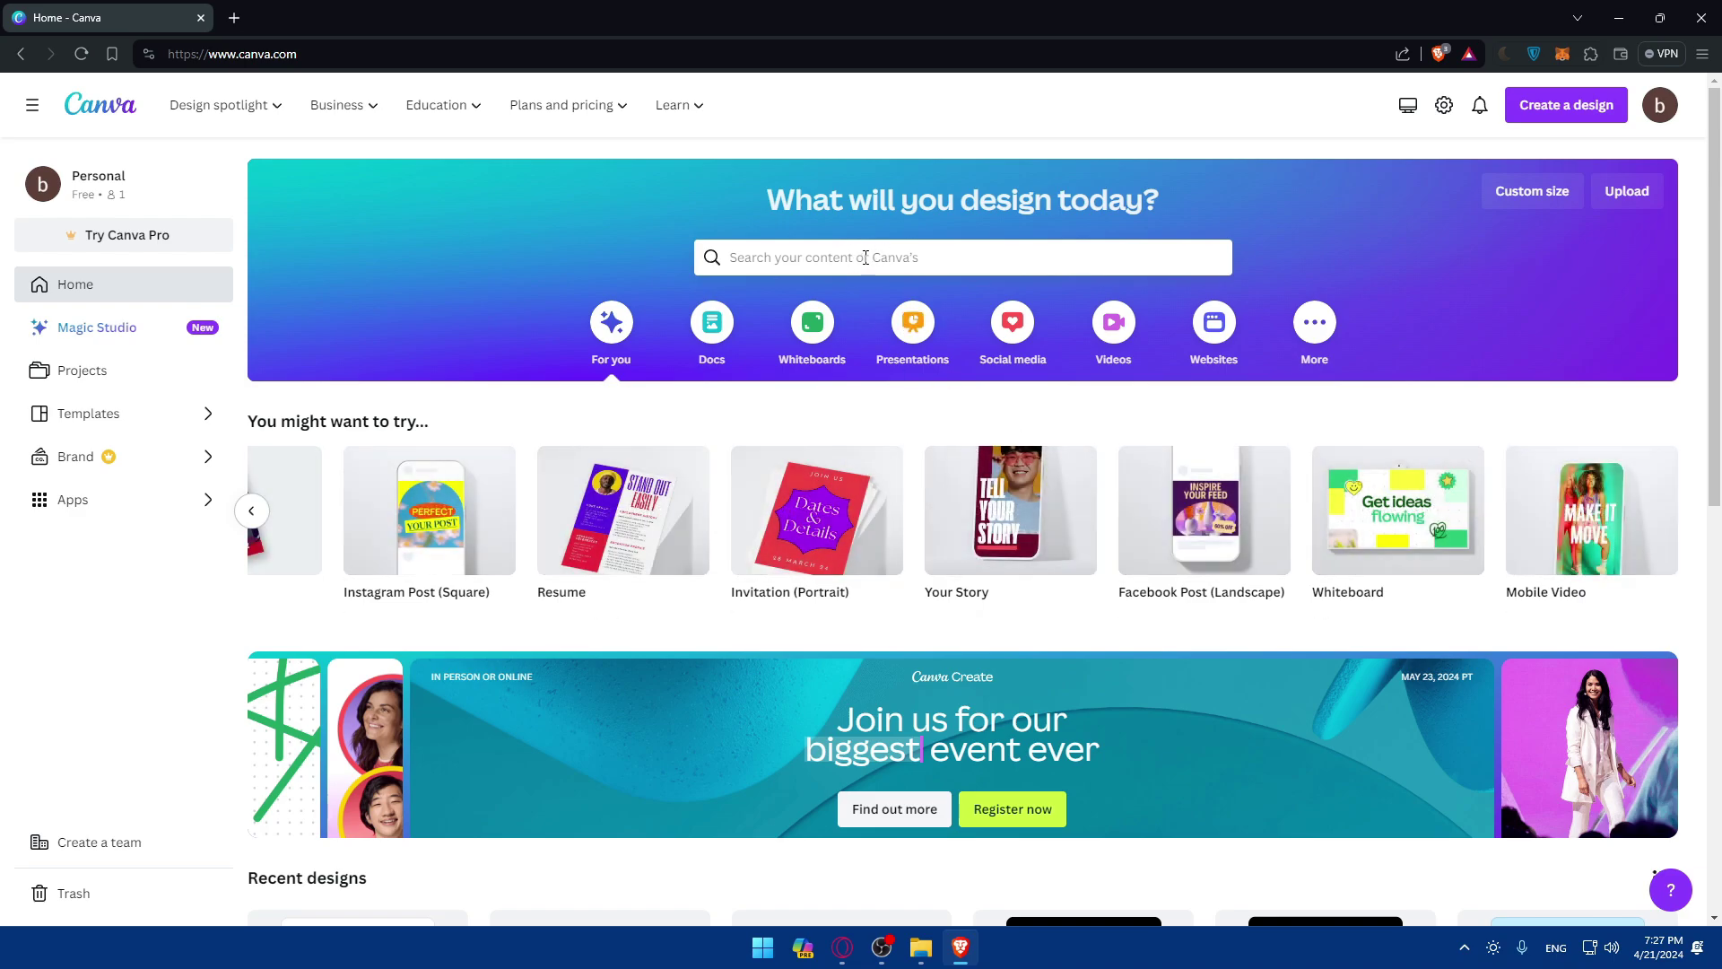
Browse the More category's Try something new designs through to the last ones
{"action": "left_click", "coordinate": [1312, 335]}
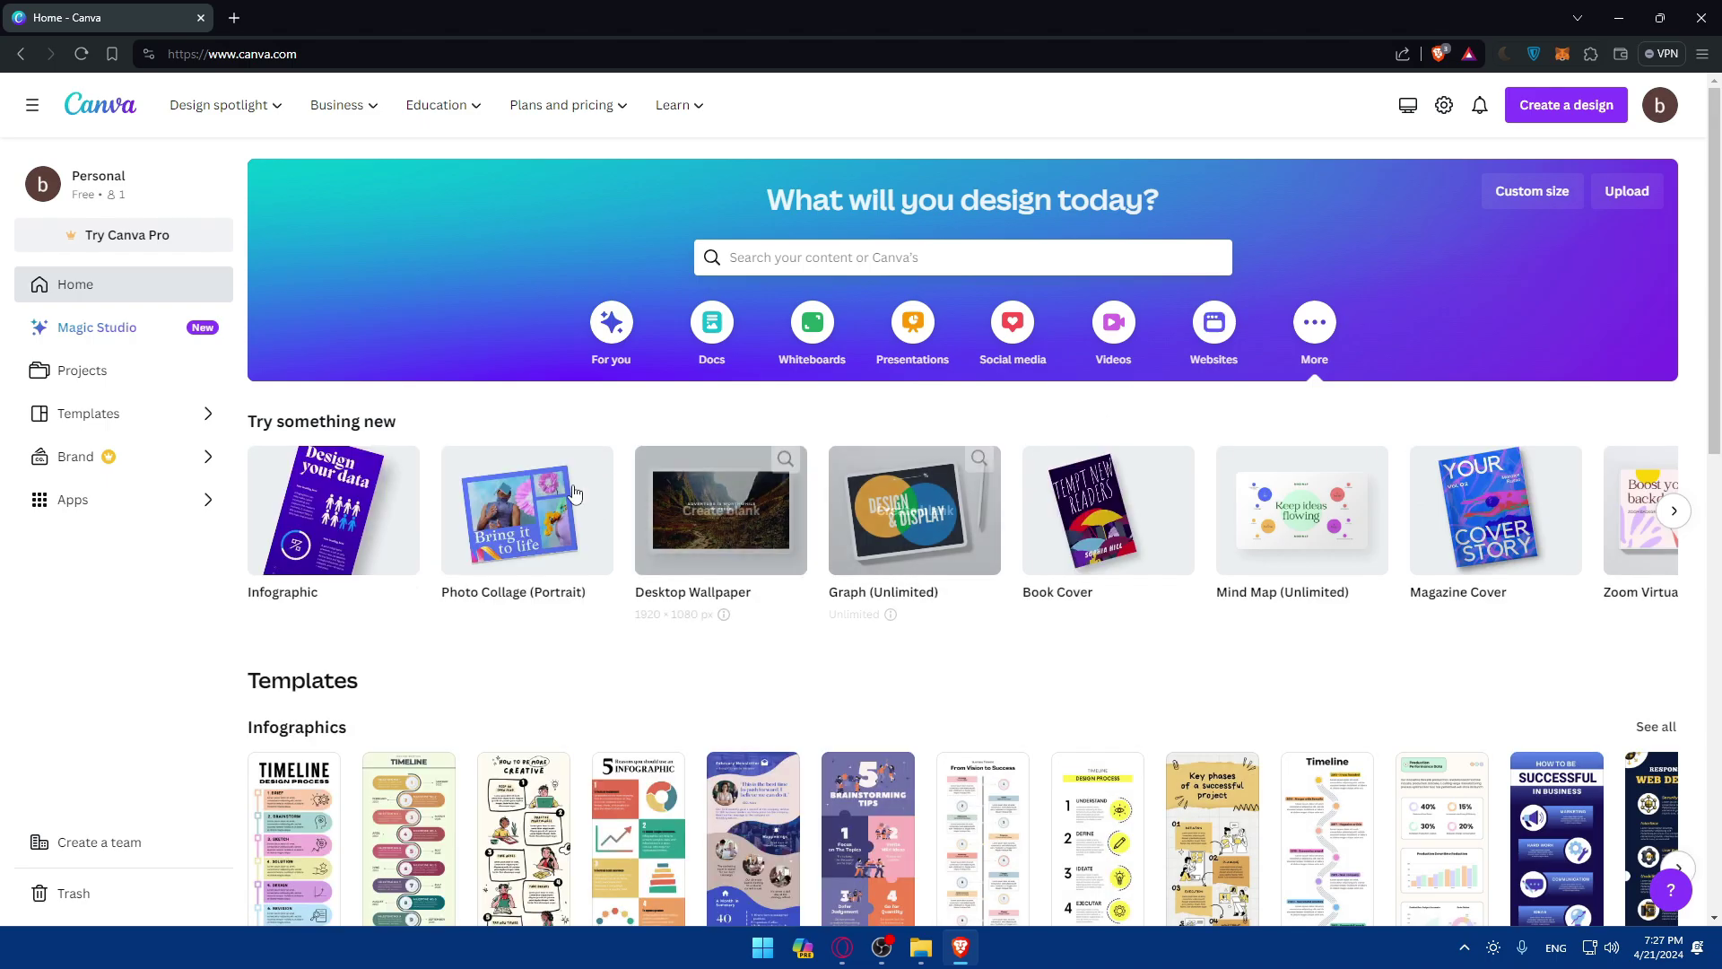
{"action": "left_click", "coordinate": [1674, 510]}
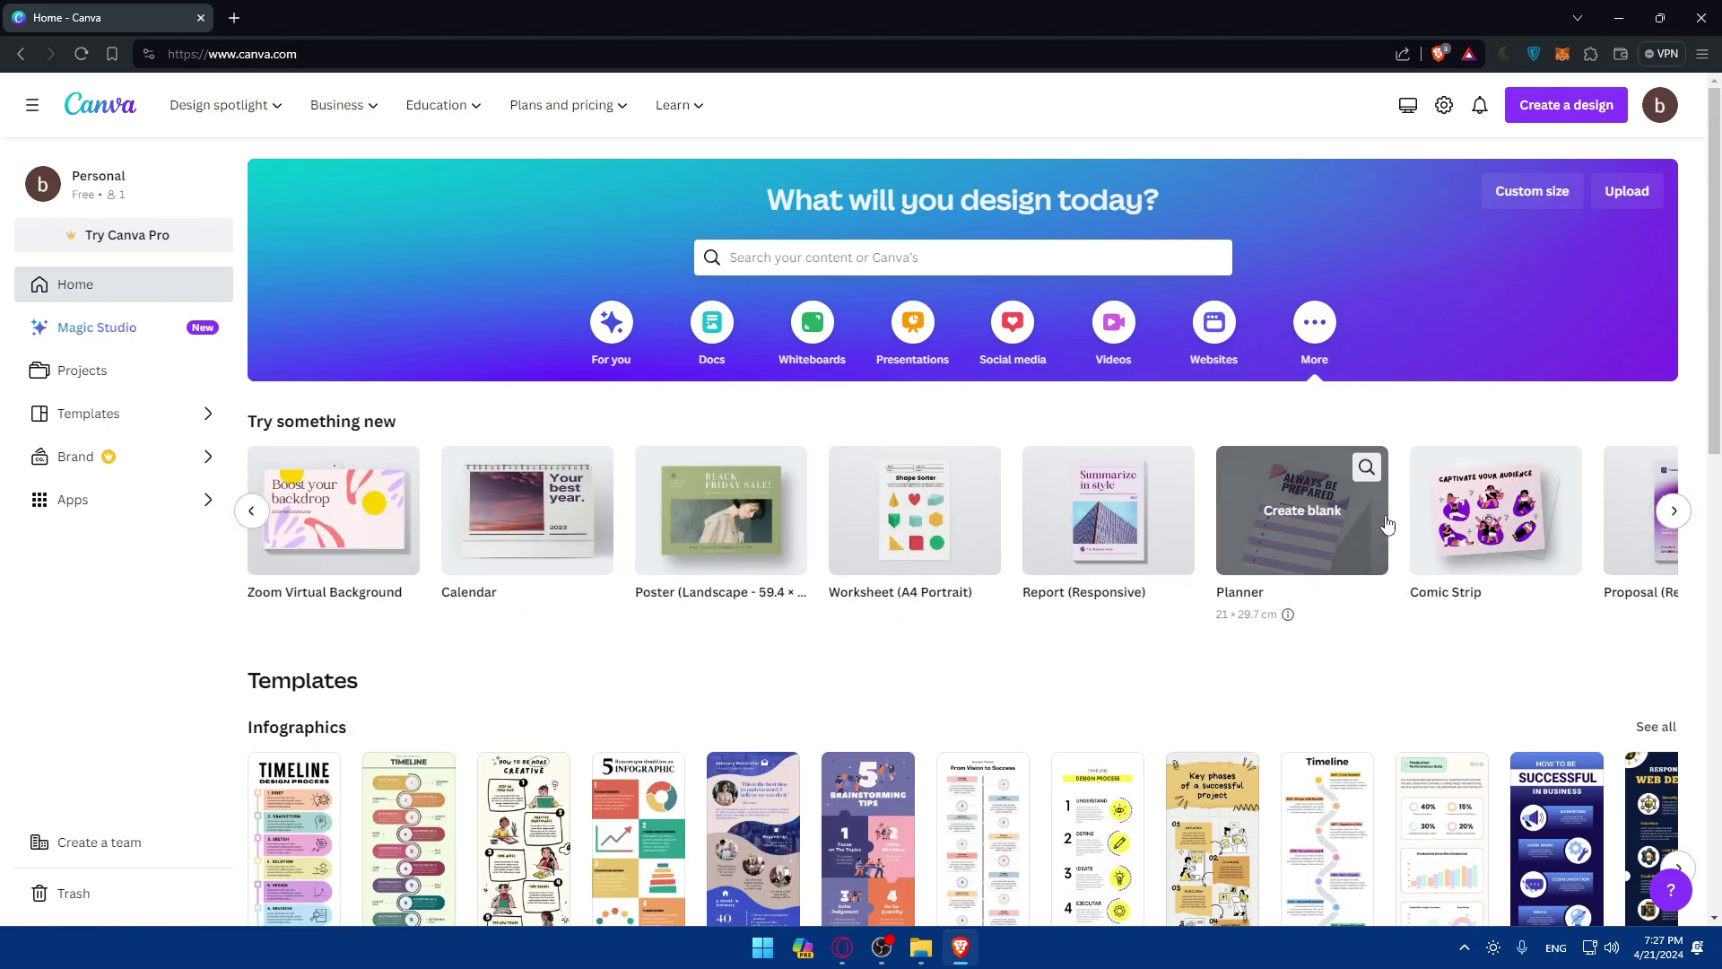
{"action": "left_click", "coordinate": [1672, 512]}
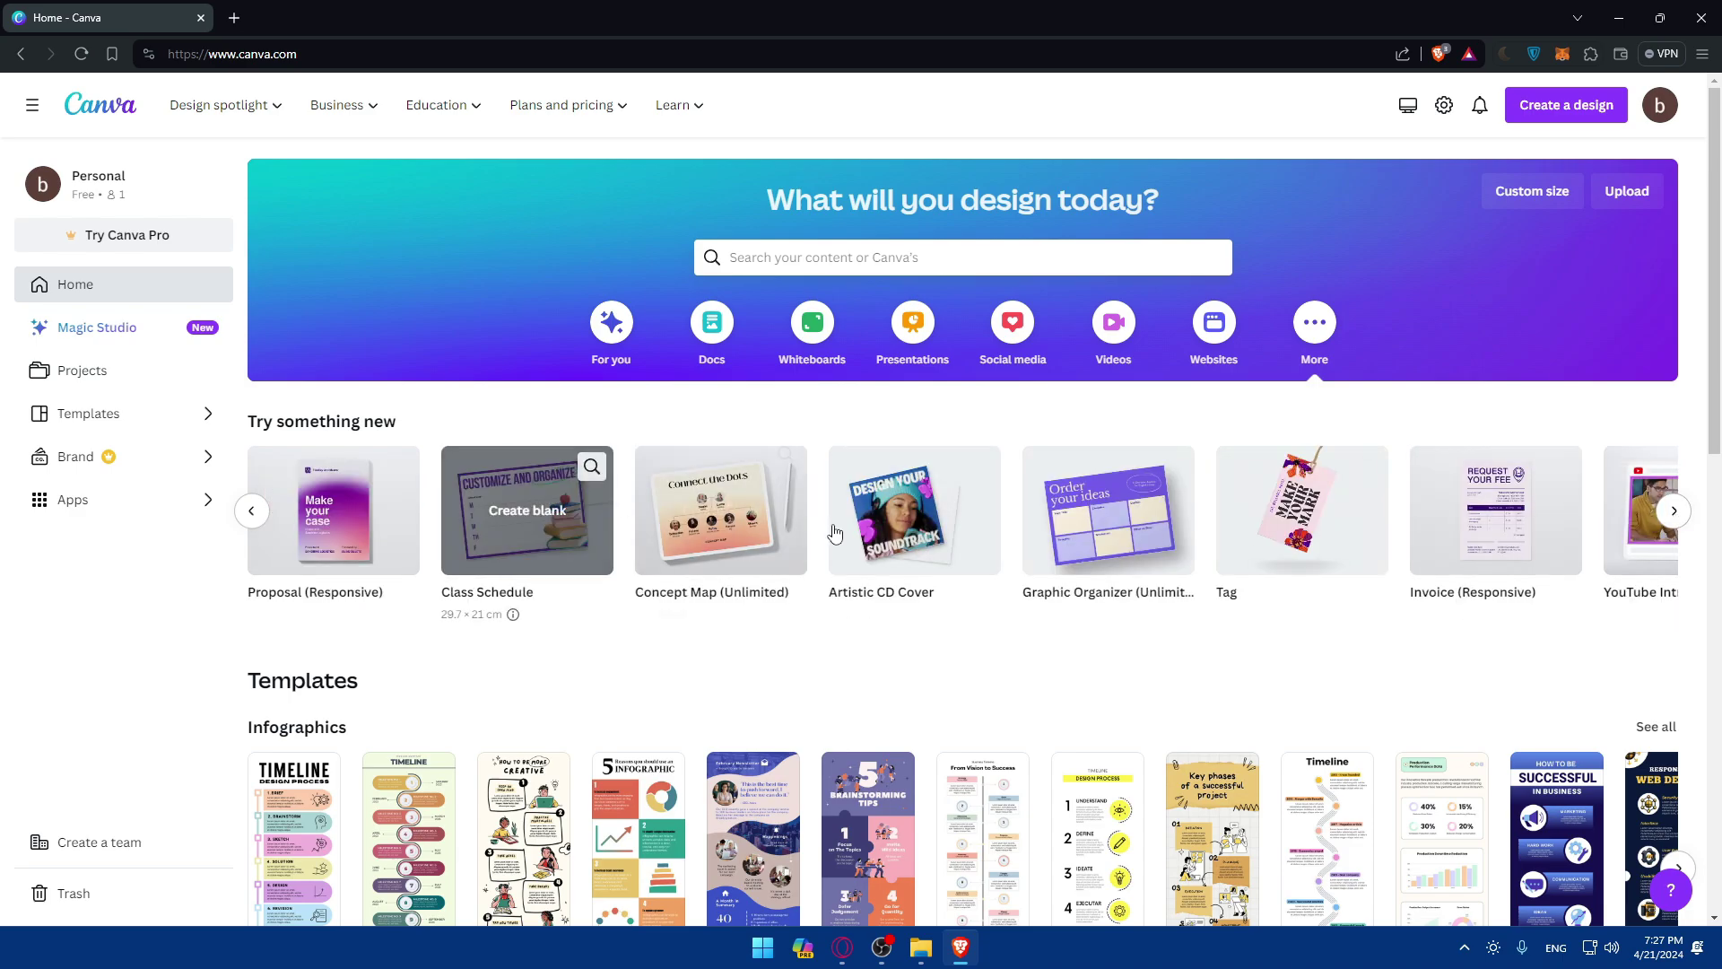
{"action": "left_click", "coordinate": [1673, 513]}
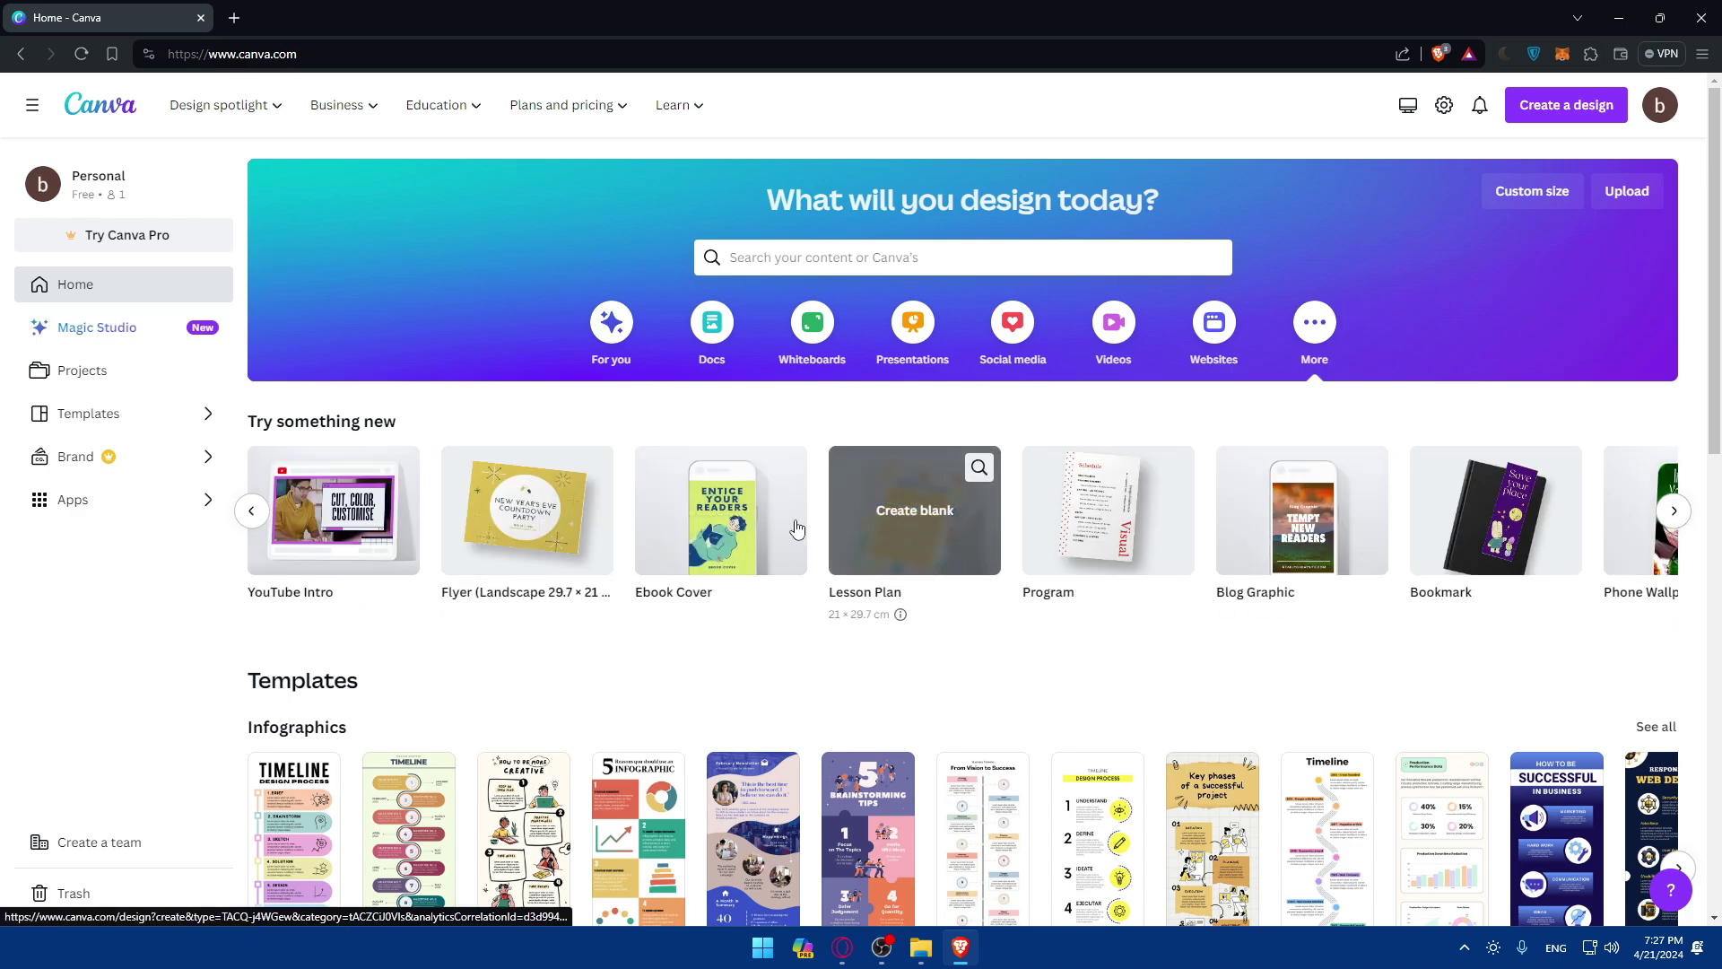
{"action": "scroll", "coordinate": [687, 535], "scroll_direction": "right", "scroll_amount": 2}
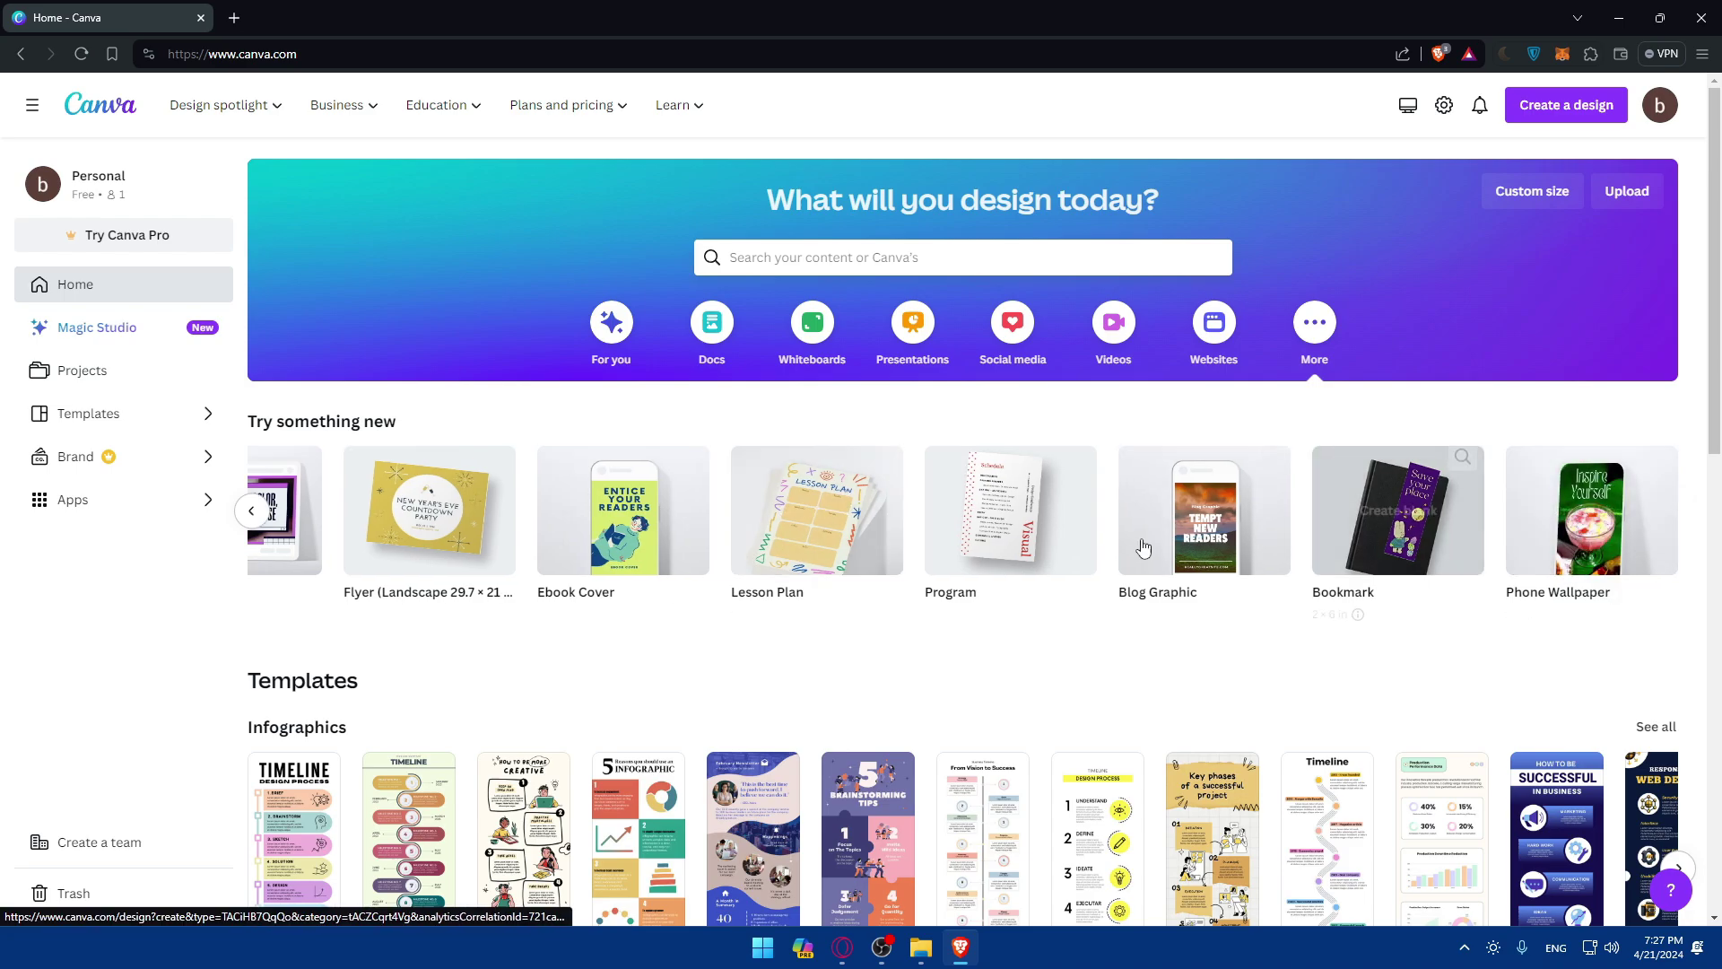
Search templates for 'restaurant menu', correcting the 'restaurqnt' typo first
{"action": "left_click", "coordinate": [920, 259]}
{"action": "type", "text": "res"}
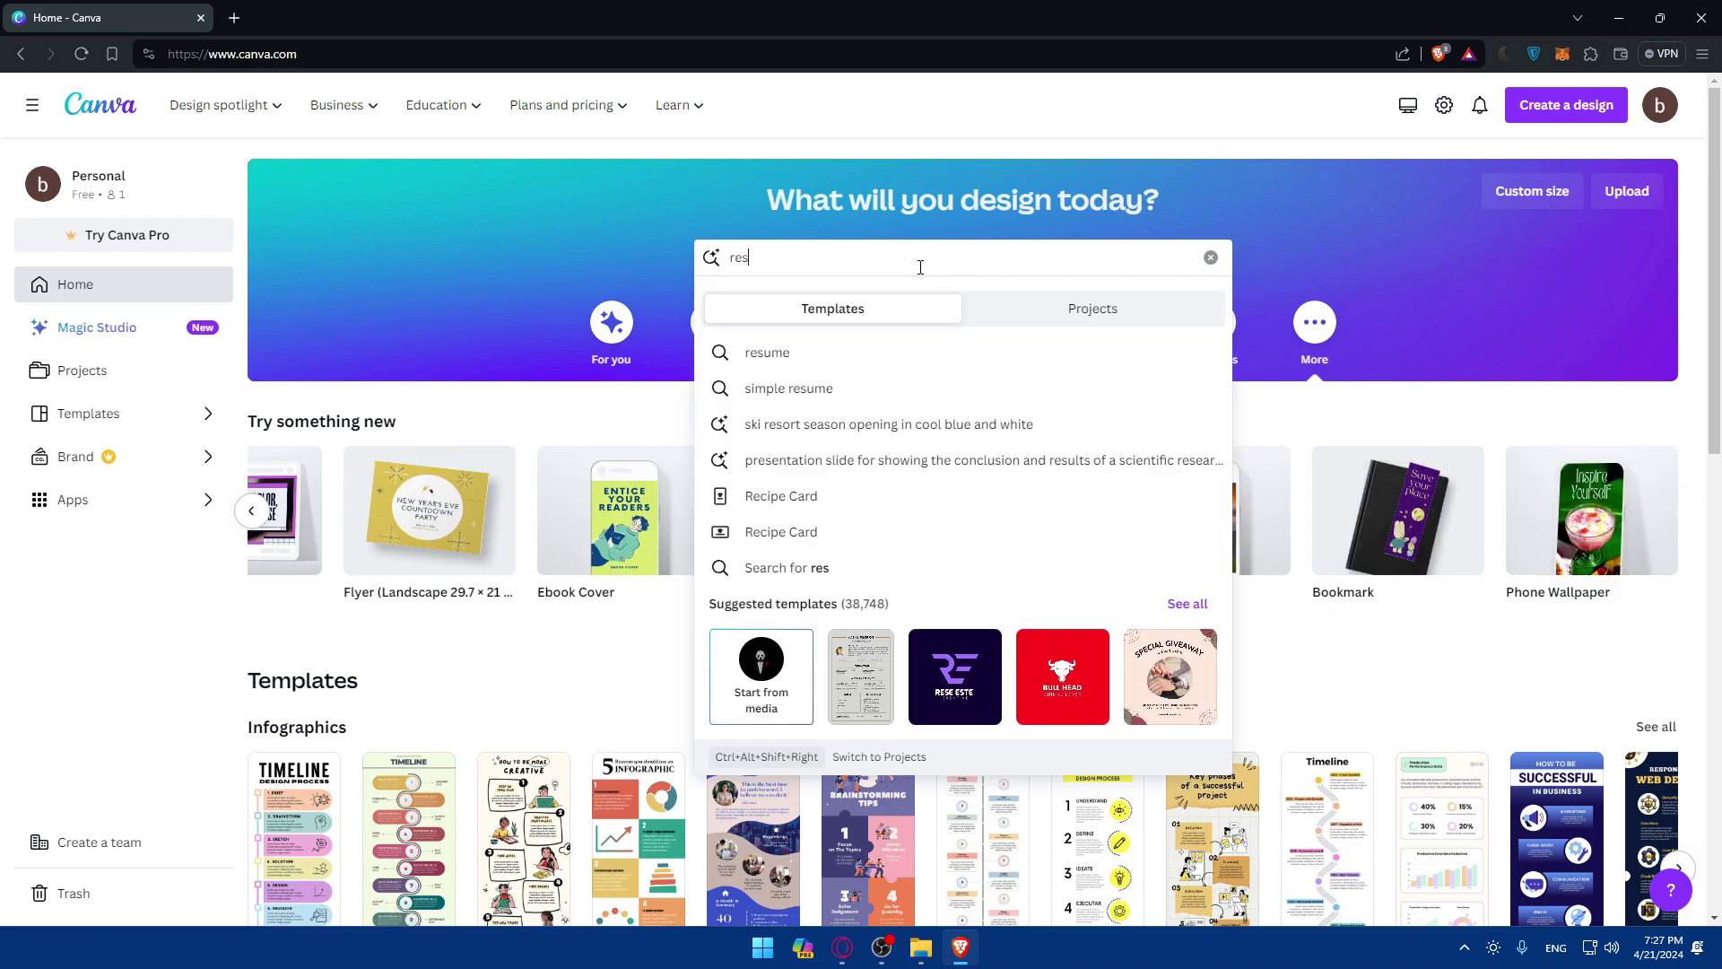
{"action": "type", "text": "taurqnt"}
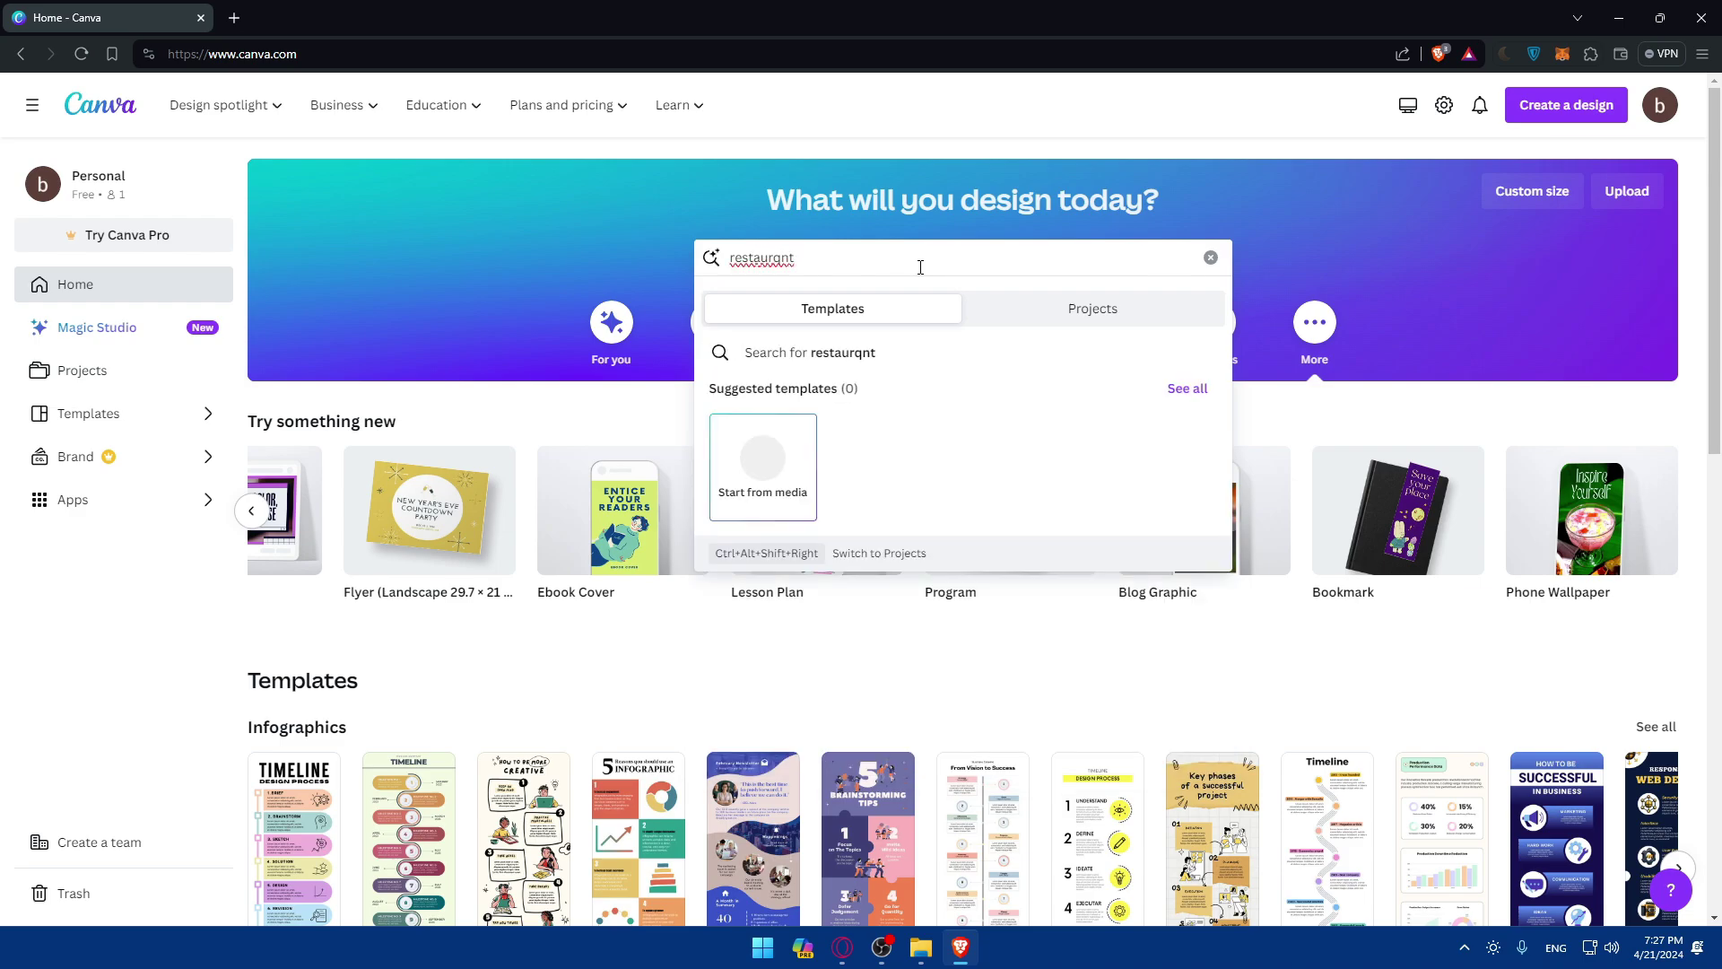
{"action": "type", "text": " menu"}
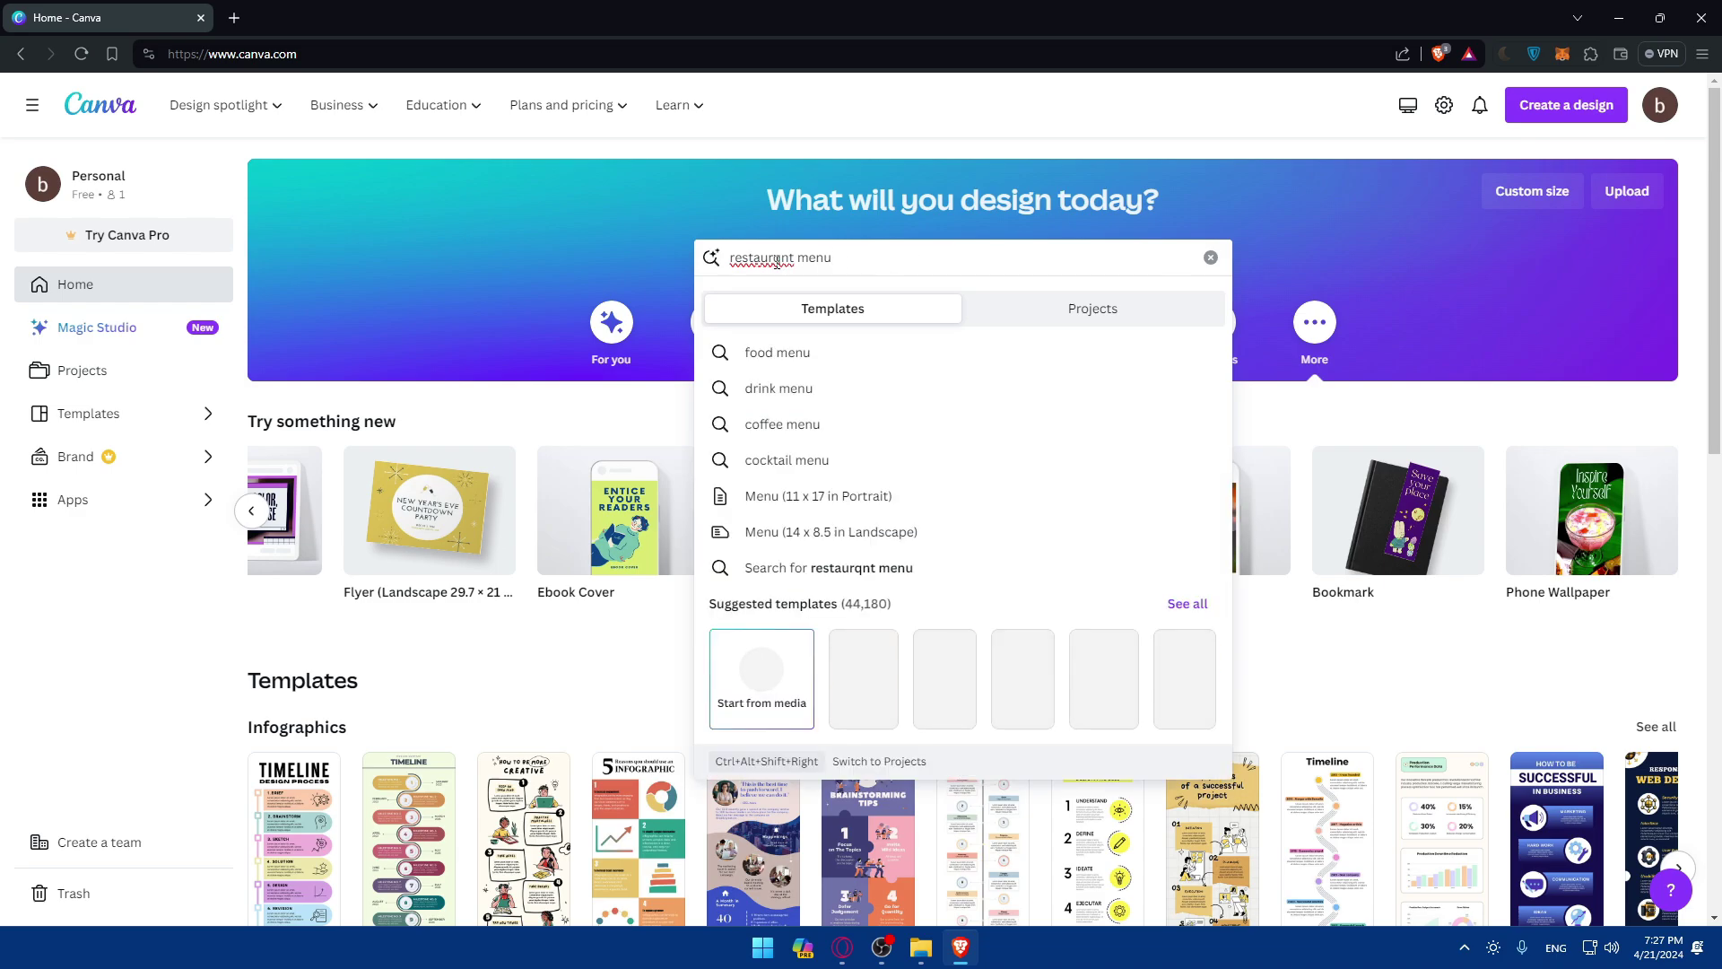
{"action": "left_click", "coordinate": [779, 258]}
{"action": "key", "text": "BackSpace"}
{"action": "type", "text": "a"}
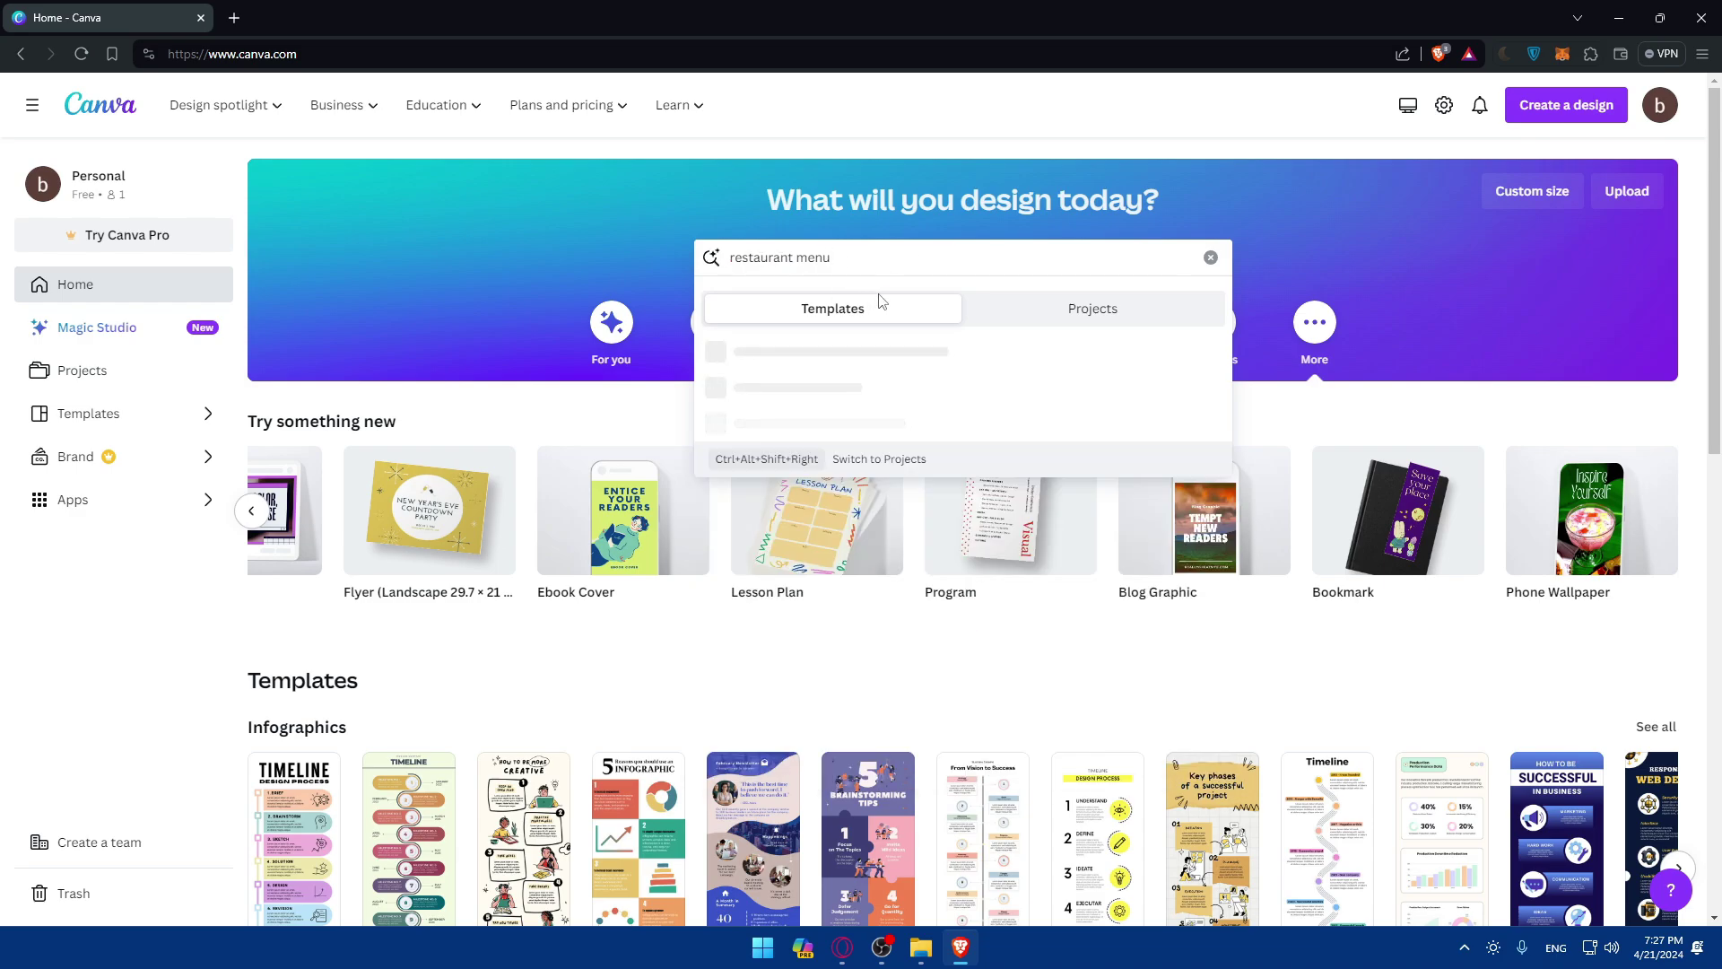
{"action": "key", "text": "Return"}
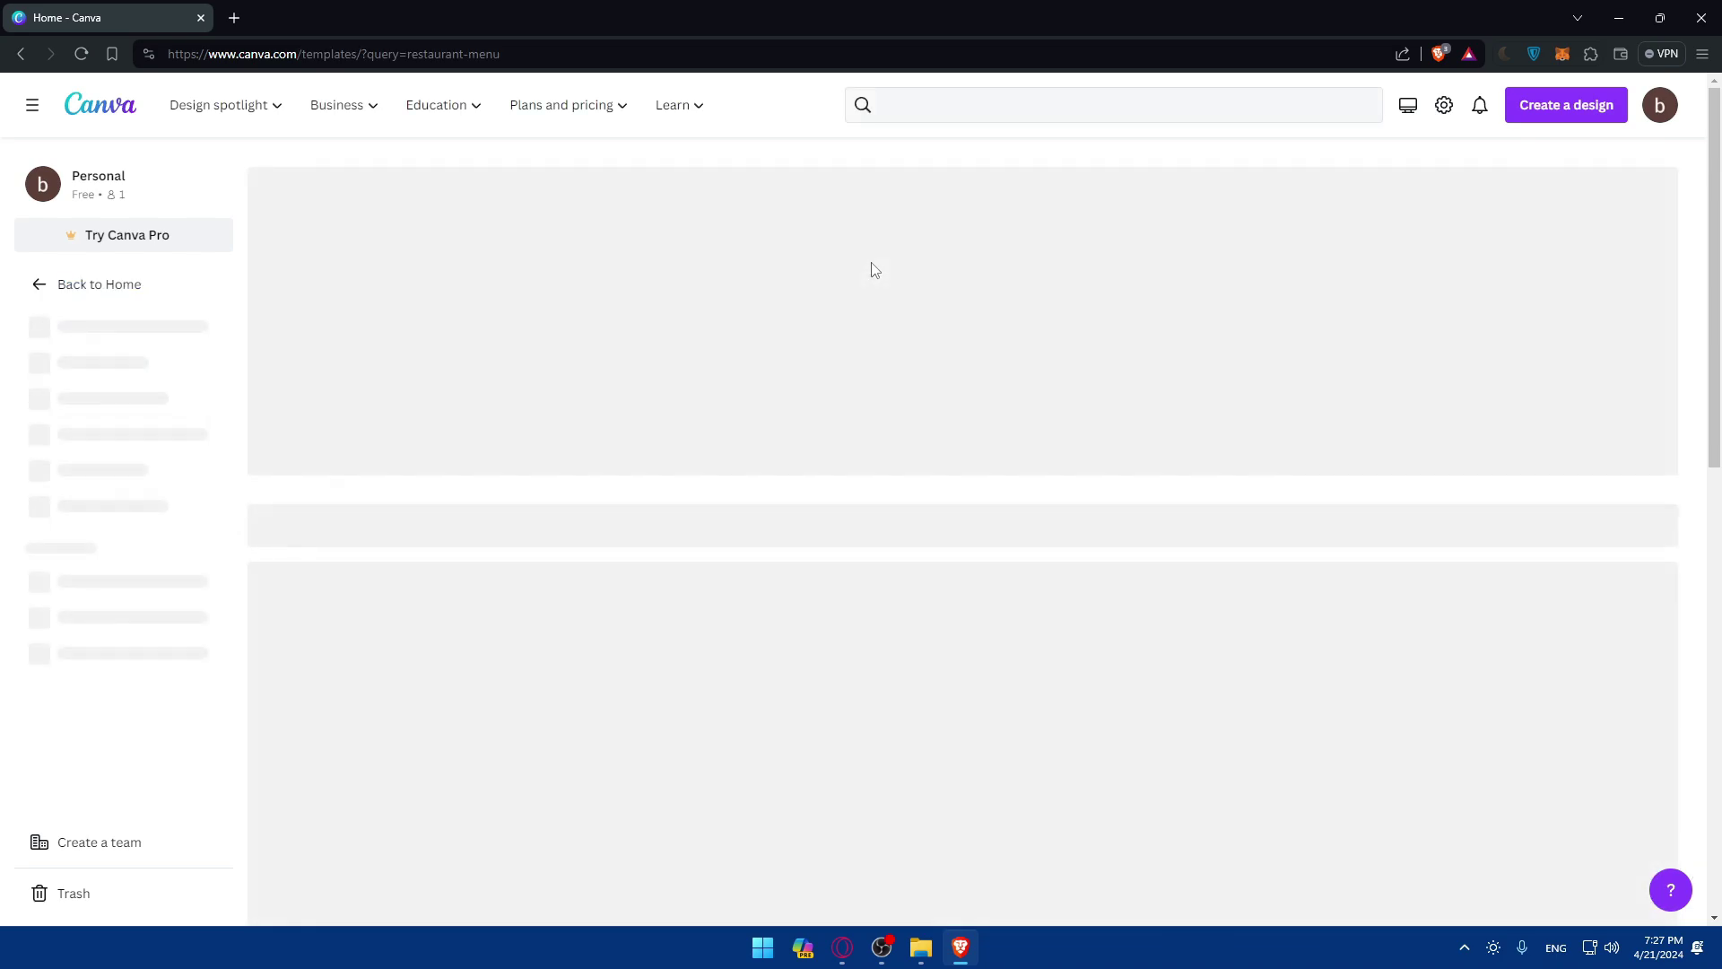
{"action": "scroll", "coordinate": [477, 499], "scroll_direction": "down", "scroll_amount": 2}
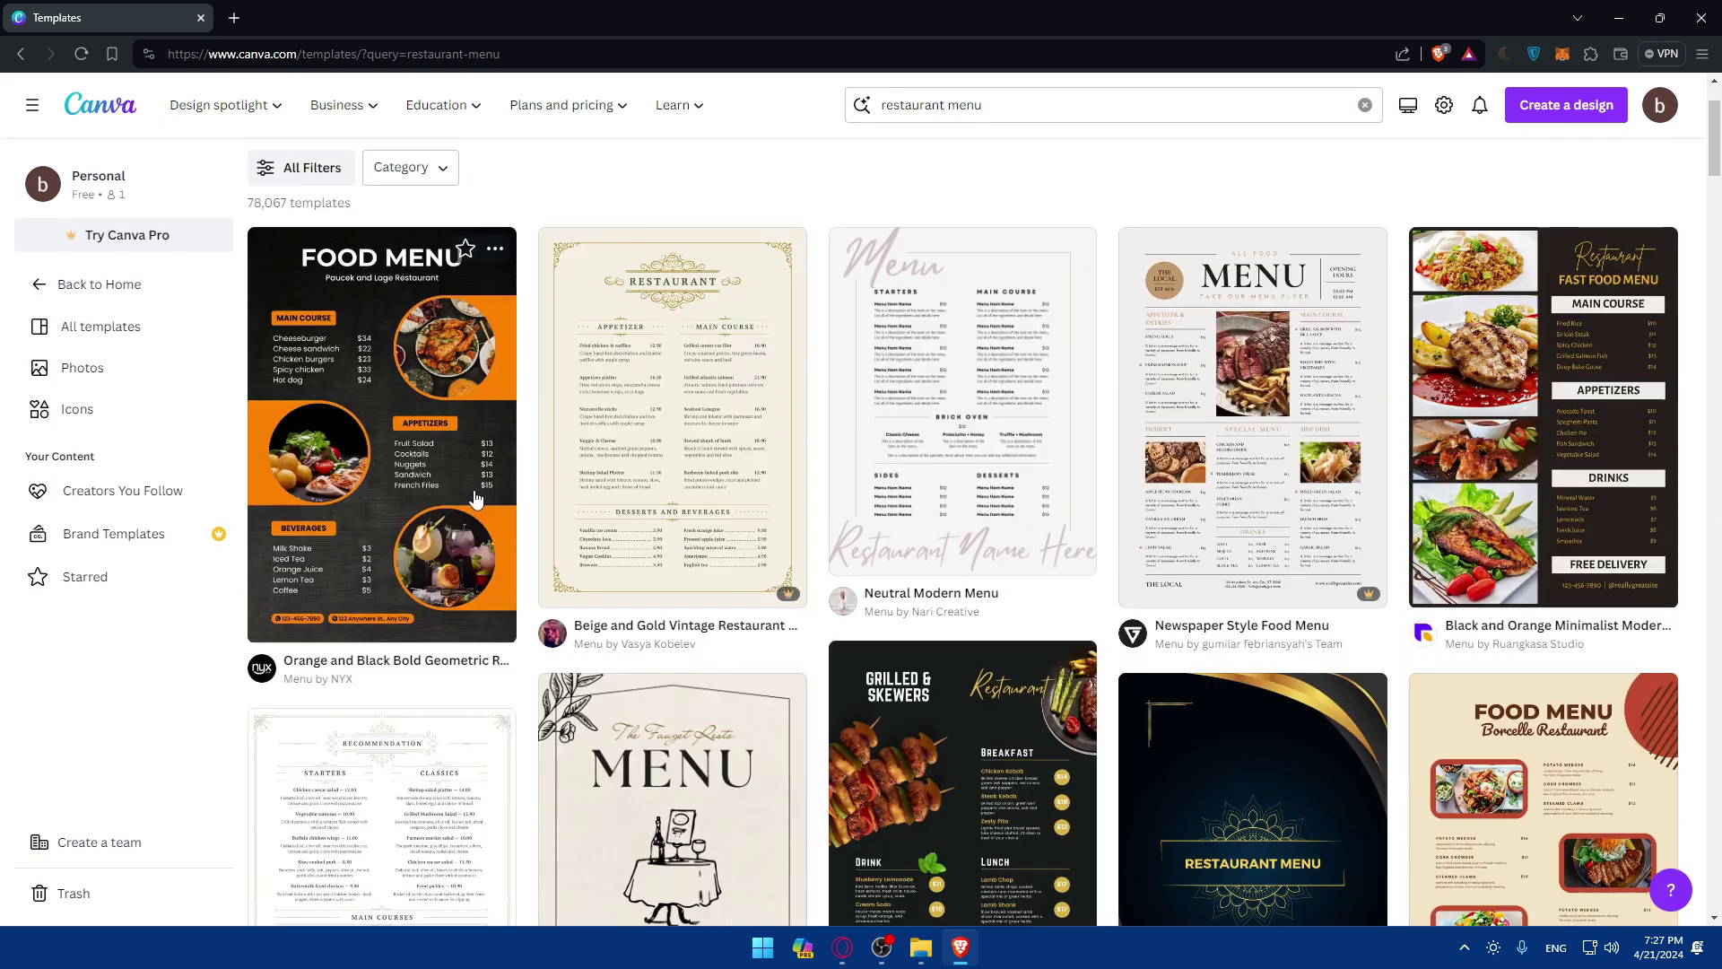
{"action": "scroll", "coordinate": [477, 499], "scroll_direction": "down", "scroll_amount": 20}
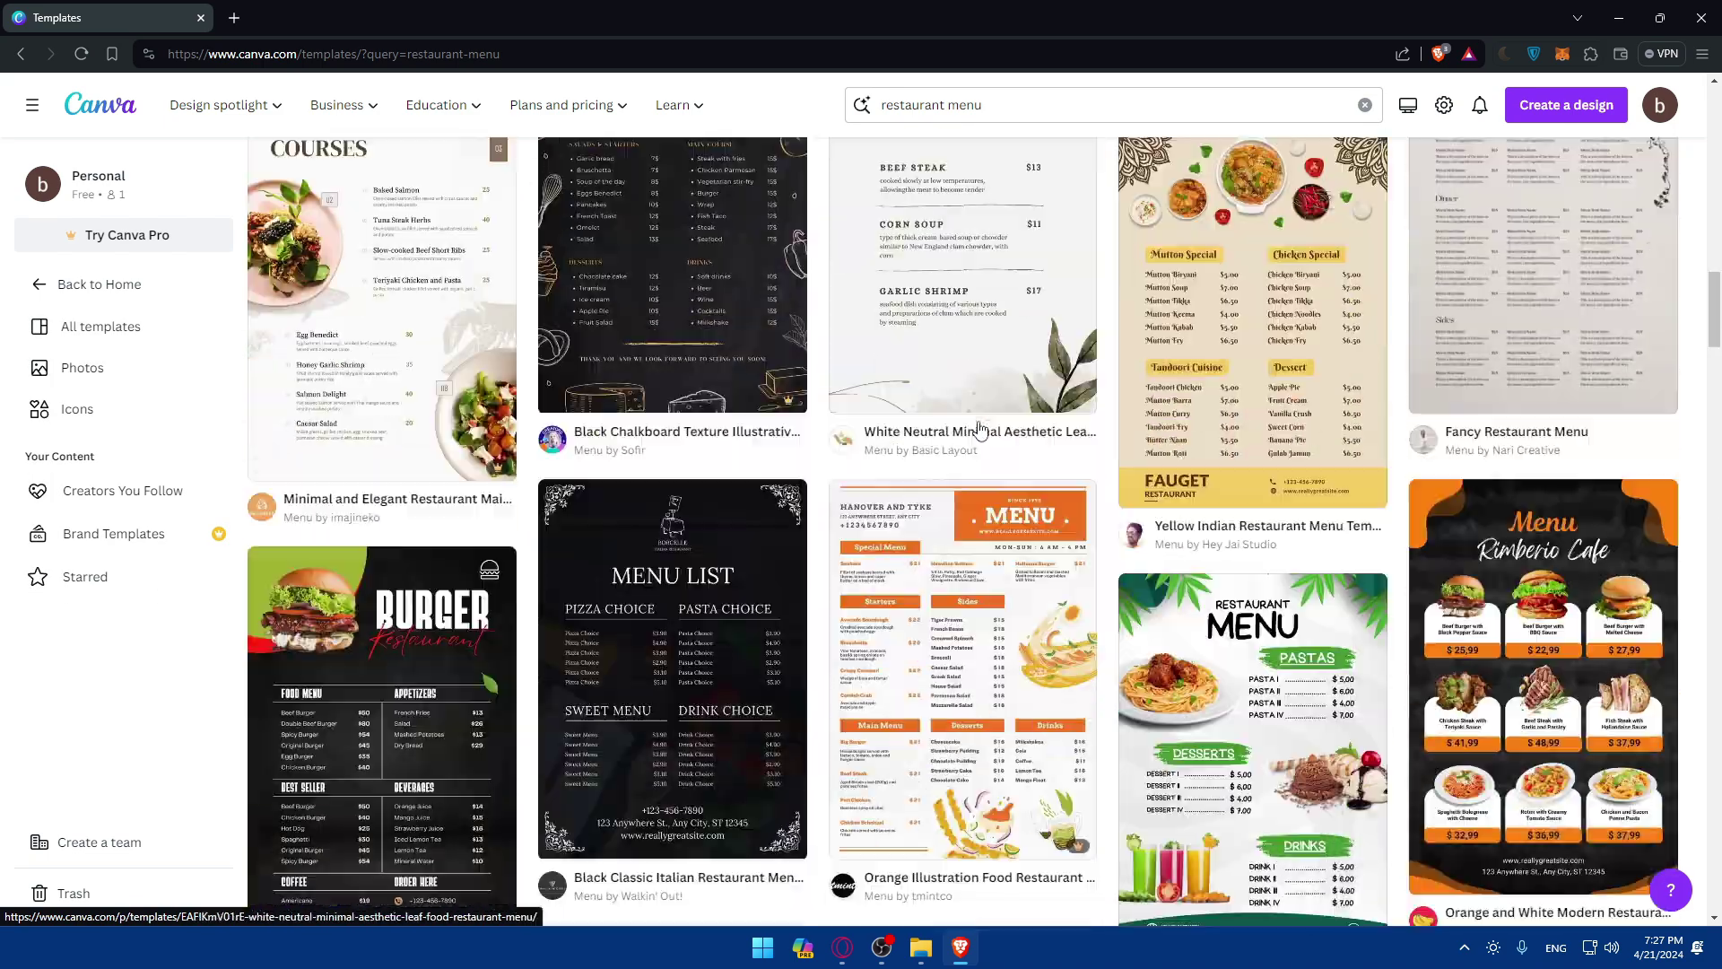
{"action": "scroll", "coordinate": [980, 431], "scroll_direction": "down", "scroll_amount": 5}
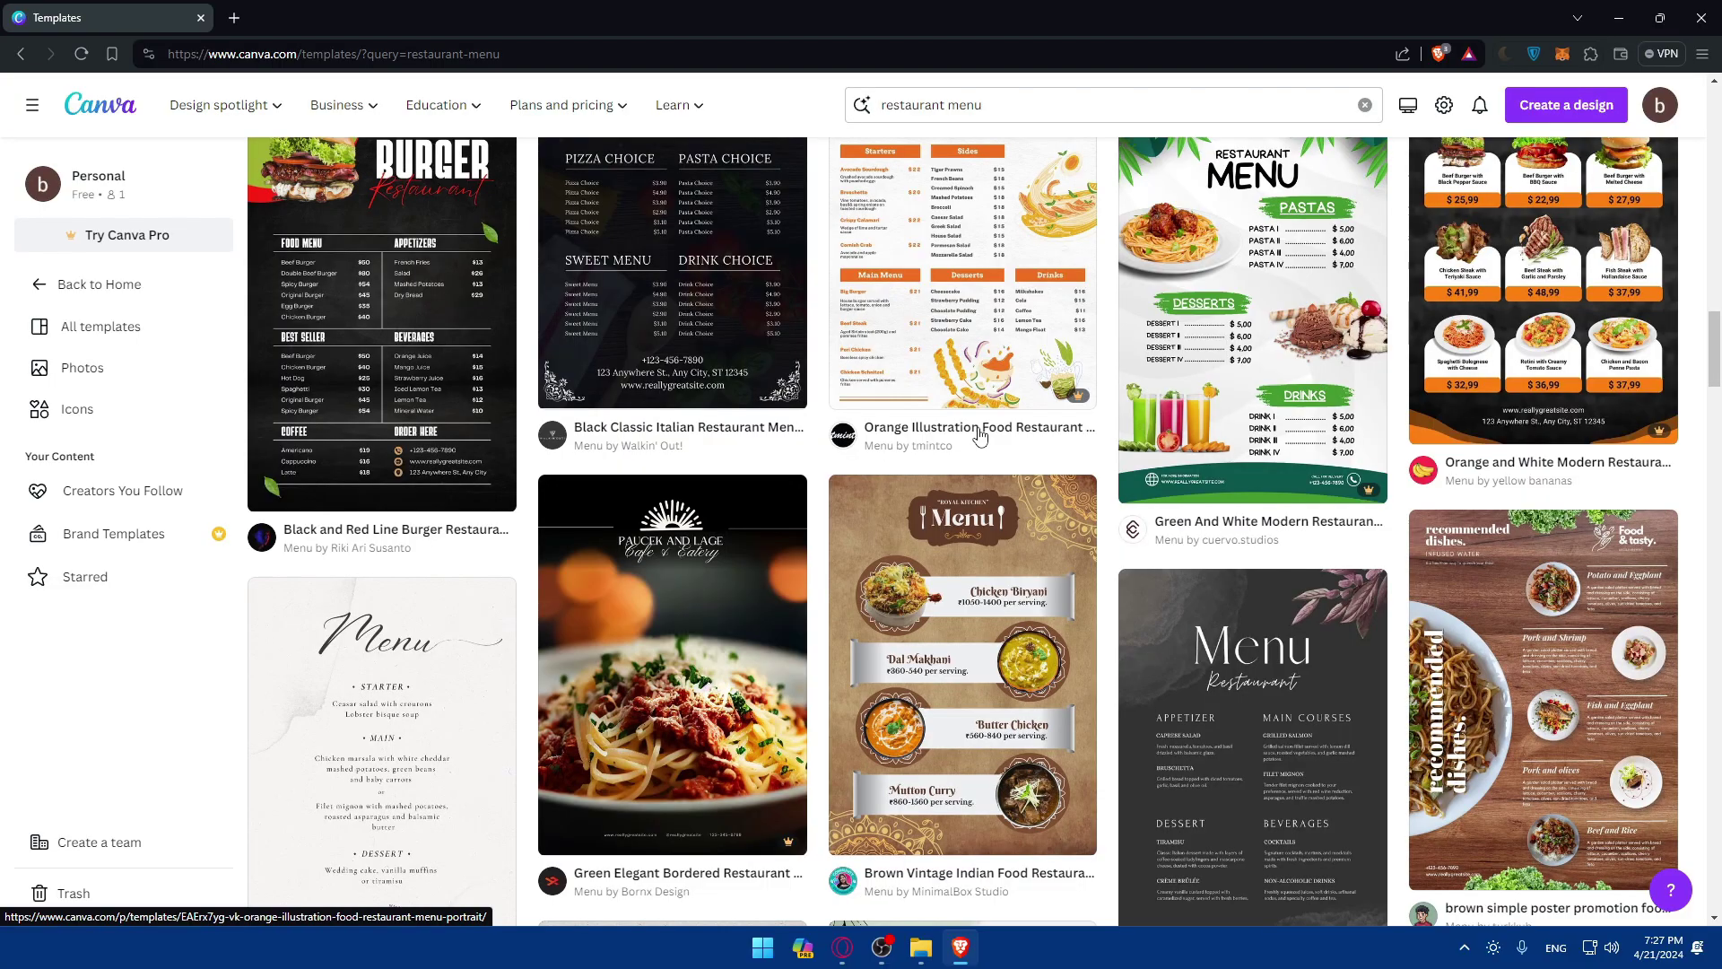
{"action": "scroll", "coordinate": [980, 437], "scroll_direction": "down", "scroll_amount": 12}
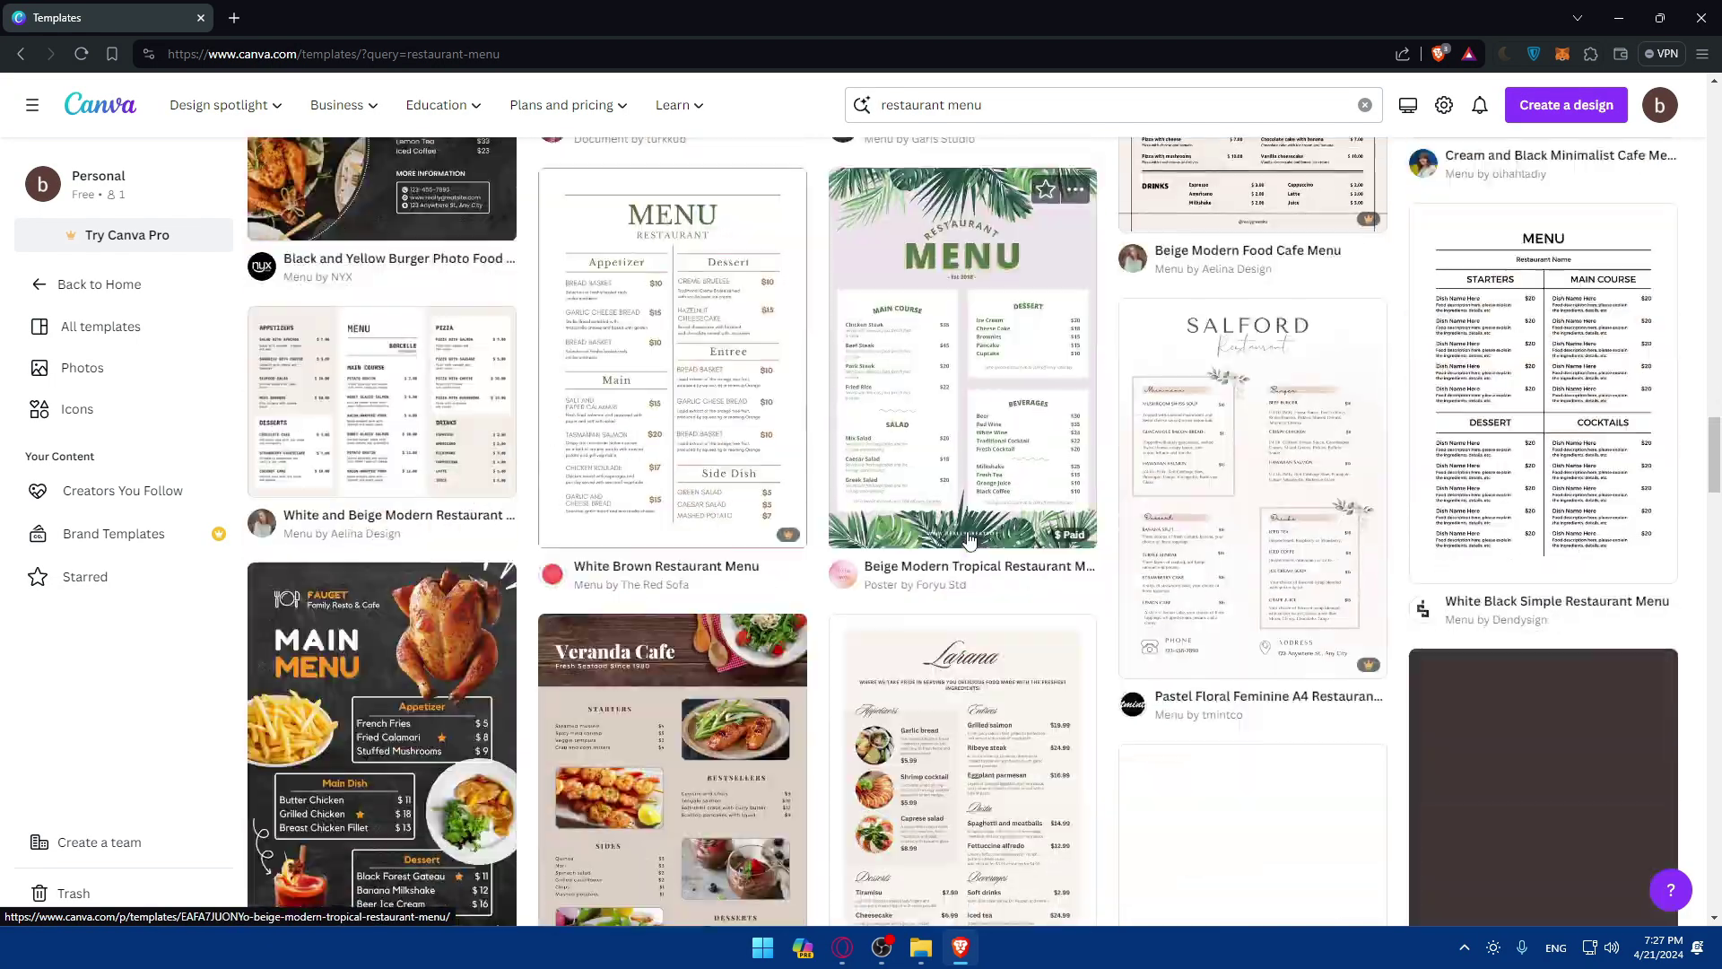
{"action": "scroll", "coordinate": [969, 538], "scroll_direction": "down", "scroll_amount": 15}
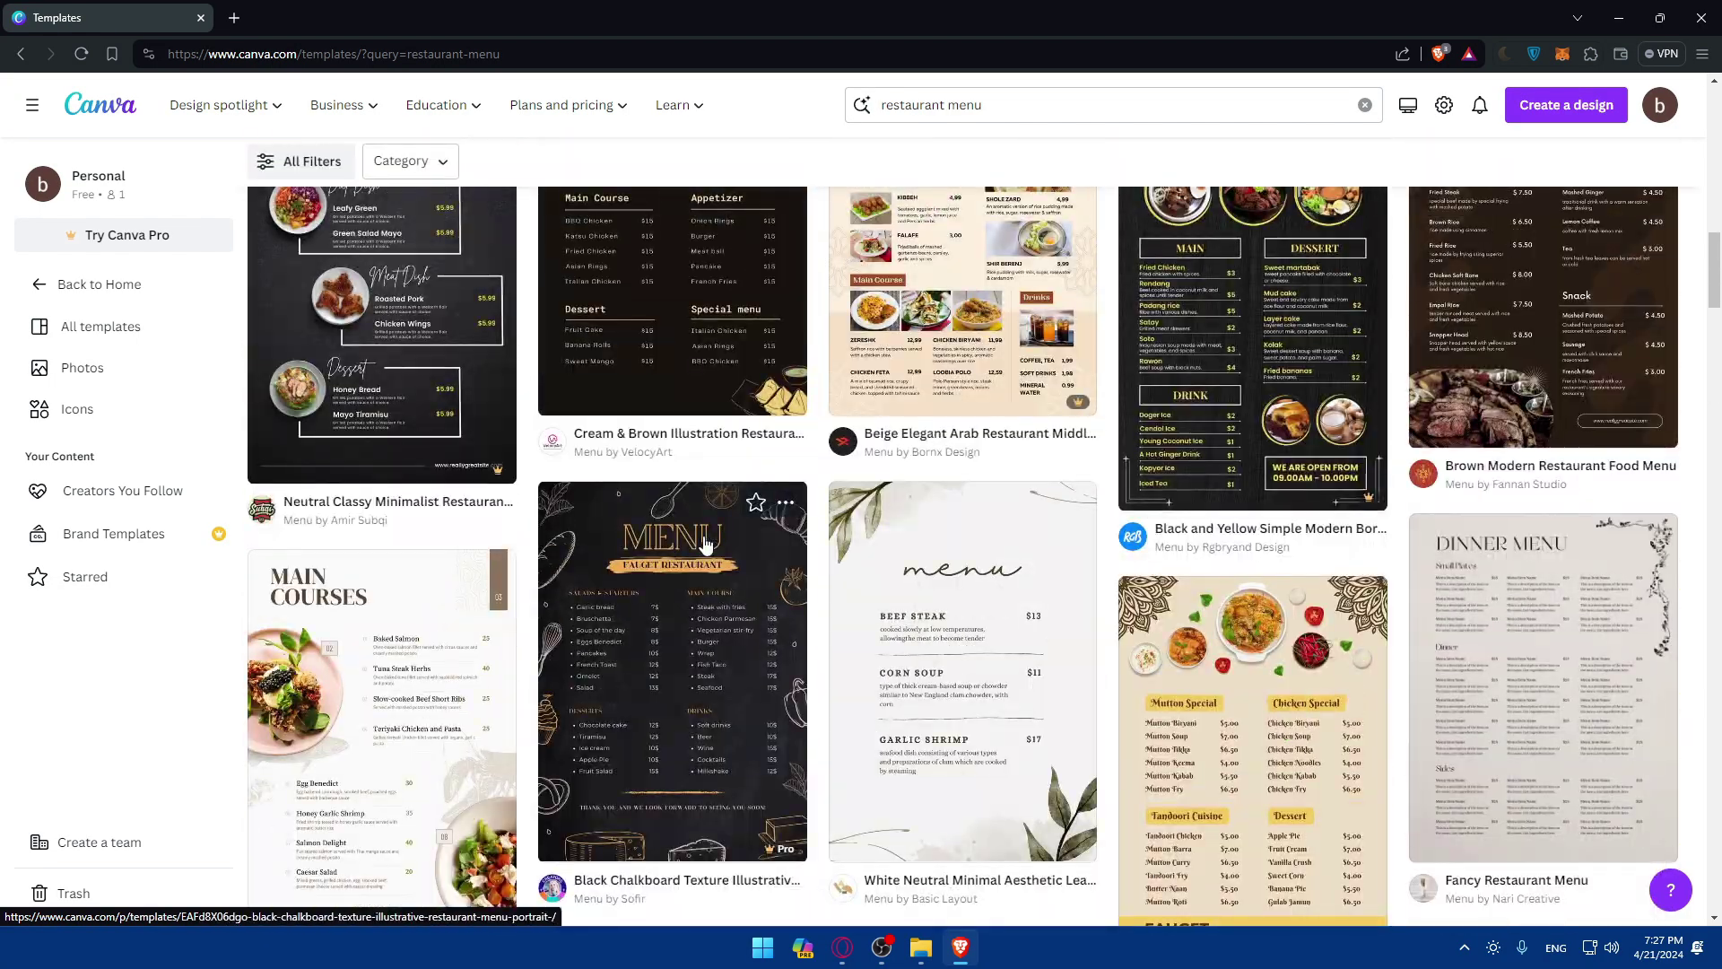
{"action": "scroll", "coordinate": [704, 542], "scroll_direction": "down", "scroll_amount": 10}
{"action": "scroll", "coordinate": [764, 633], "scroll_direction": "up", "scroll_amount": 4}
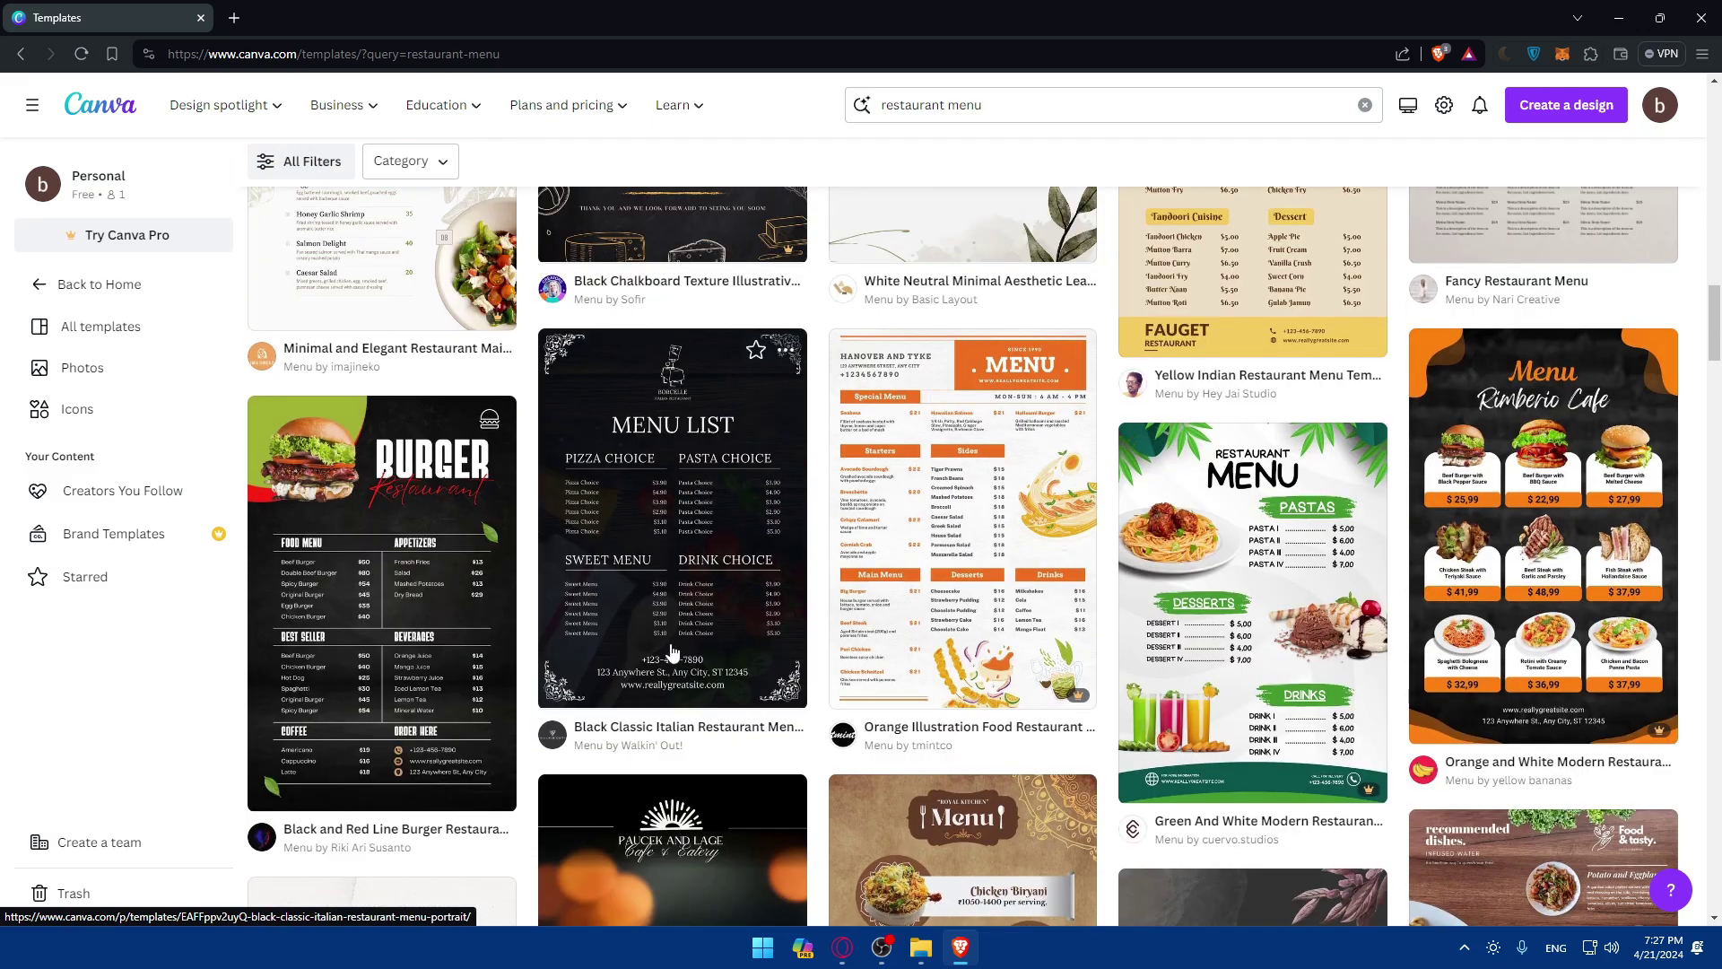
{"action": "scroll", "coordinate": [671, 650], "scroll_direction": "up", "scroll_amount": 3}
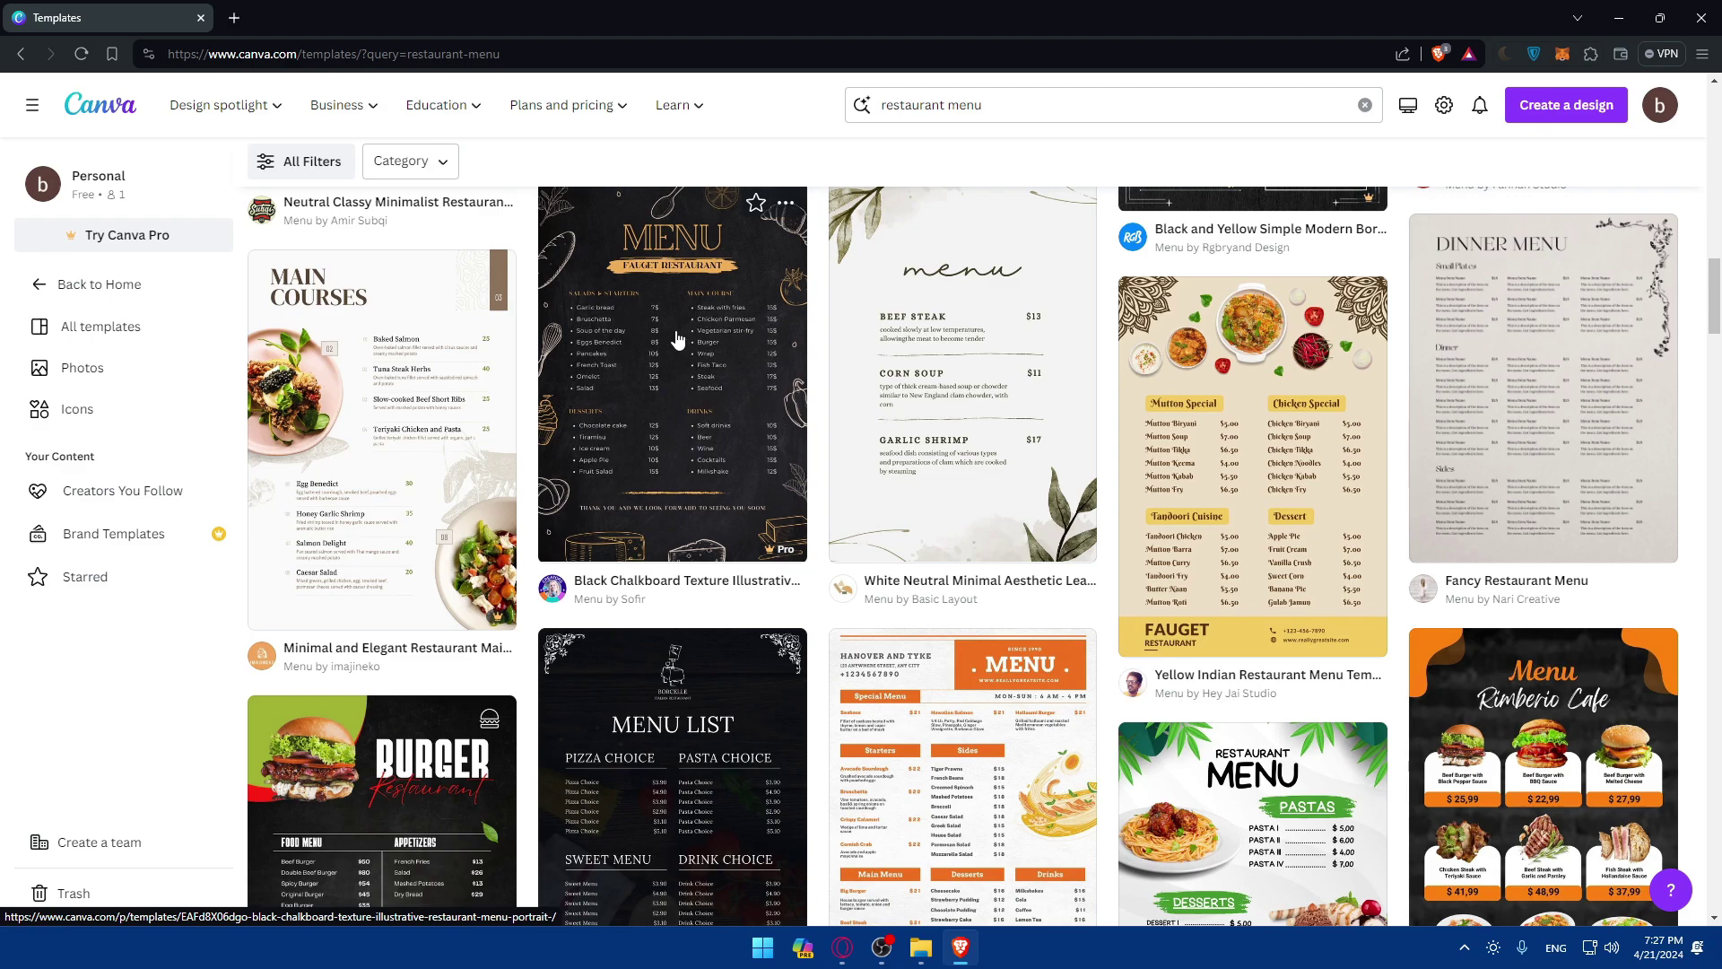
{"action": "mouse_move", "coordinate": [784, 550]}
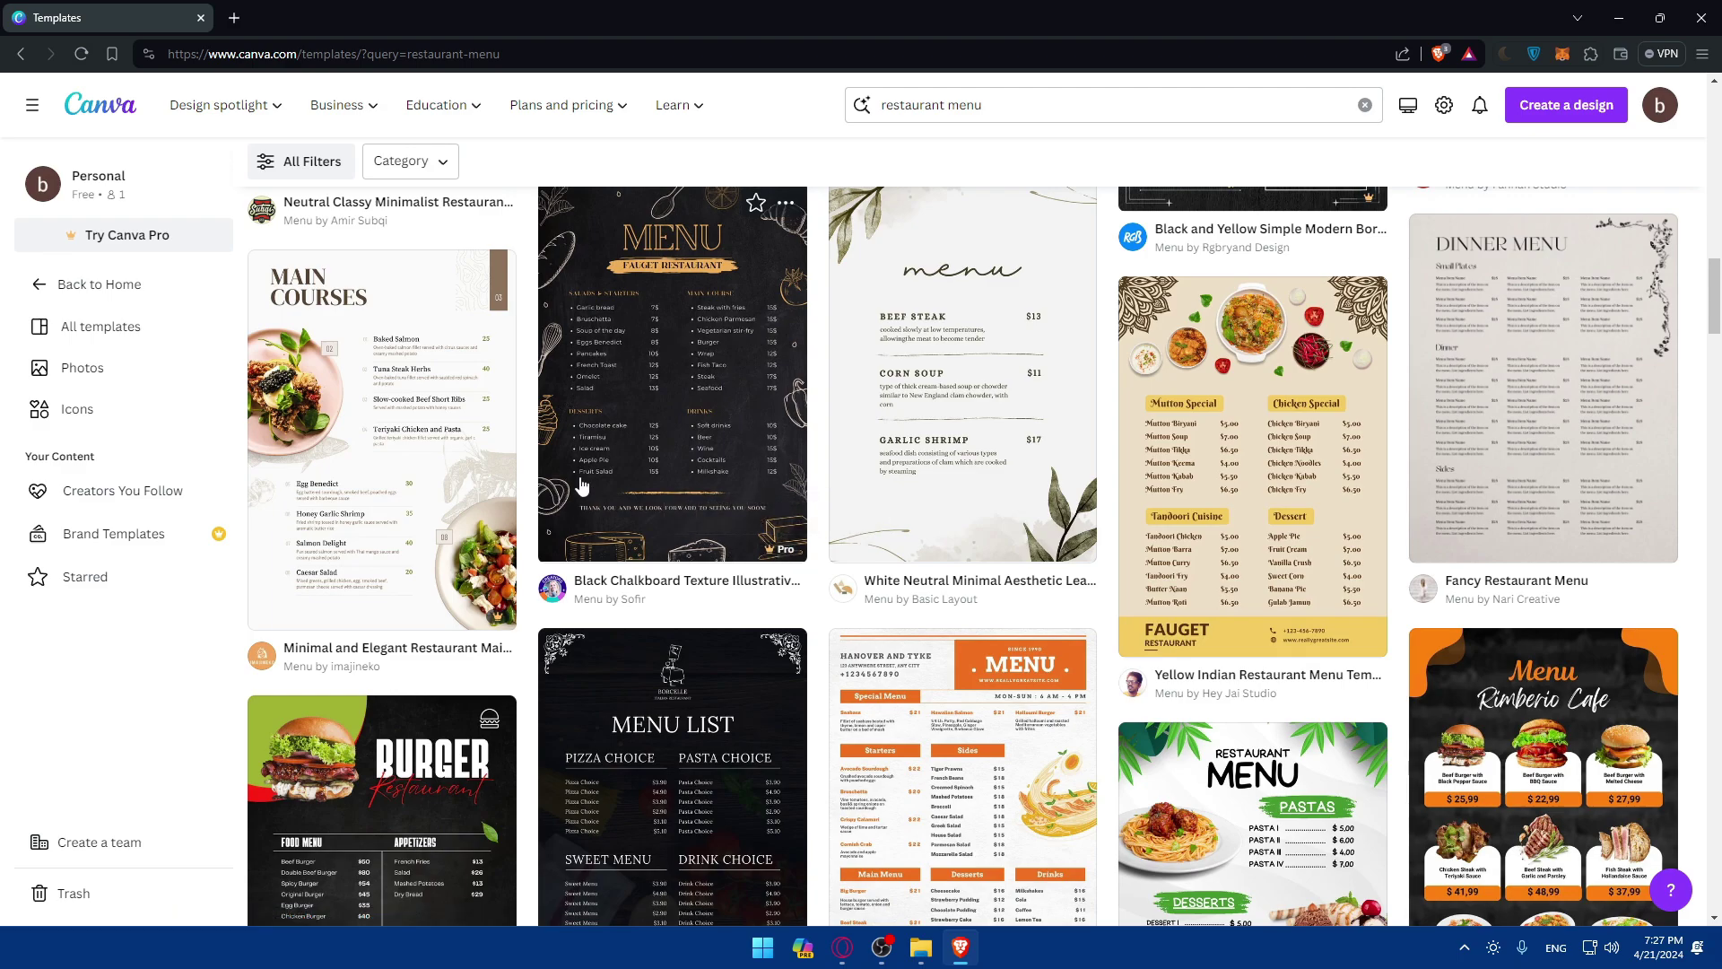
{"action": "scroll", "coordinate": [685, 490], "scroll_direction": "down", "scroll_amount": 3}
{"action": "scroll", "coordinate": [733, 606], "scroll_direction": "up", "scroll_amount": 5}
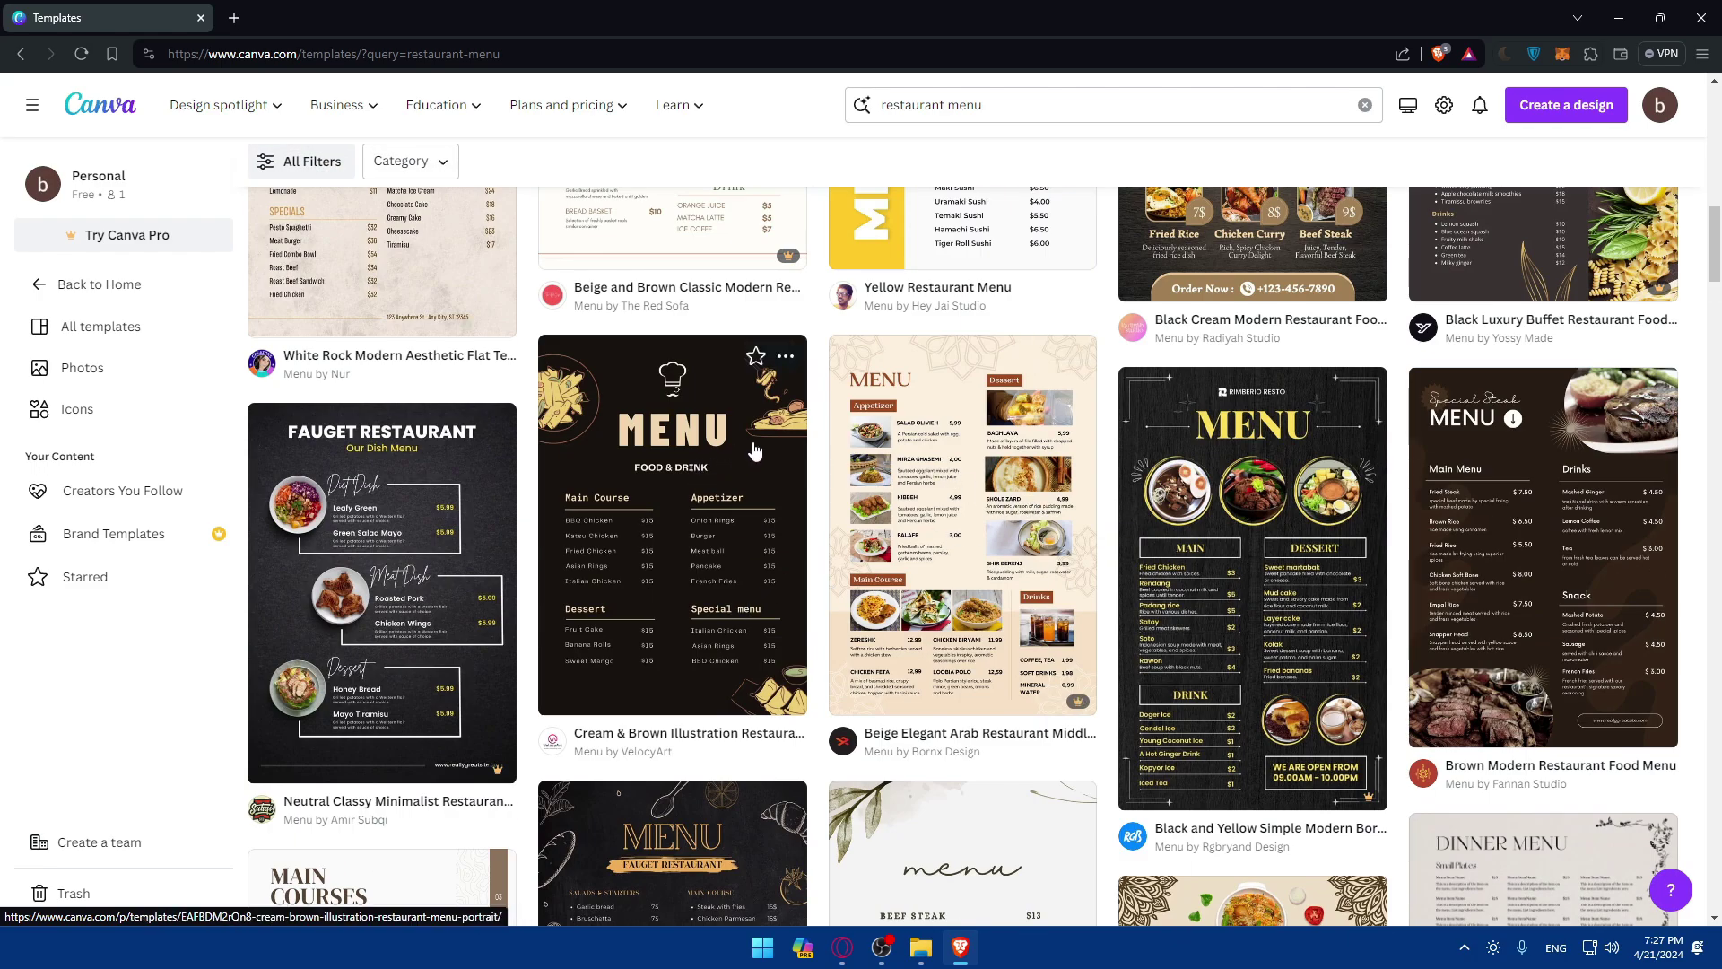
{"action": "scroll", "coordinate": [715, 484], "scroll_direction": "up", "scroll_amount": 9}
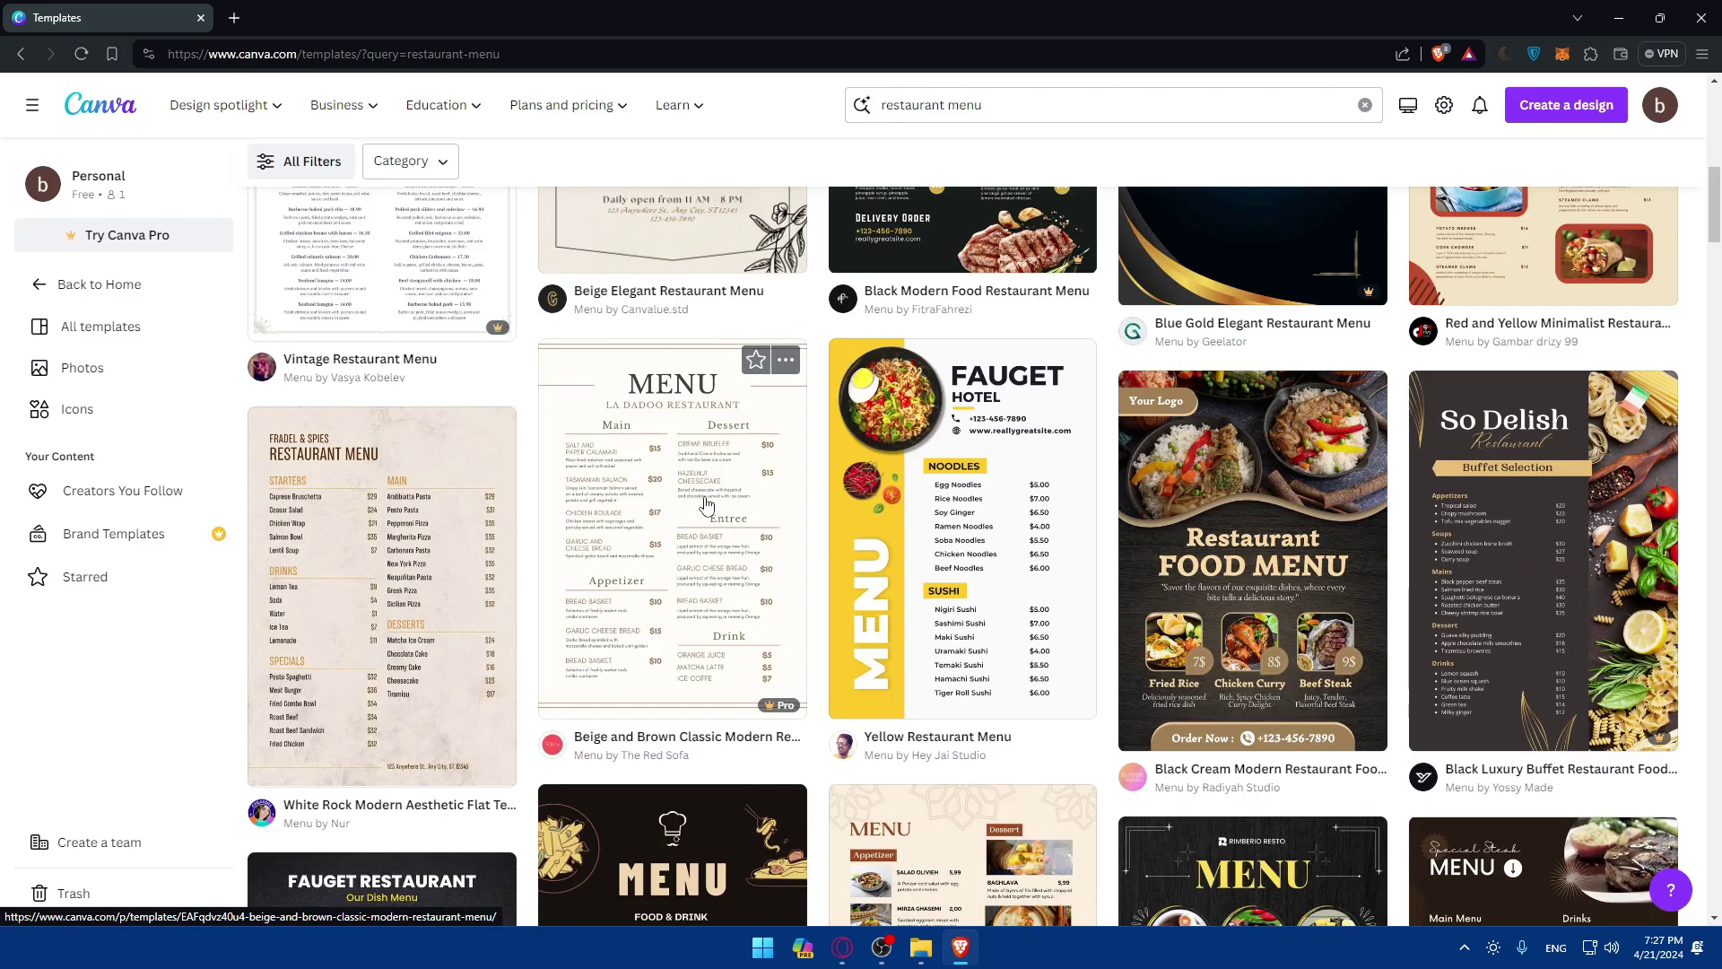
{"action": "scroll", "coordinate": [729, 502], "scroll_direction": "down", "scroll_amount": 9}
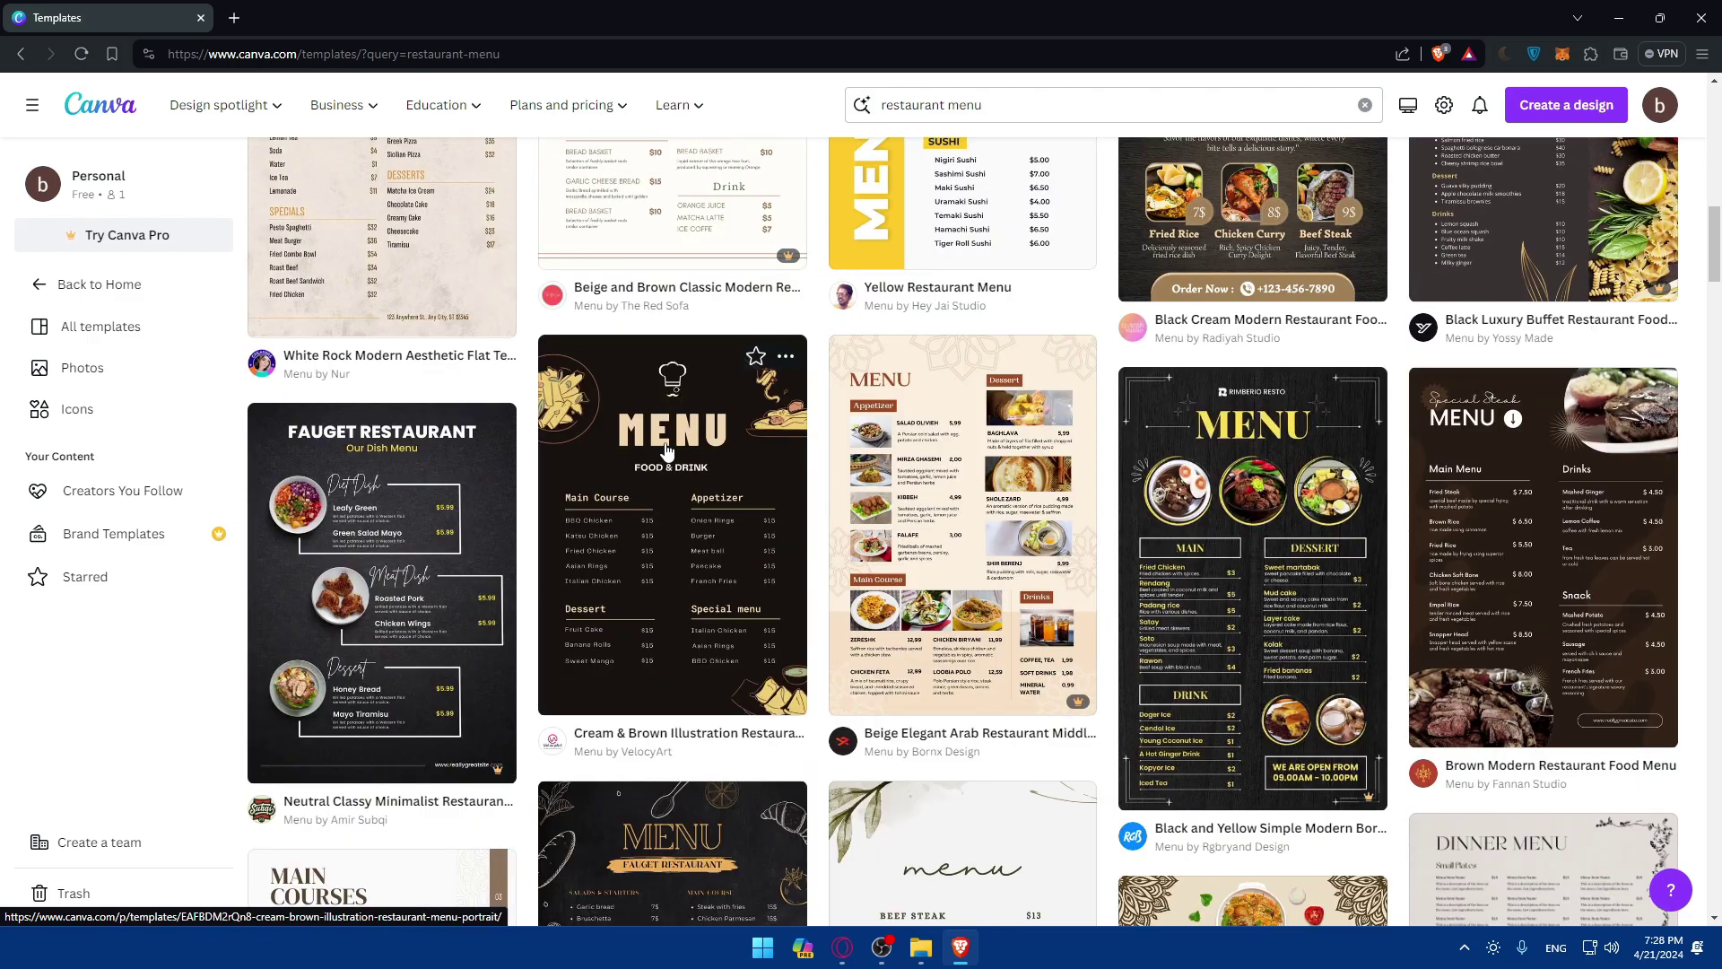
{"action": "left_click", "coordinate": [673, 448]}
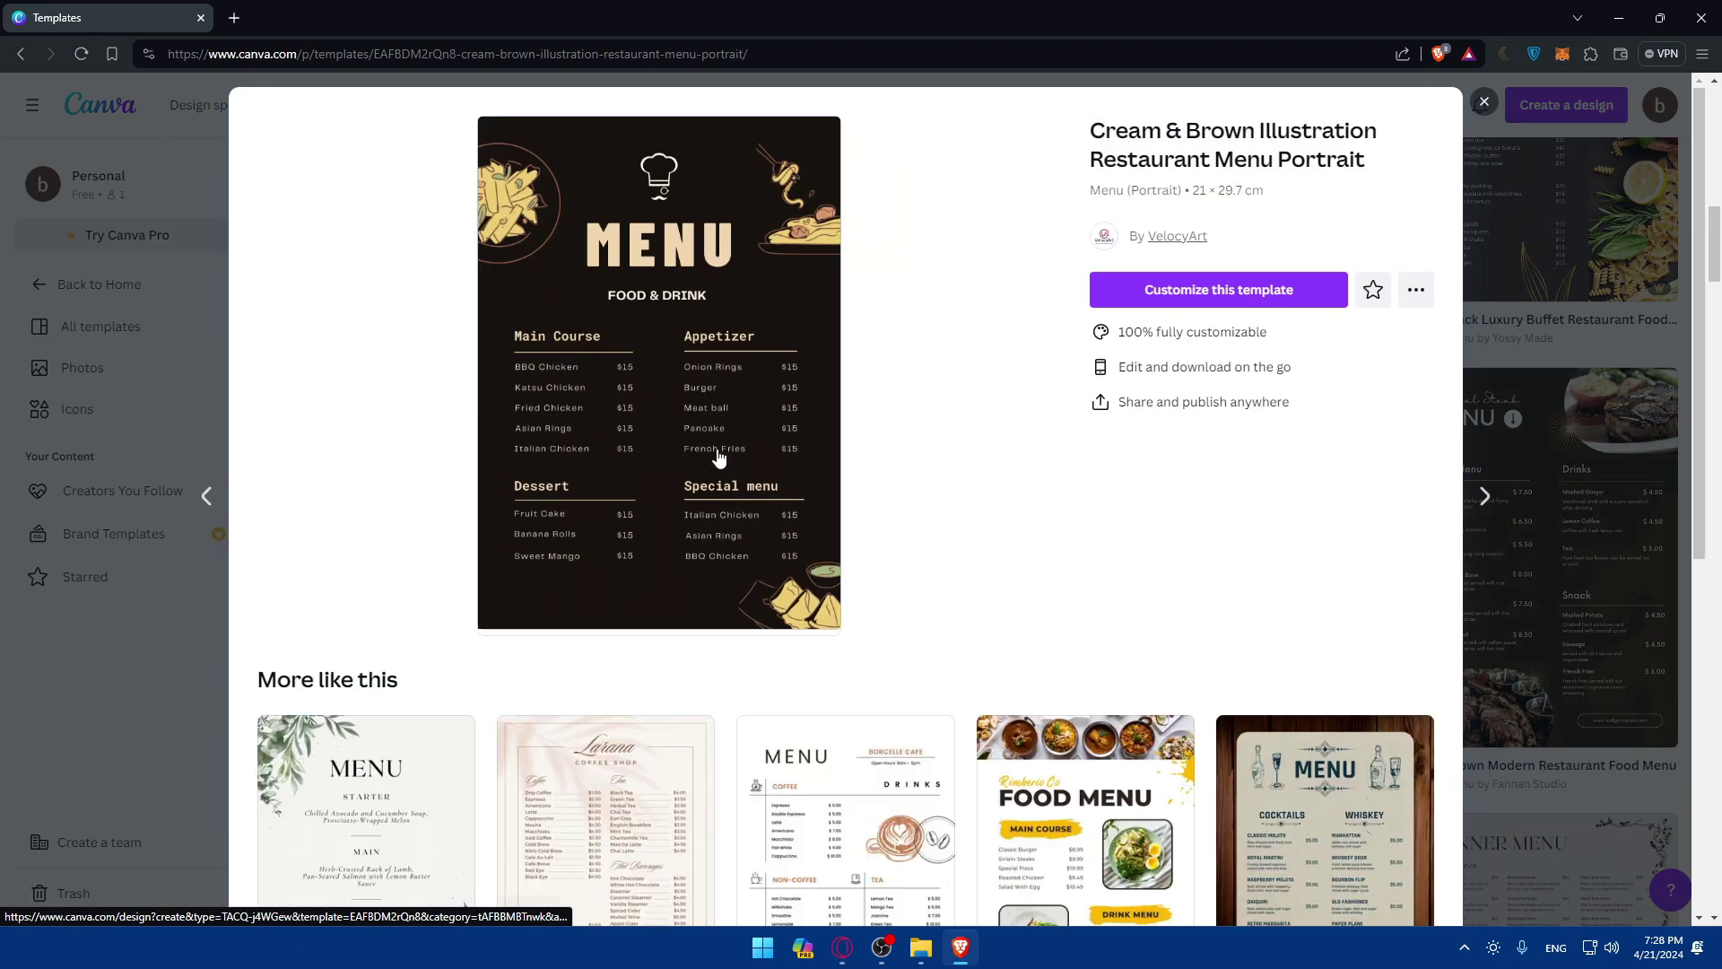
{"action": "scroll", "coordinate": [752, 471], "scroll_direction": "down", "scroll_amount": 7}
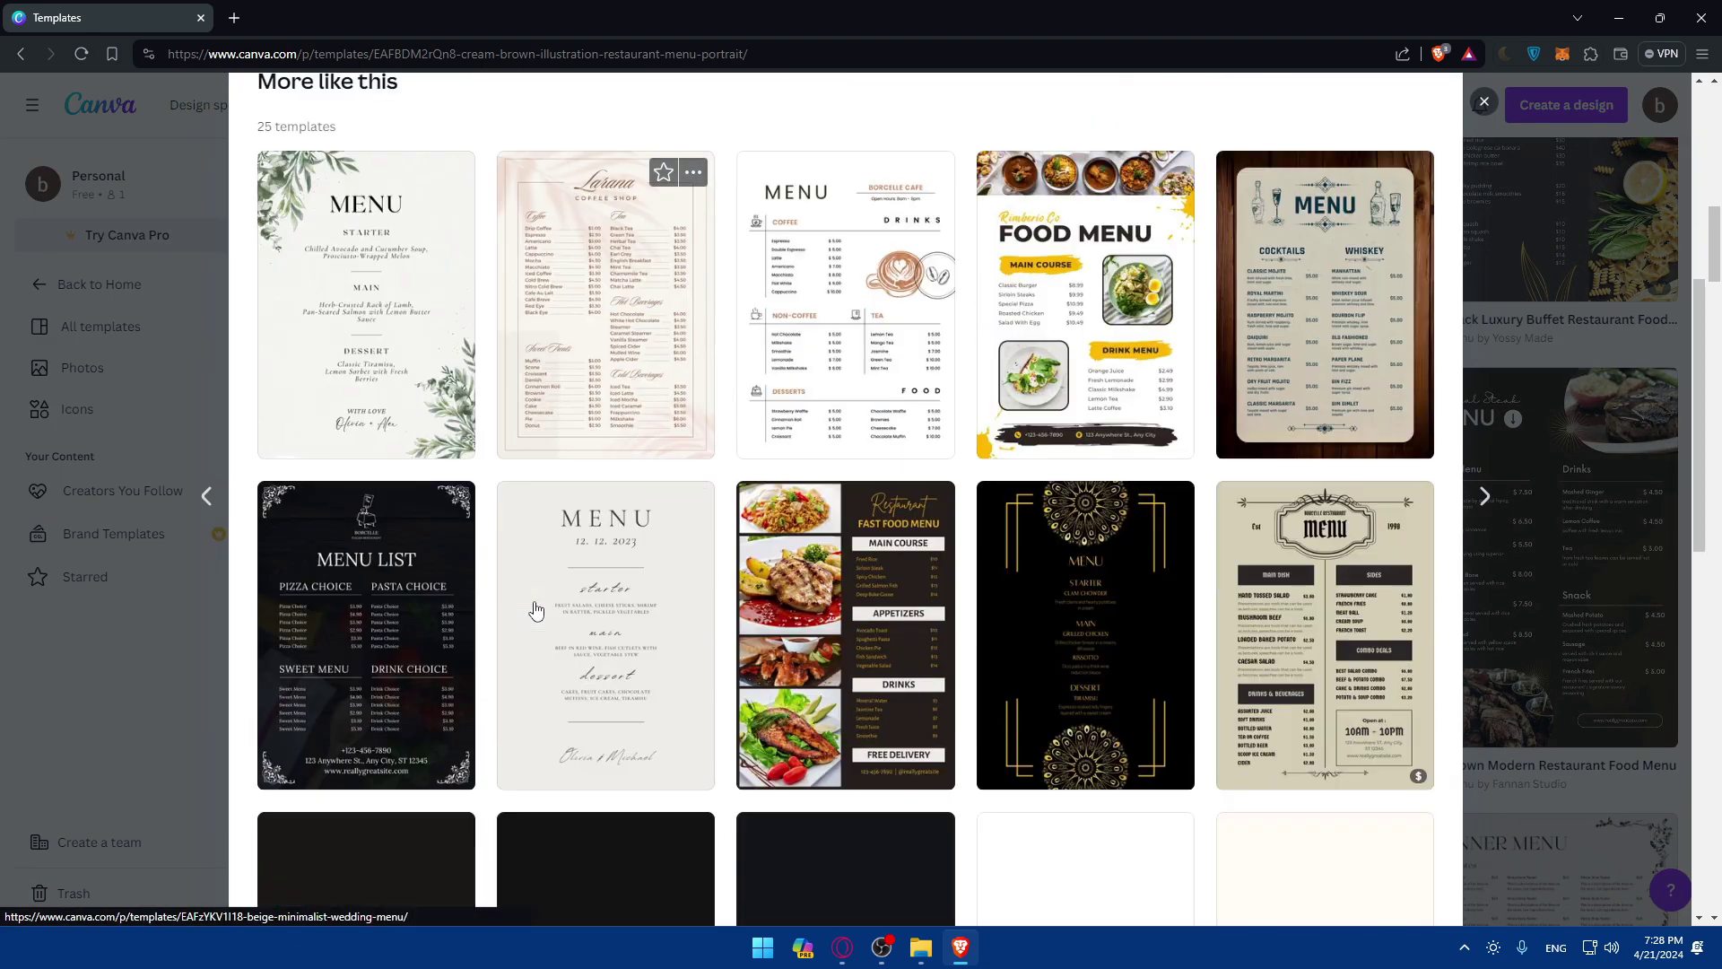
{"action": "scroll", "coordinate": [637, 523], "scroll_direction": "down", "scroll_amount": 2}
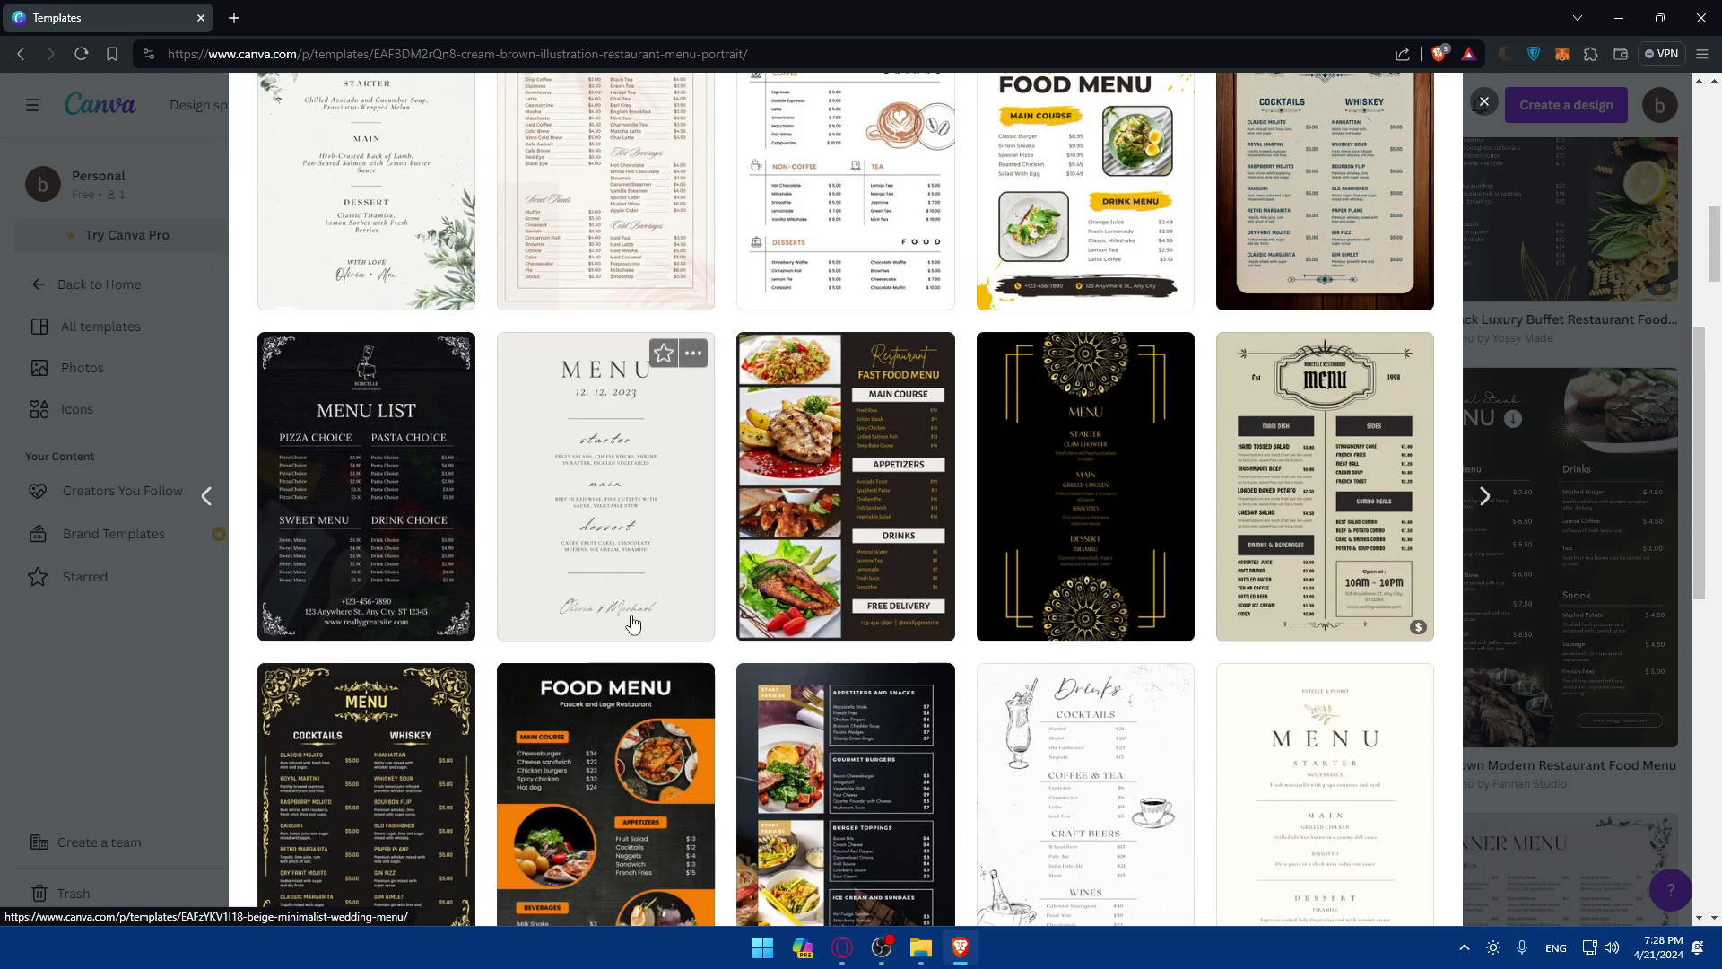
{"action": "scroll", "coordinate": [637, 640], "scroll_direction": "up", "scroll_amount": 10}
{"action": "scroll", "coordinate": [637, 639], "scroll_direction": "down", "scroll_amount": 12}
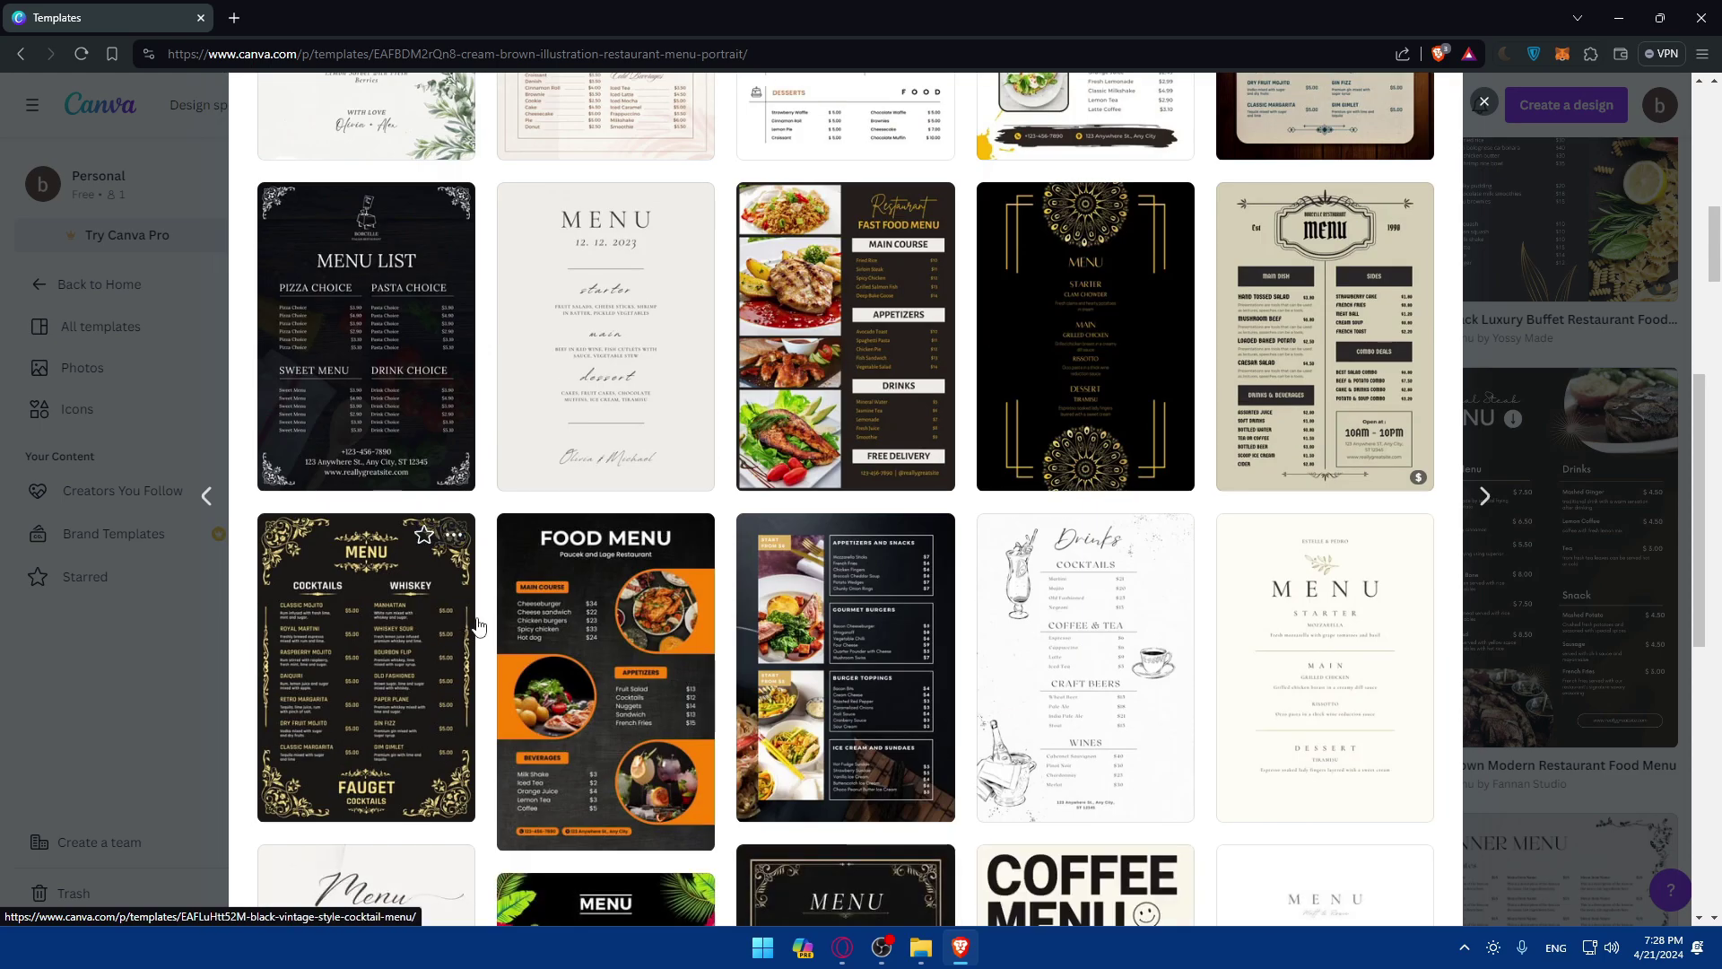
{"action": "scroll", "coordinate": [518, 622], "scroll_direction": "up", "scroll_amount": 2}
{"action": "scroll", "coordinate": [517, 622], "scroll_direction": "down", "scroll_amount": 11}
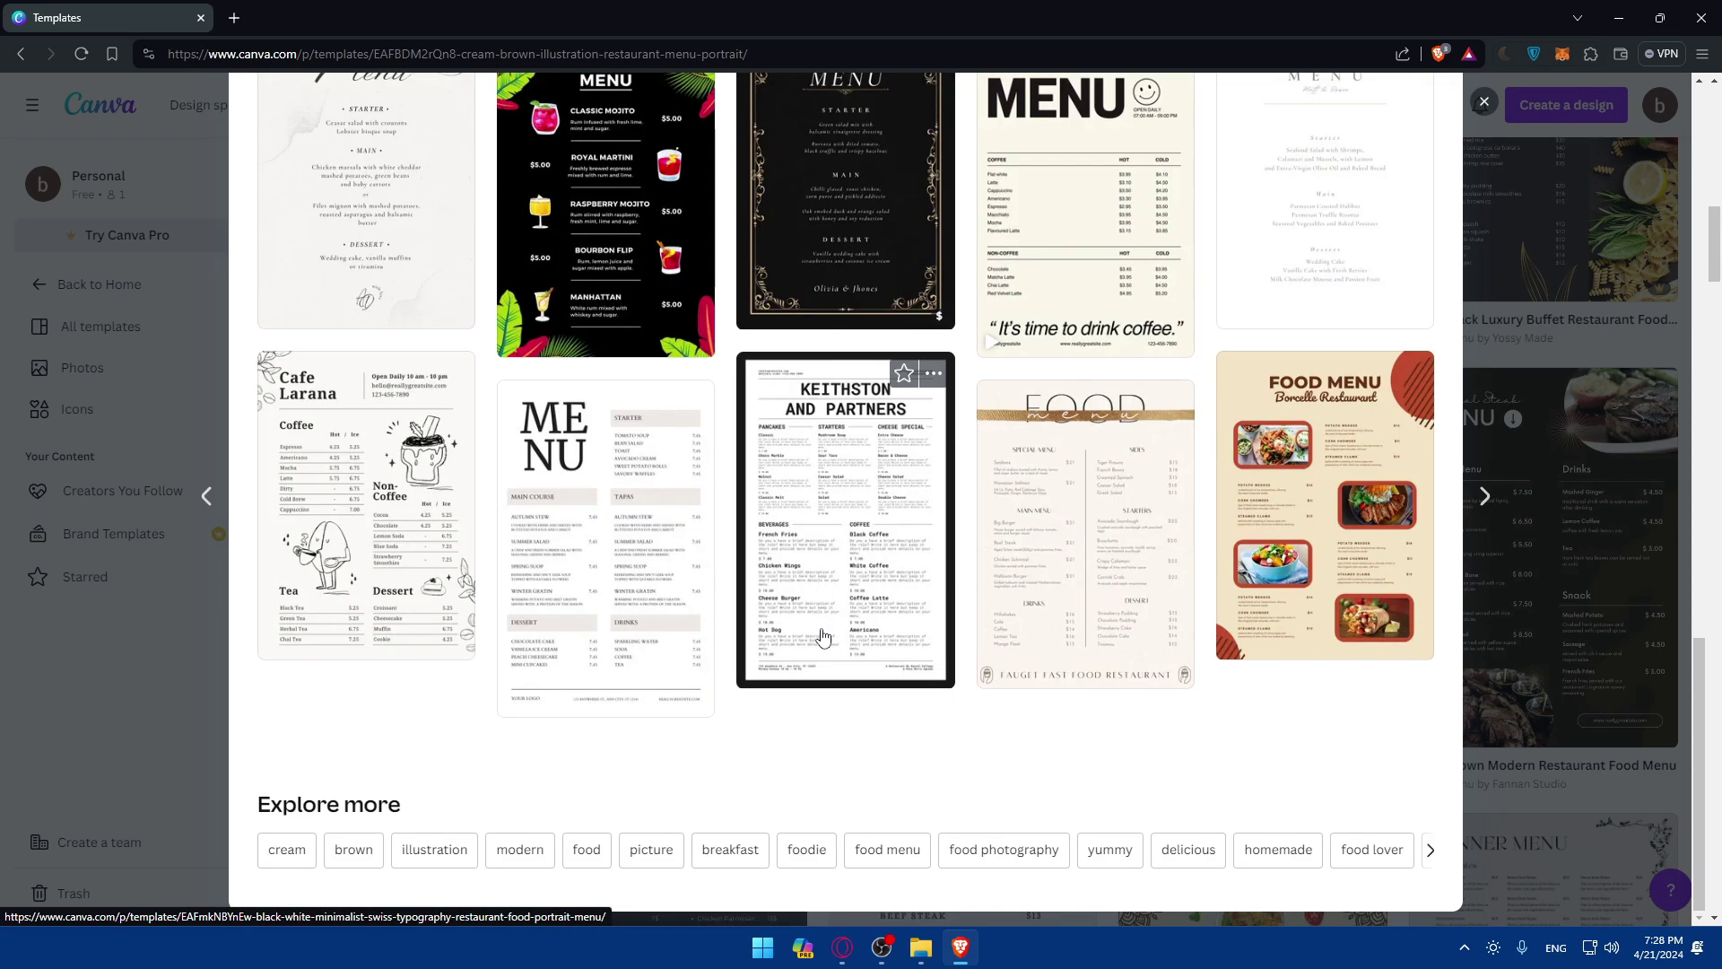
{"action": "scroll", "coordinate": [827, 635], "scroll_direction": "up", "scroll_amount": 10}
{"action": "scroll", "coordinate": [855, 625], "scroll_direction": "up", "scroll_amount": 10}
{"action": "scroll", "coordinate": [930, 610], "scroll_direction": "down", "scroll_amount": 14}
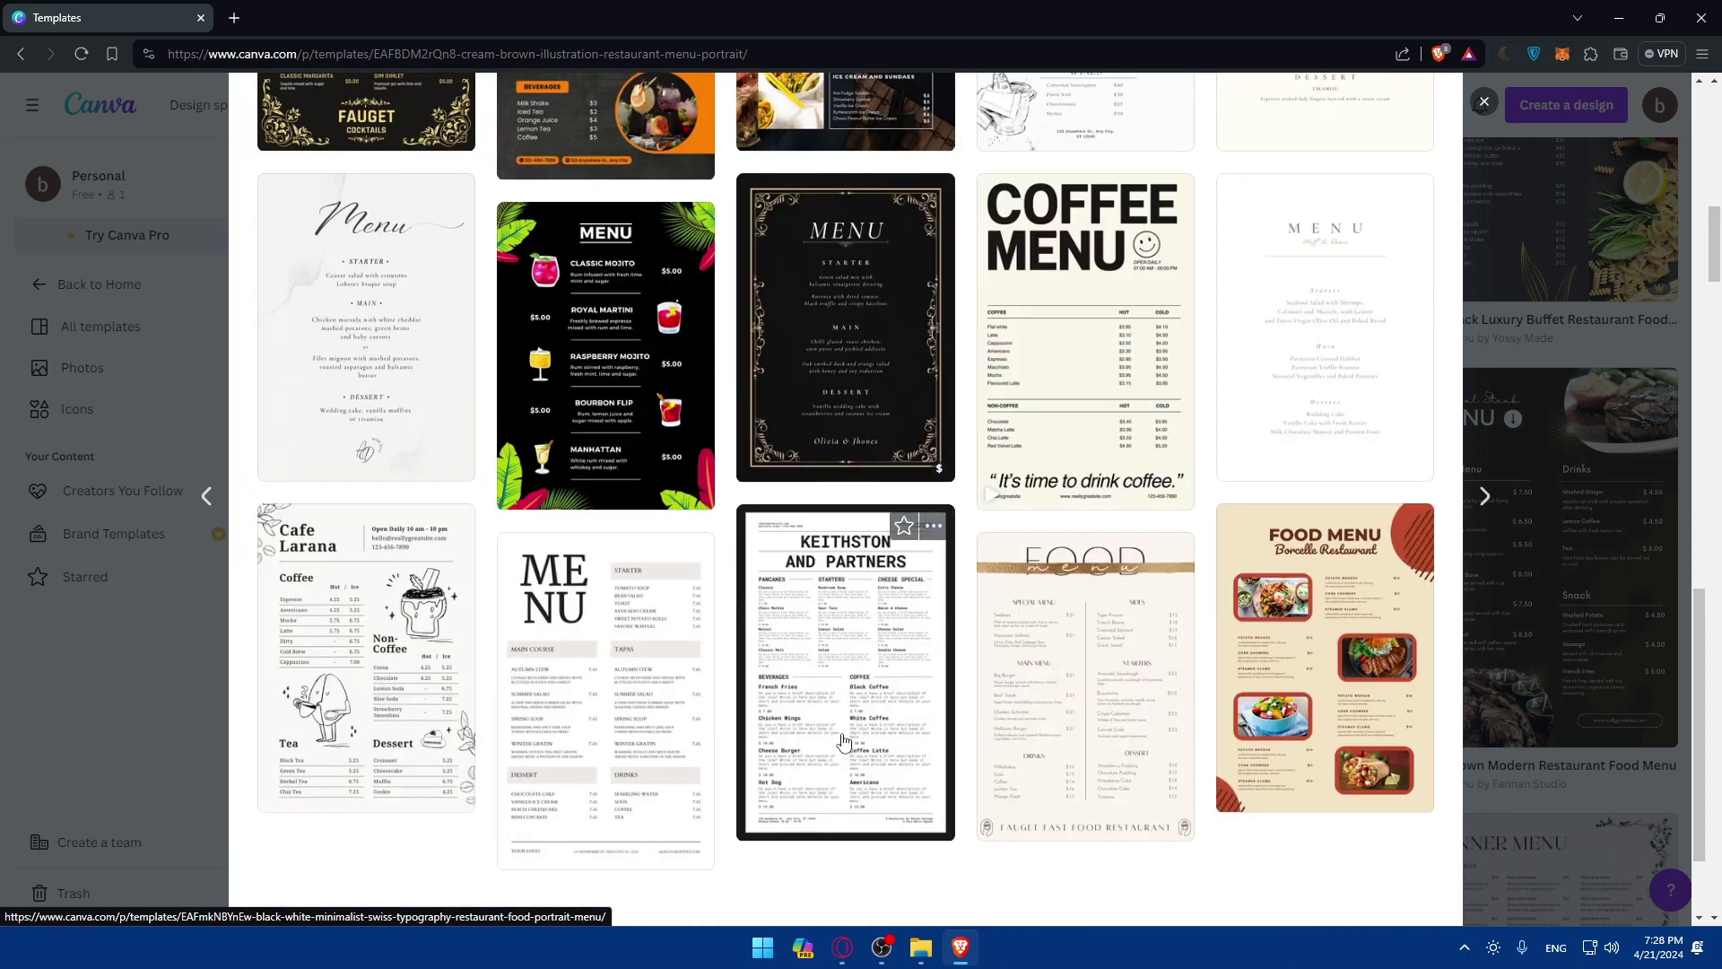
{"action": "scroll", "coordinate": [996, 715], "scroll_direction": "up", "scroll_amount": 12}
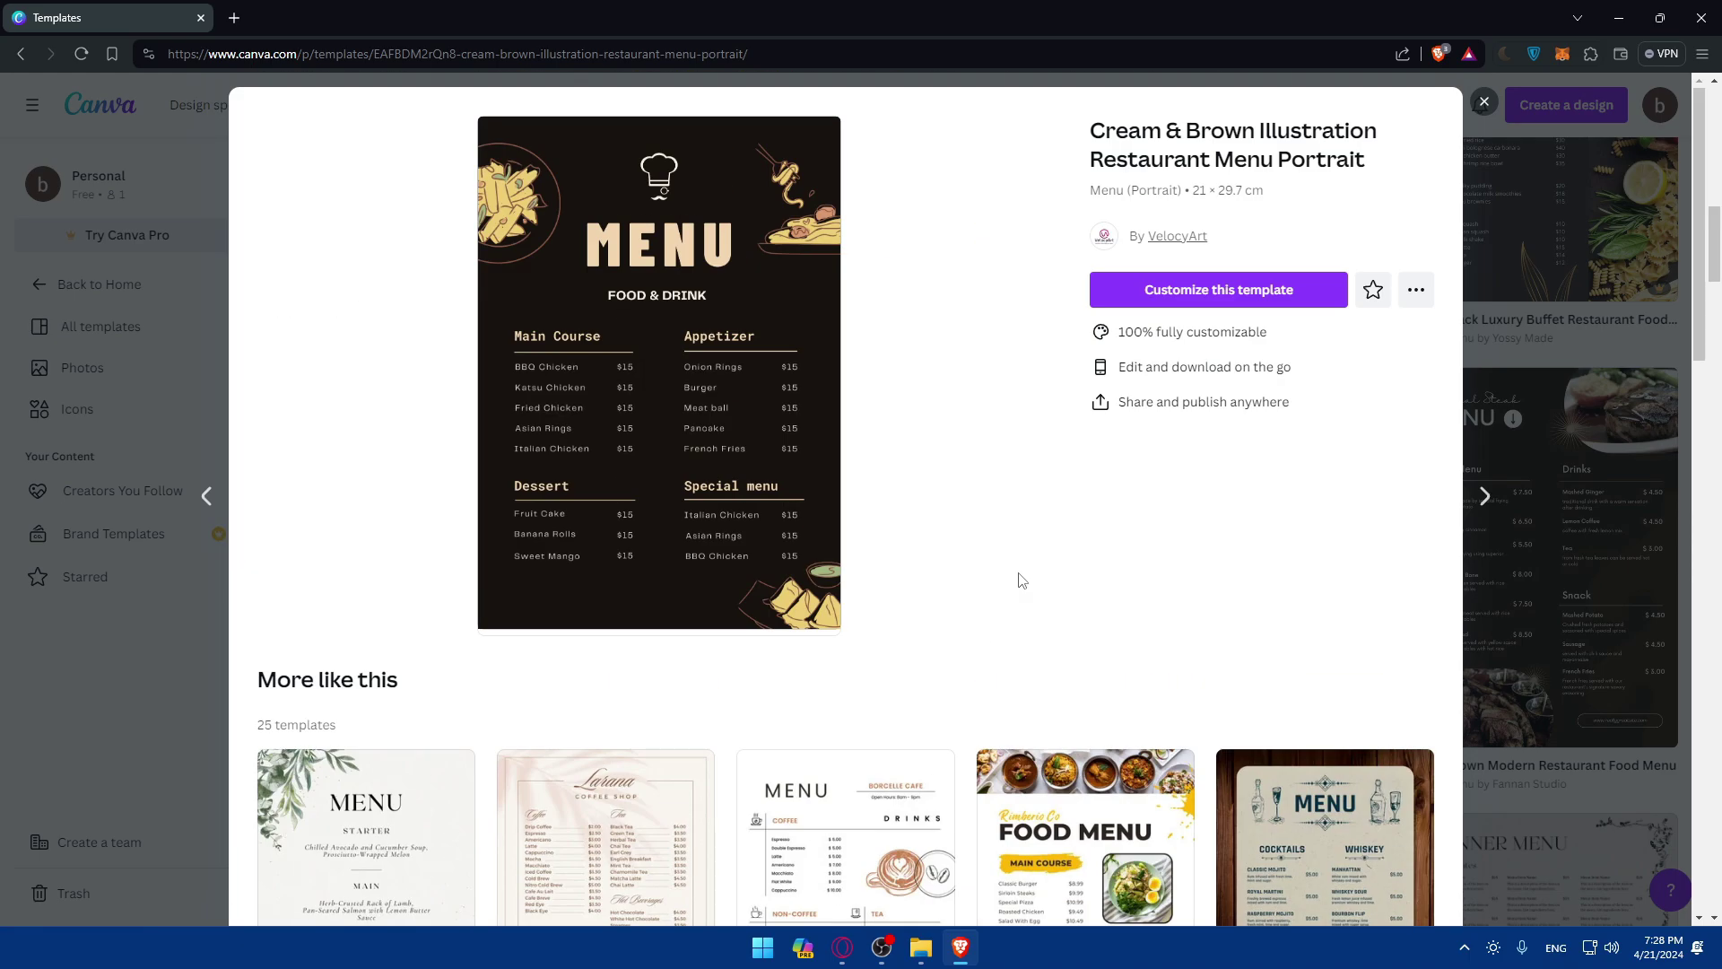
{"action": "key", "text": "Escape"}
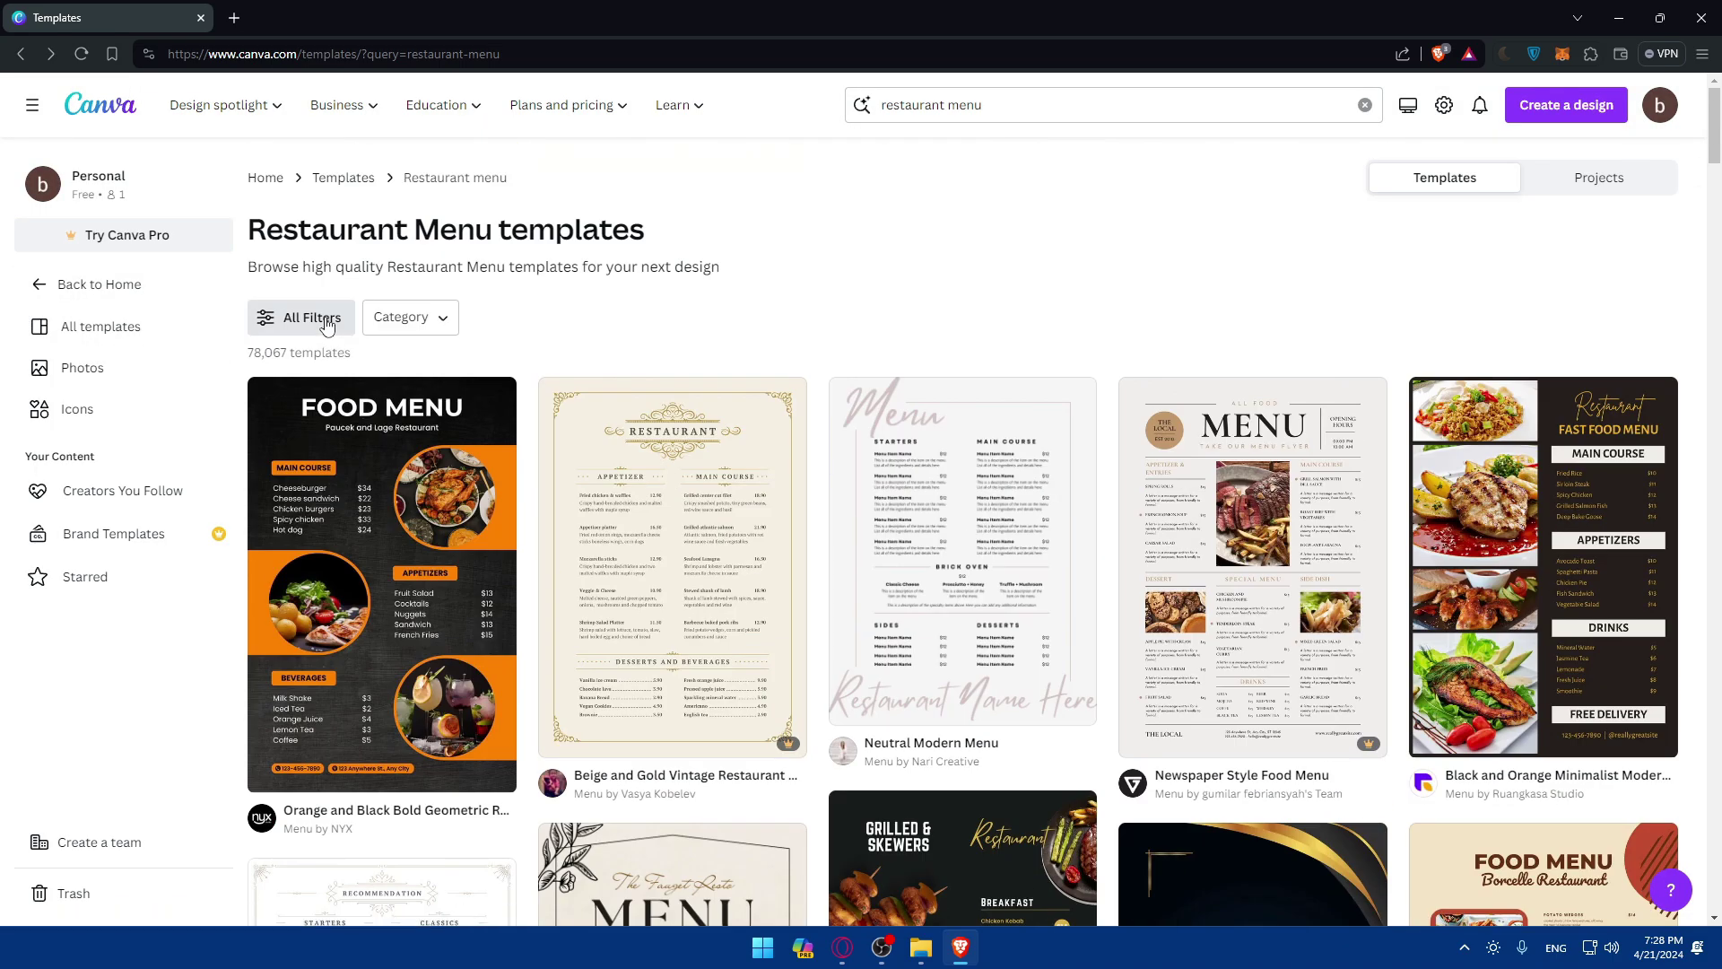
Filter the restaurant menu templates to black (#15181b) colour and Free price
{"action": "left_click", "coordinate": [327, 326]}
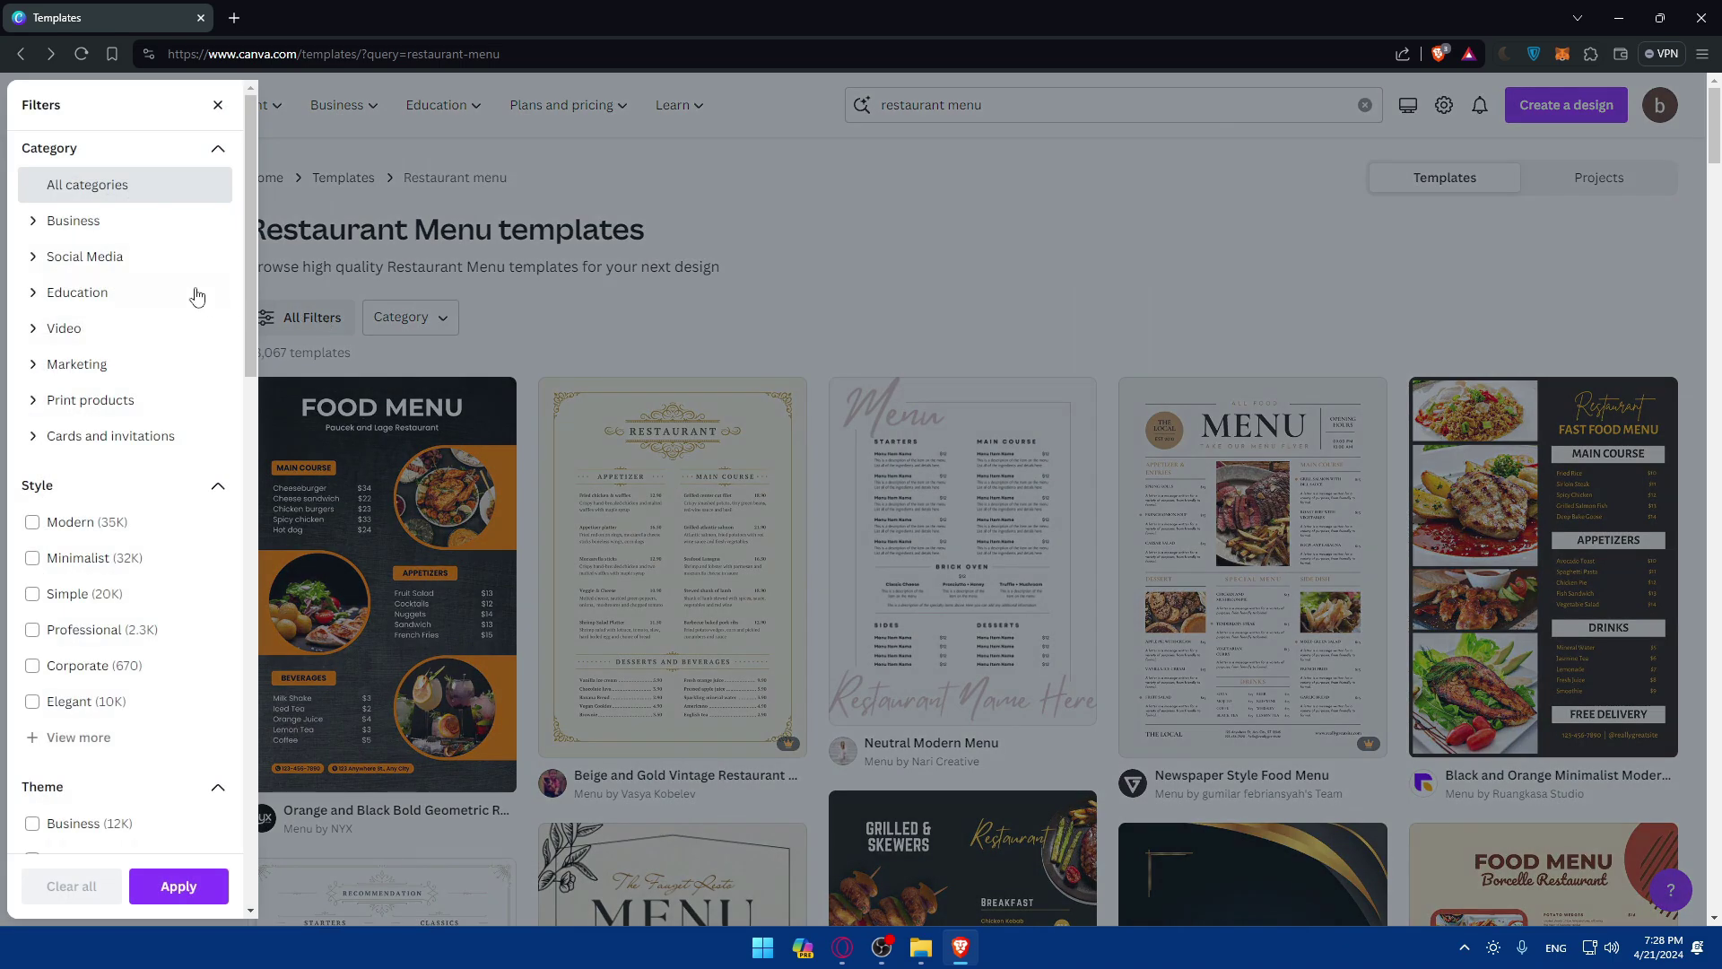
{"action": "scroll", "coordinate": [139, 251], "scroll_direction": "down", "scroll_amount": 2}
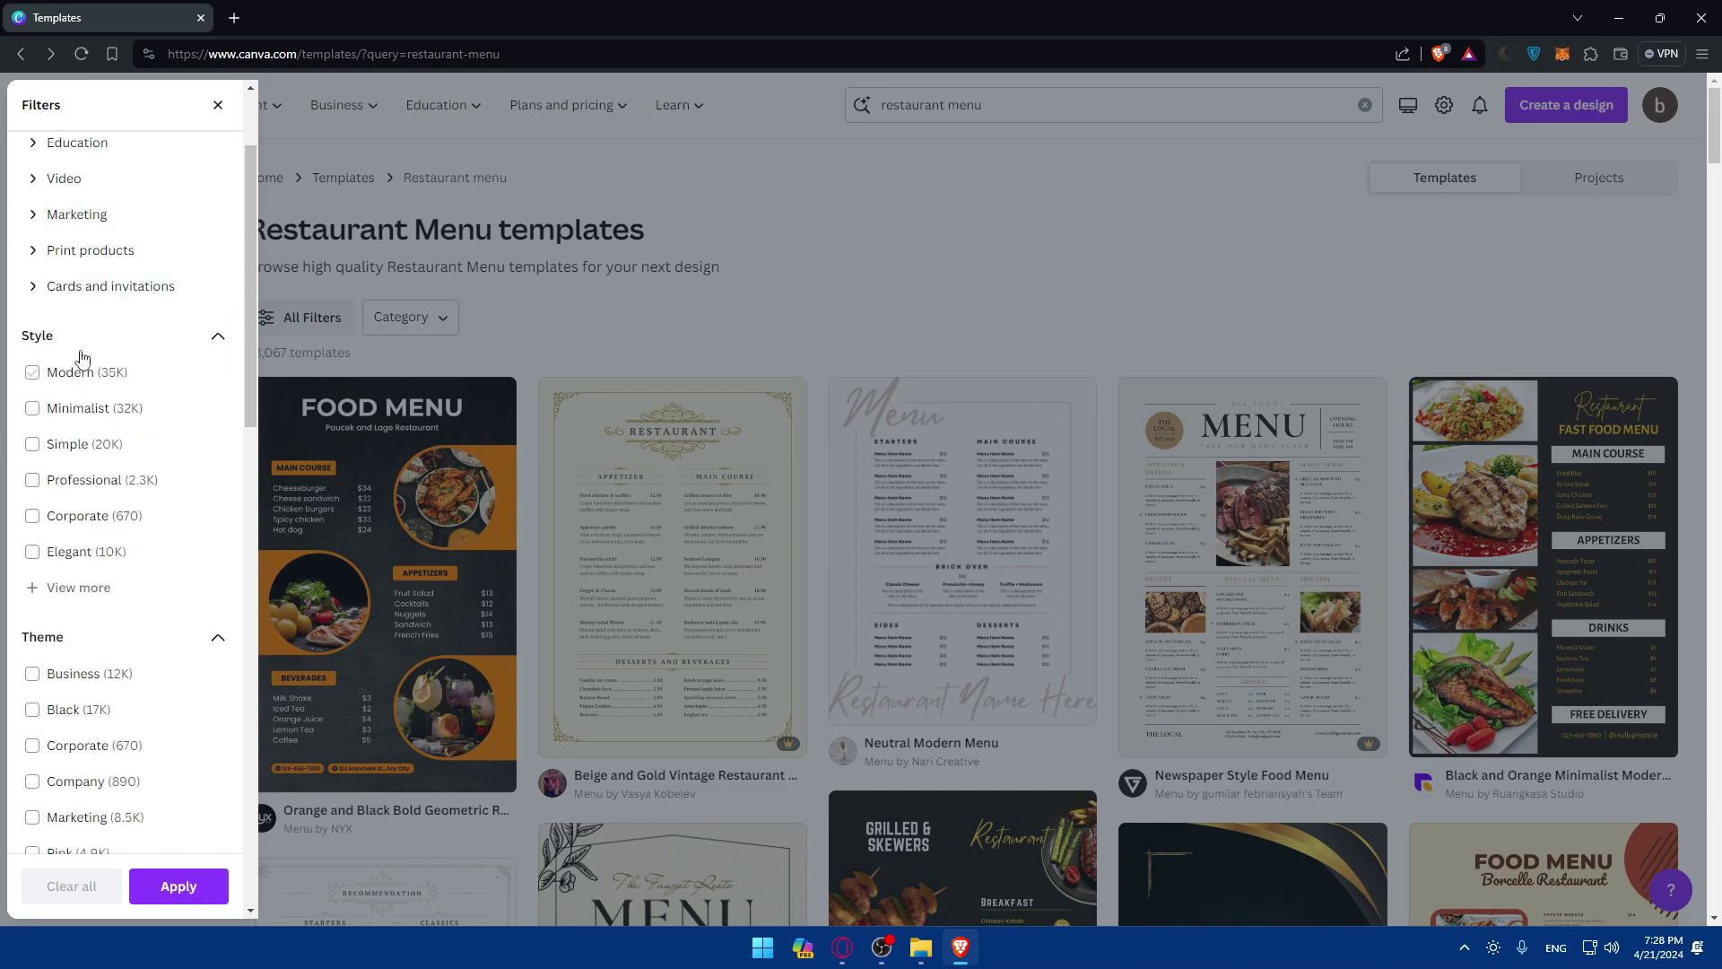
{"action": "scroll", "coordinate": [175, 487], "scroll_direction": "down", "scroll_amount": 2}
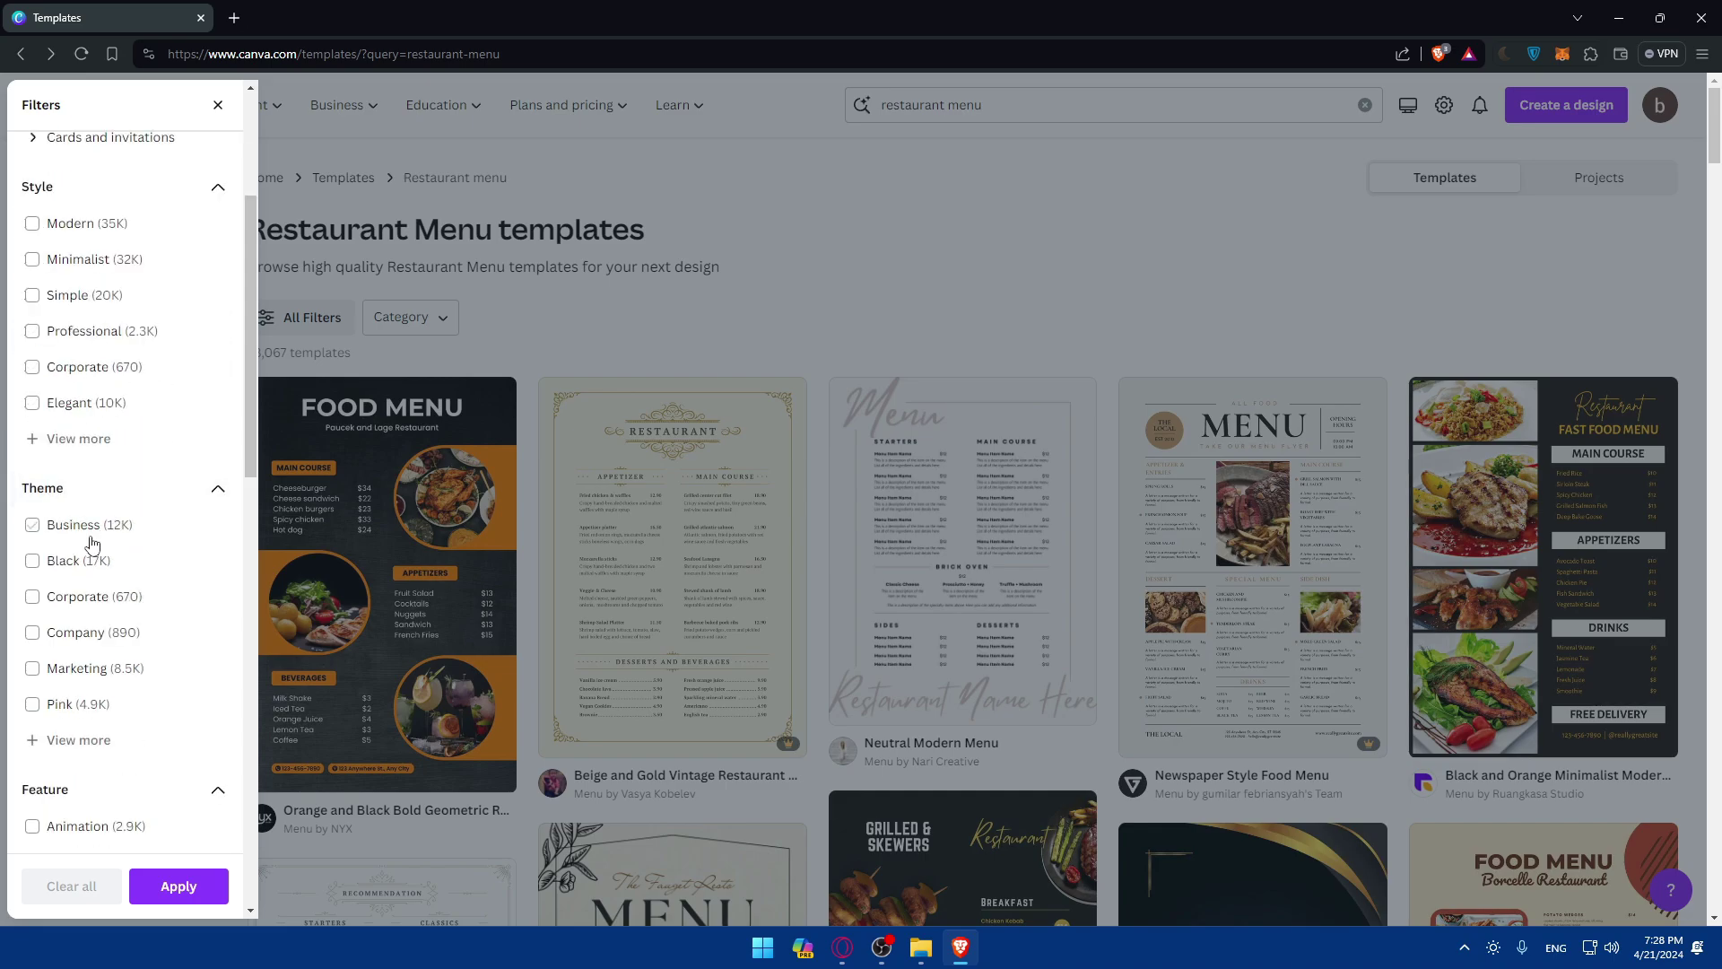
{"action": "scroll", "coordinate": [62, 538], "scroll_direction": "down", "scroll_amount": 4}
{"action": "scroll", "coordinate": [92, 564], "scroll_direction": "down", "scroll_amount": 2}
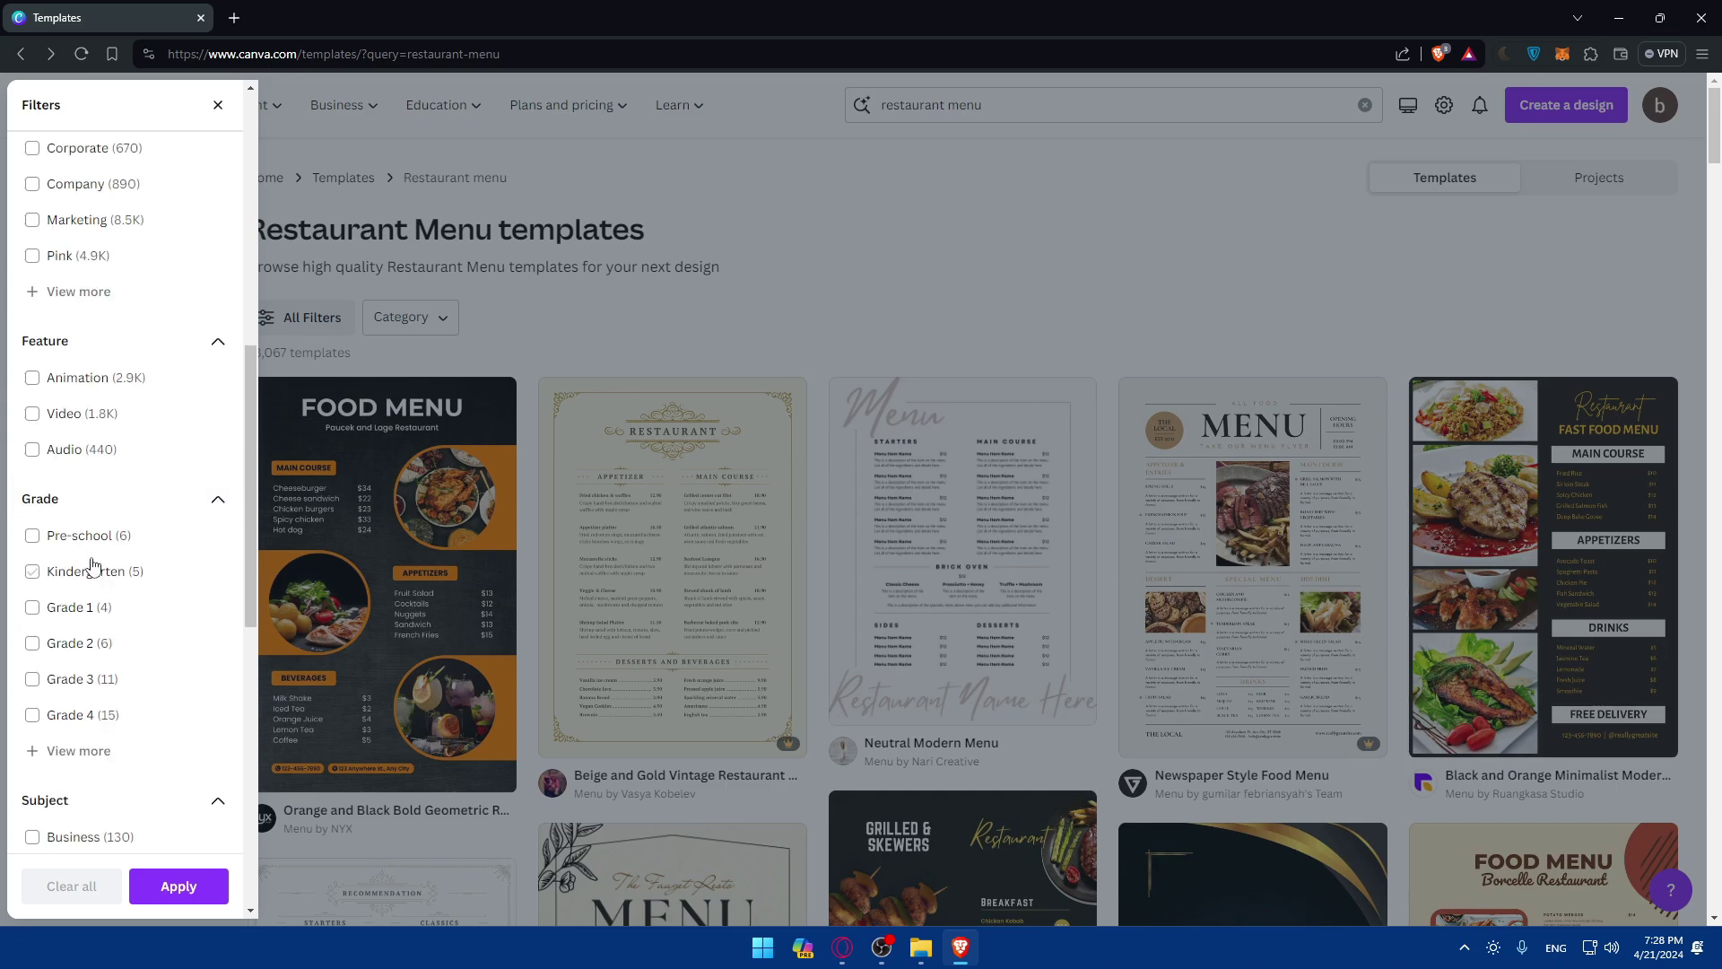
{"action": "scroll", "coordinate": [92, 588], "scroll_direction": "down", "scroll_amount": 10}
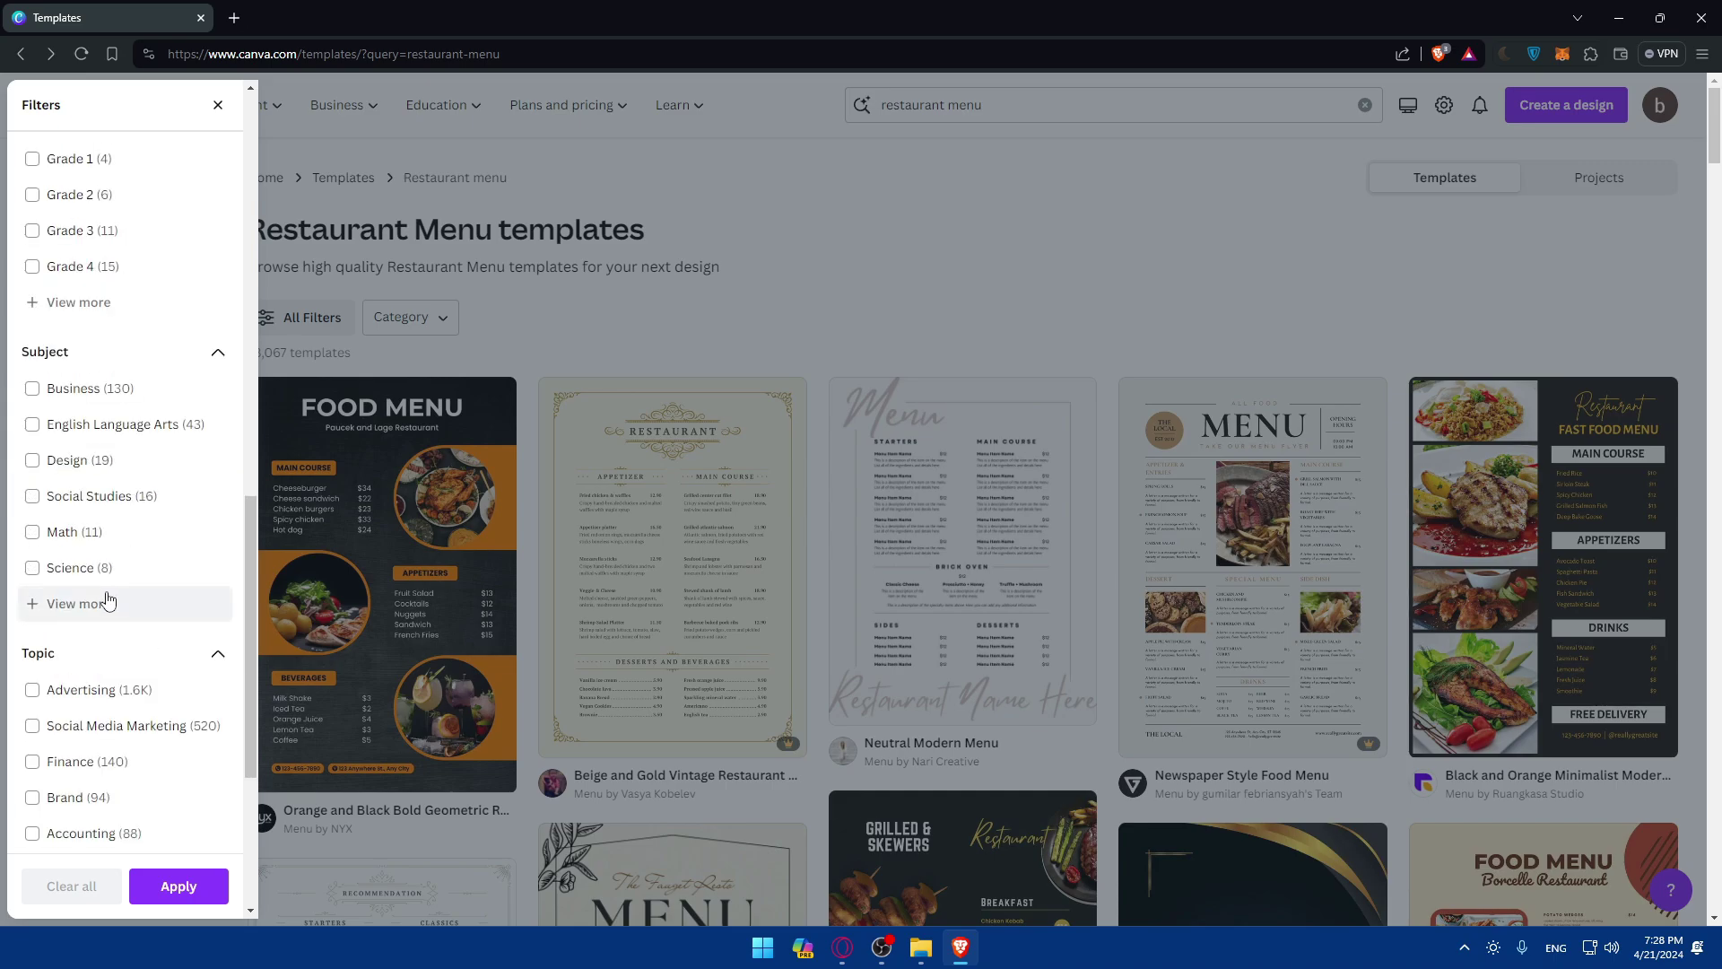
{"action": "scroll", "coordinate": [81, 664], "scroll_direction": "down", "scroll_amount": 2}
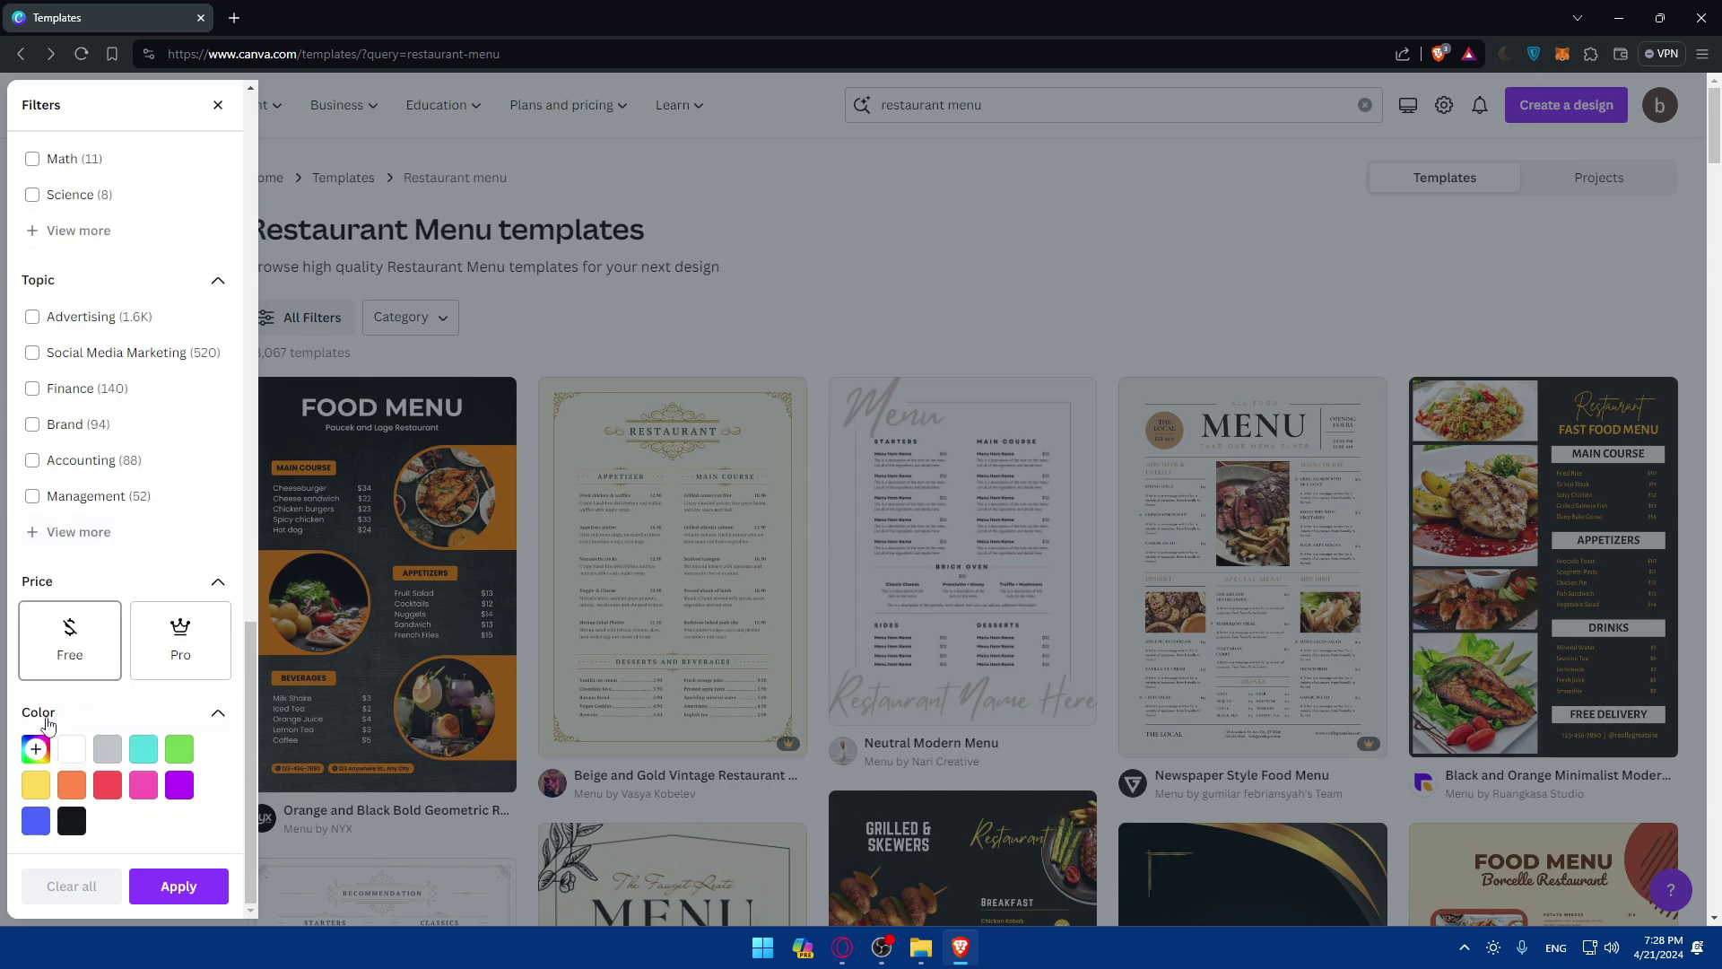
{"action": "left_click", "coordinate": [72, 821]}
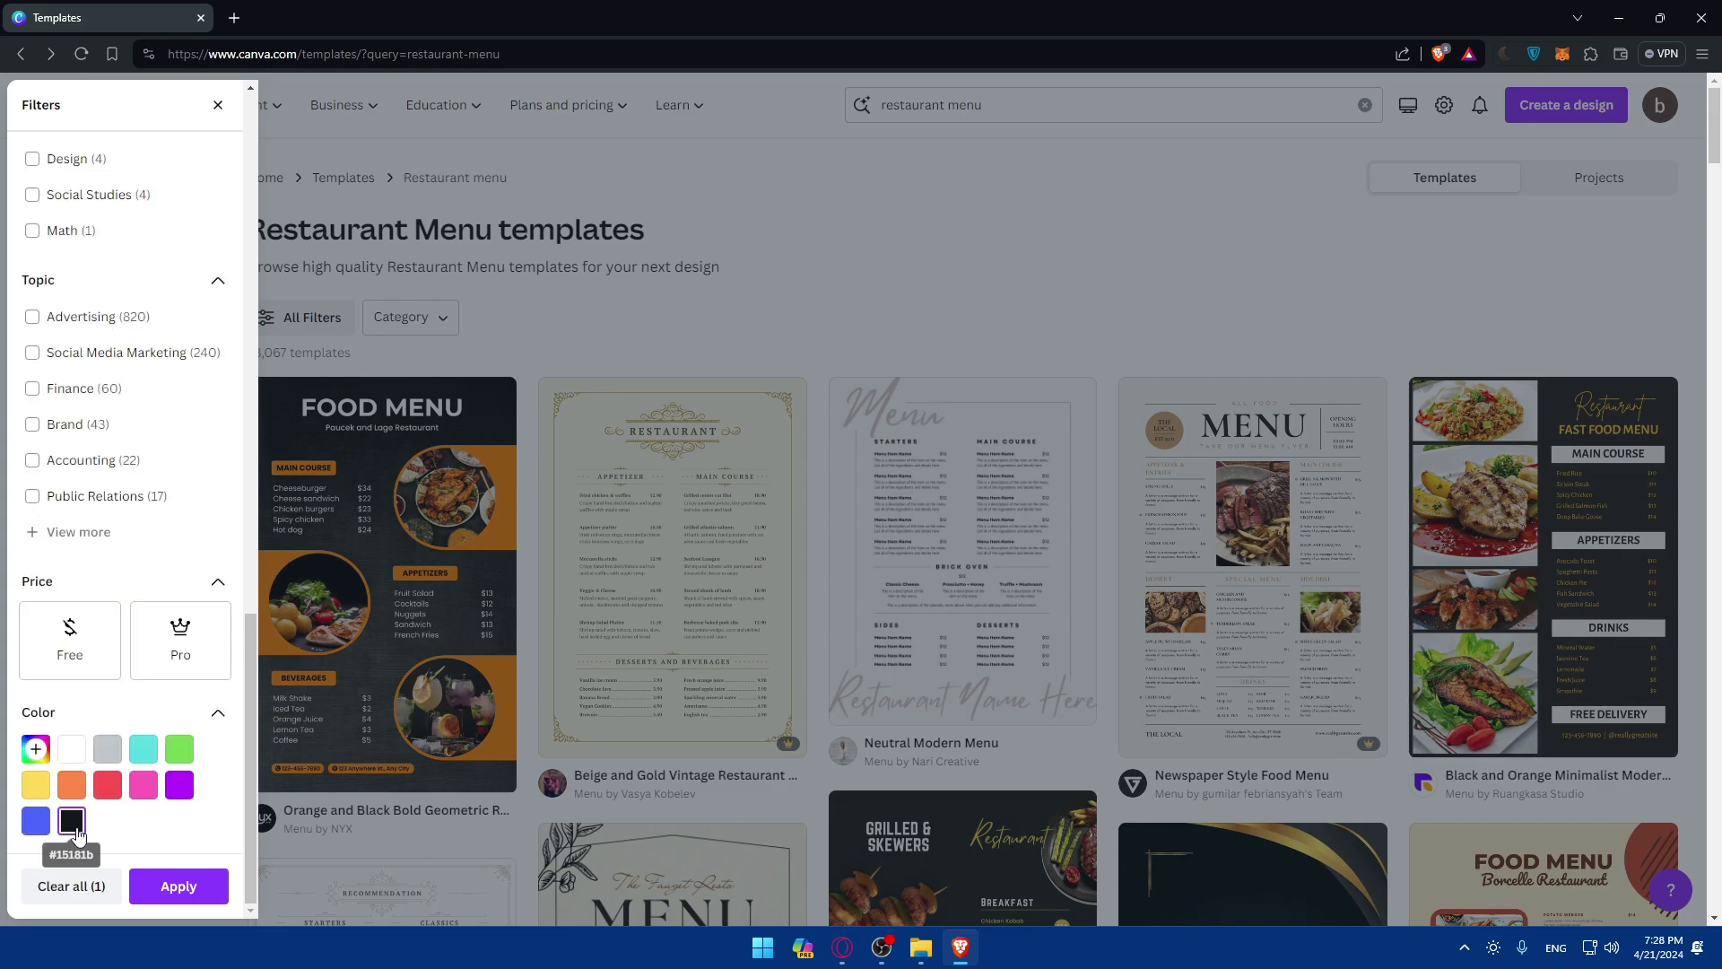
{"action": "left_click", "coordinate": [76, 637]}
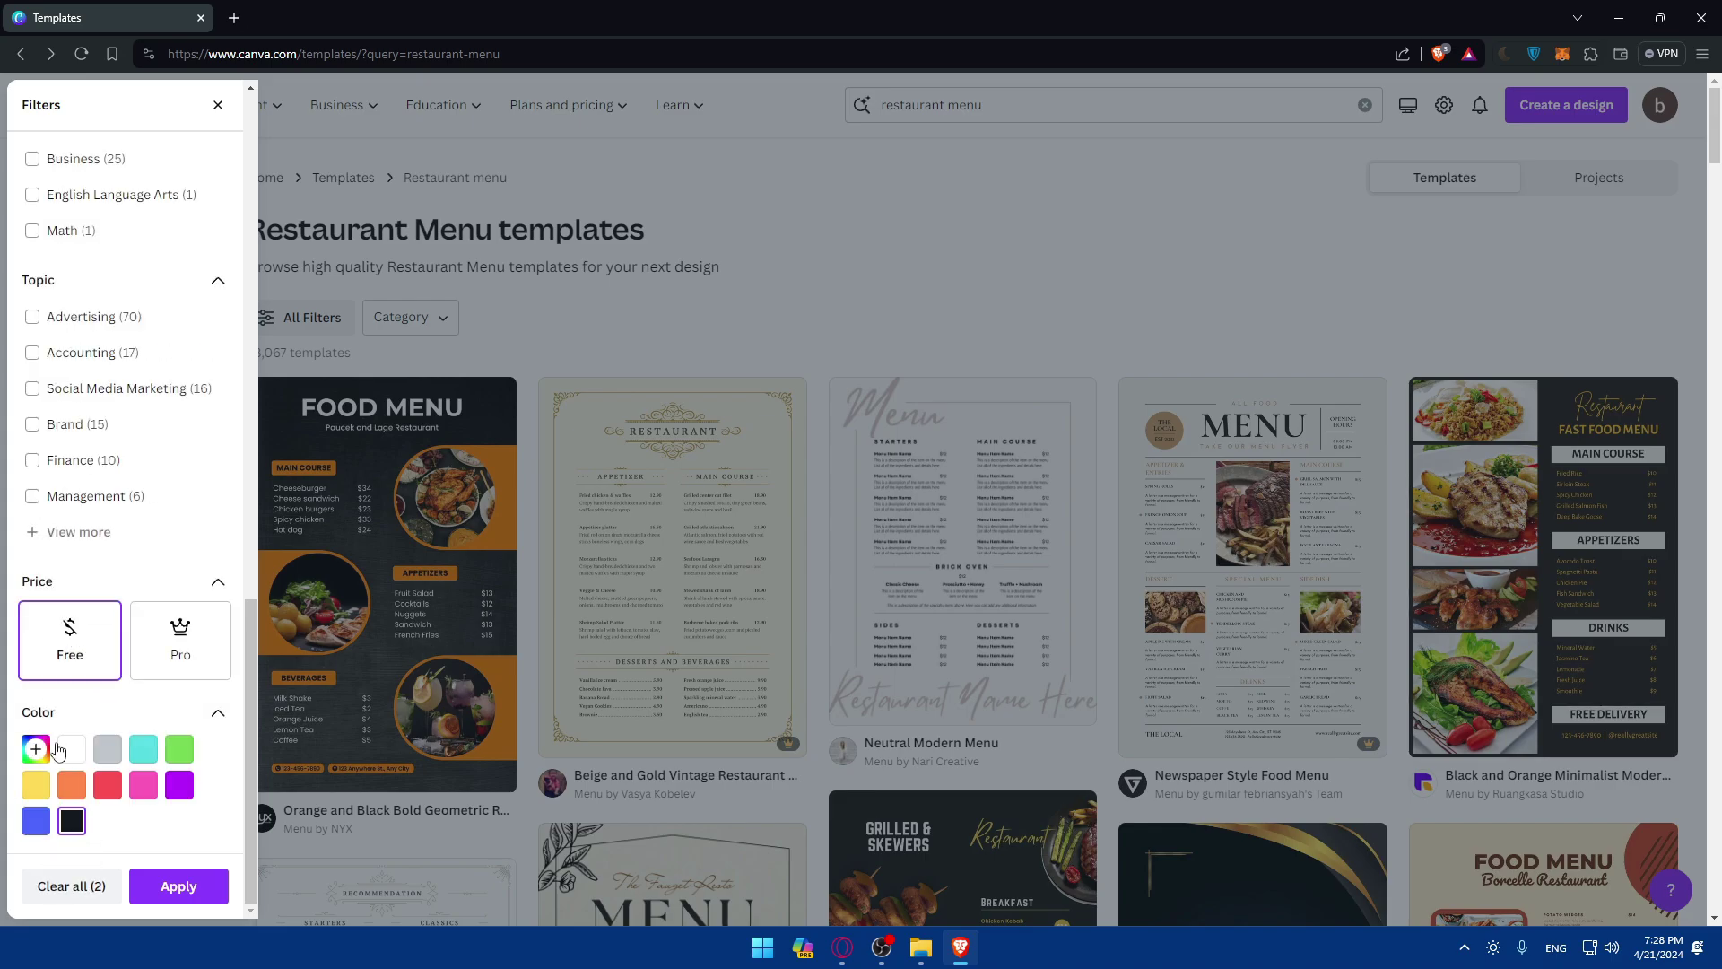
{"action": "left_click", "coordinate": [168, 887]}
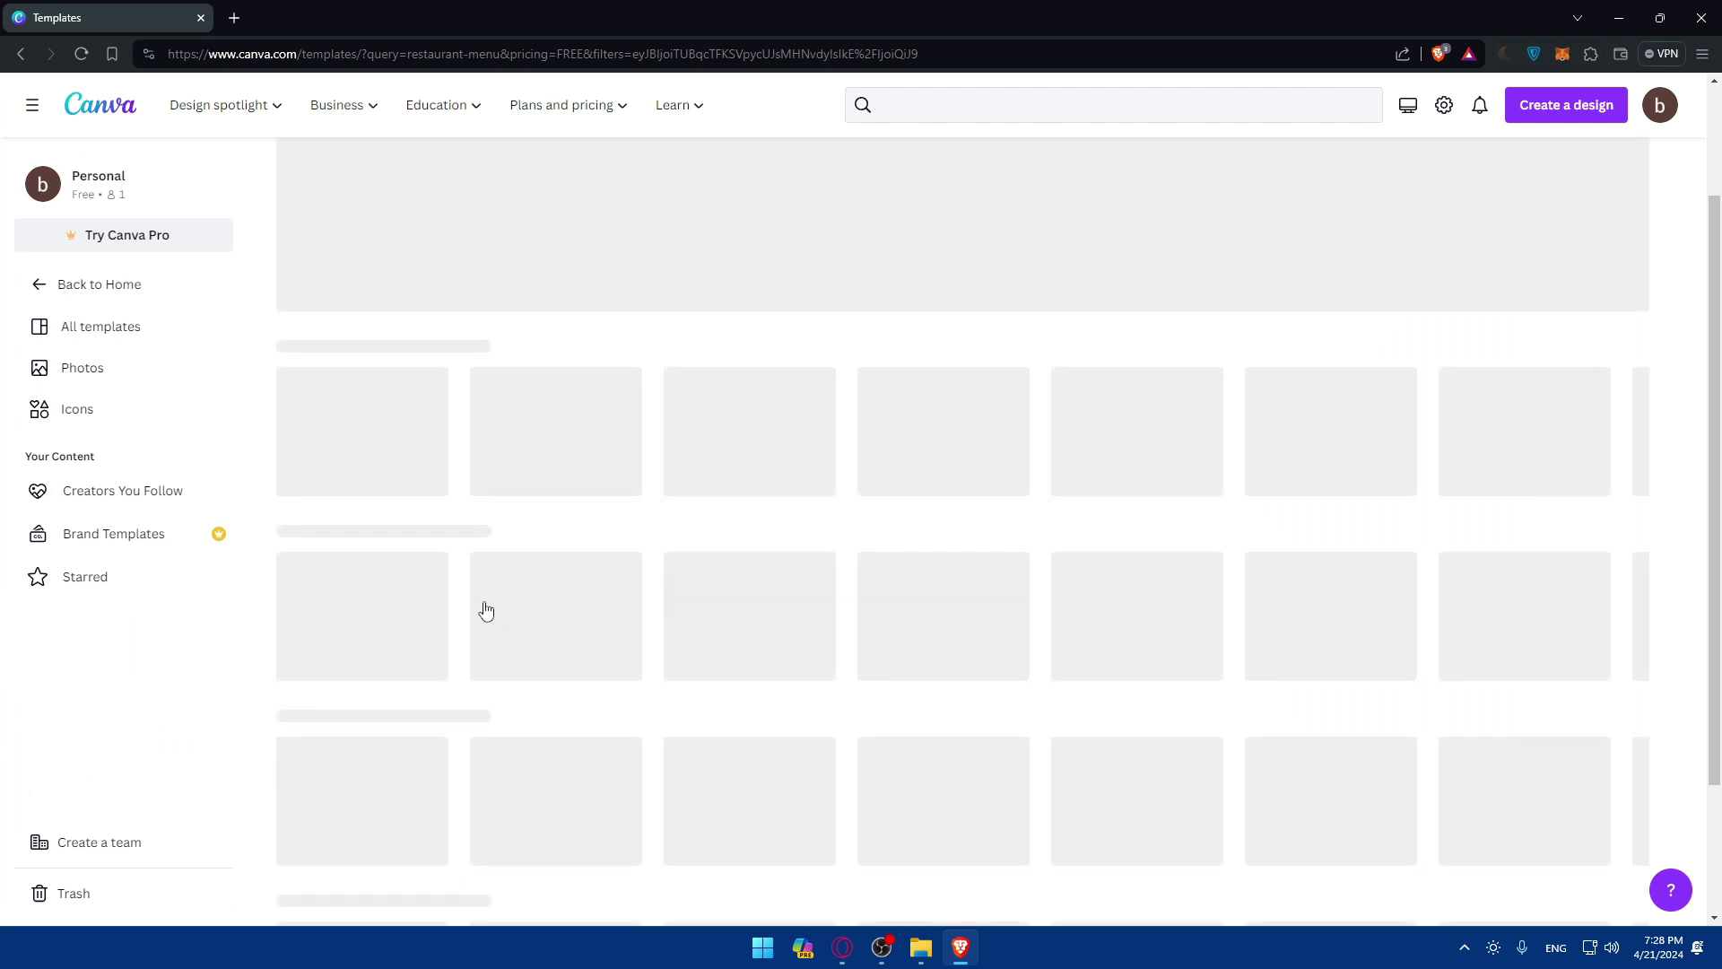
Preview the Cream & Brown Illustration Restaurant Menu Portrait (21 × 29.7 cm) template
{"action": "scroll", "coordinate": [711, 562], "scroll_direction": "down", "scroll_amount": 10}
{"action": "scroll", "coordinate": [712, 561], "scroll_direction": "up", "scroll_amount": 6}
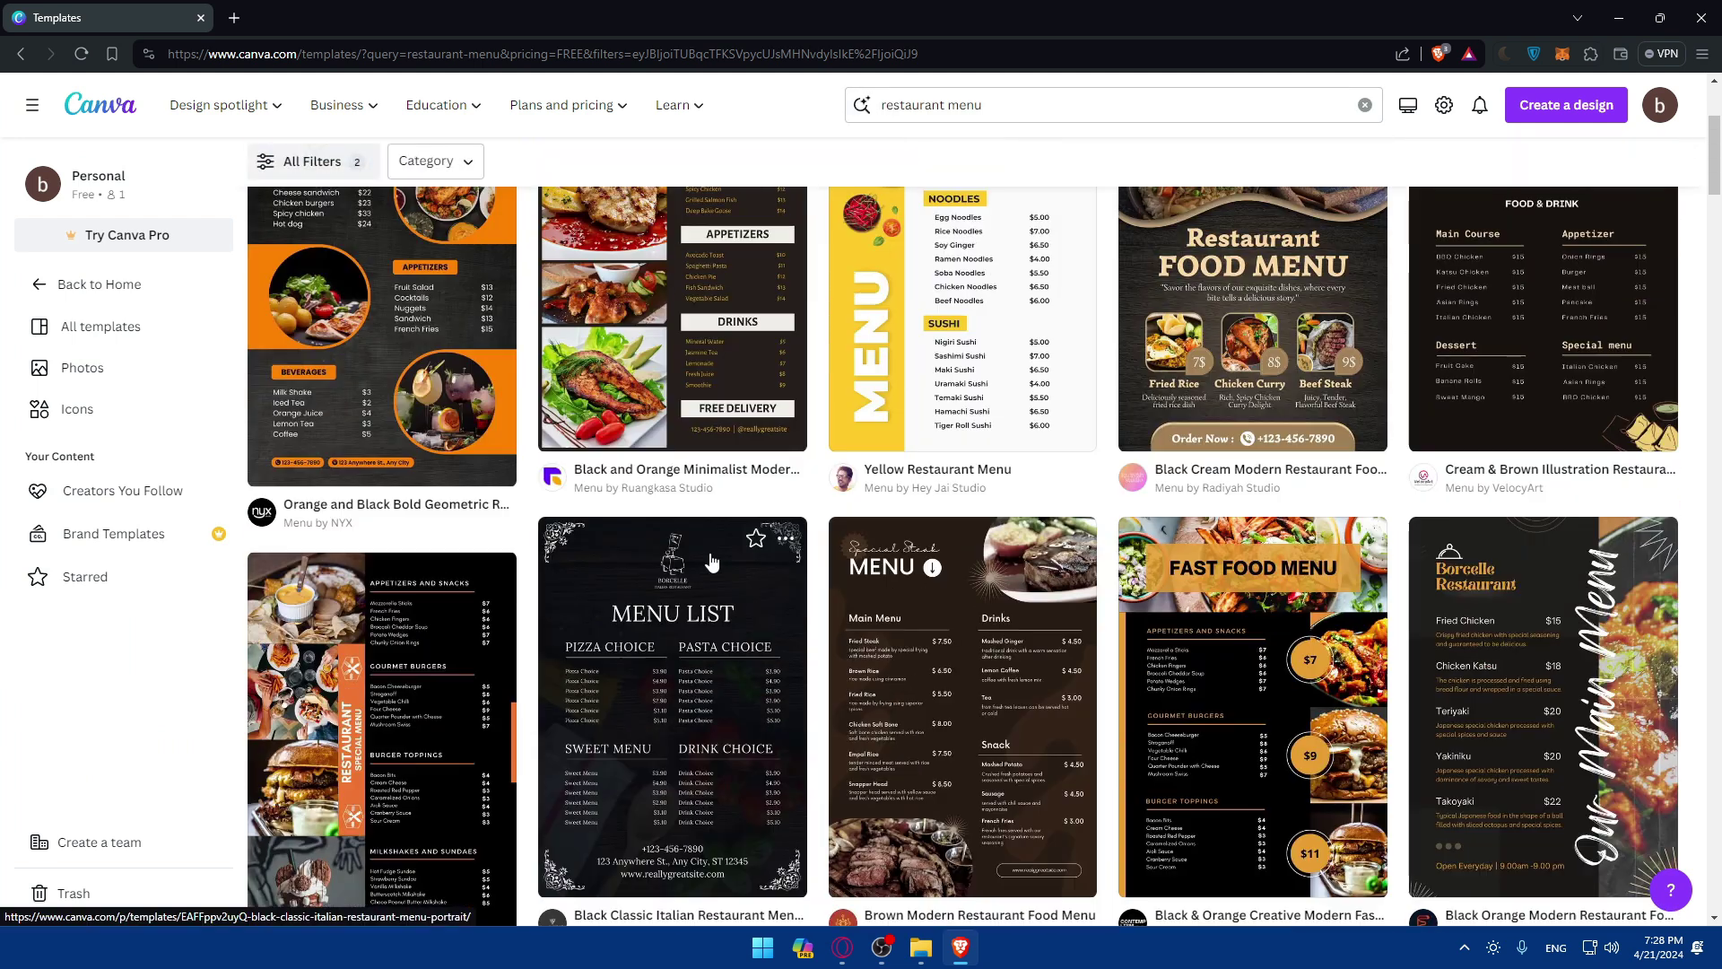
{"action": "scroll", "coordinate": [712, 562], "scroll_direction": "down", "scroll_amount": 7}
{"action": "scroll", "coordinate": [1055, 588], "scroll_direction": "up", "scroll_amount": 2}
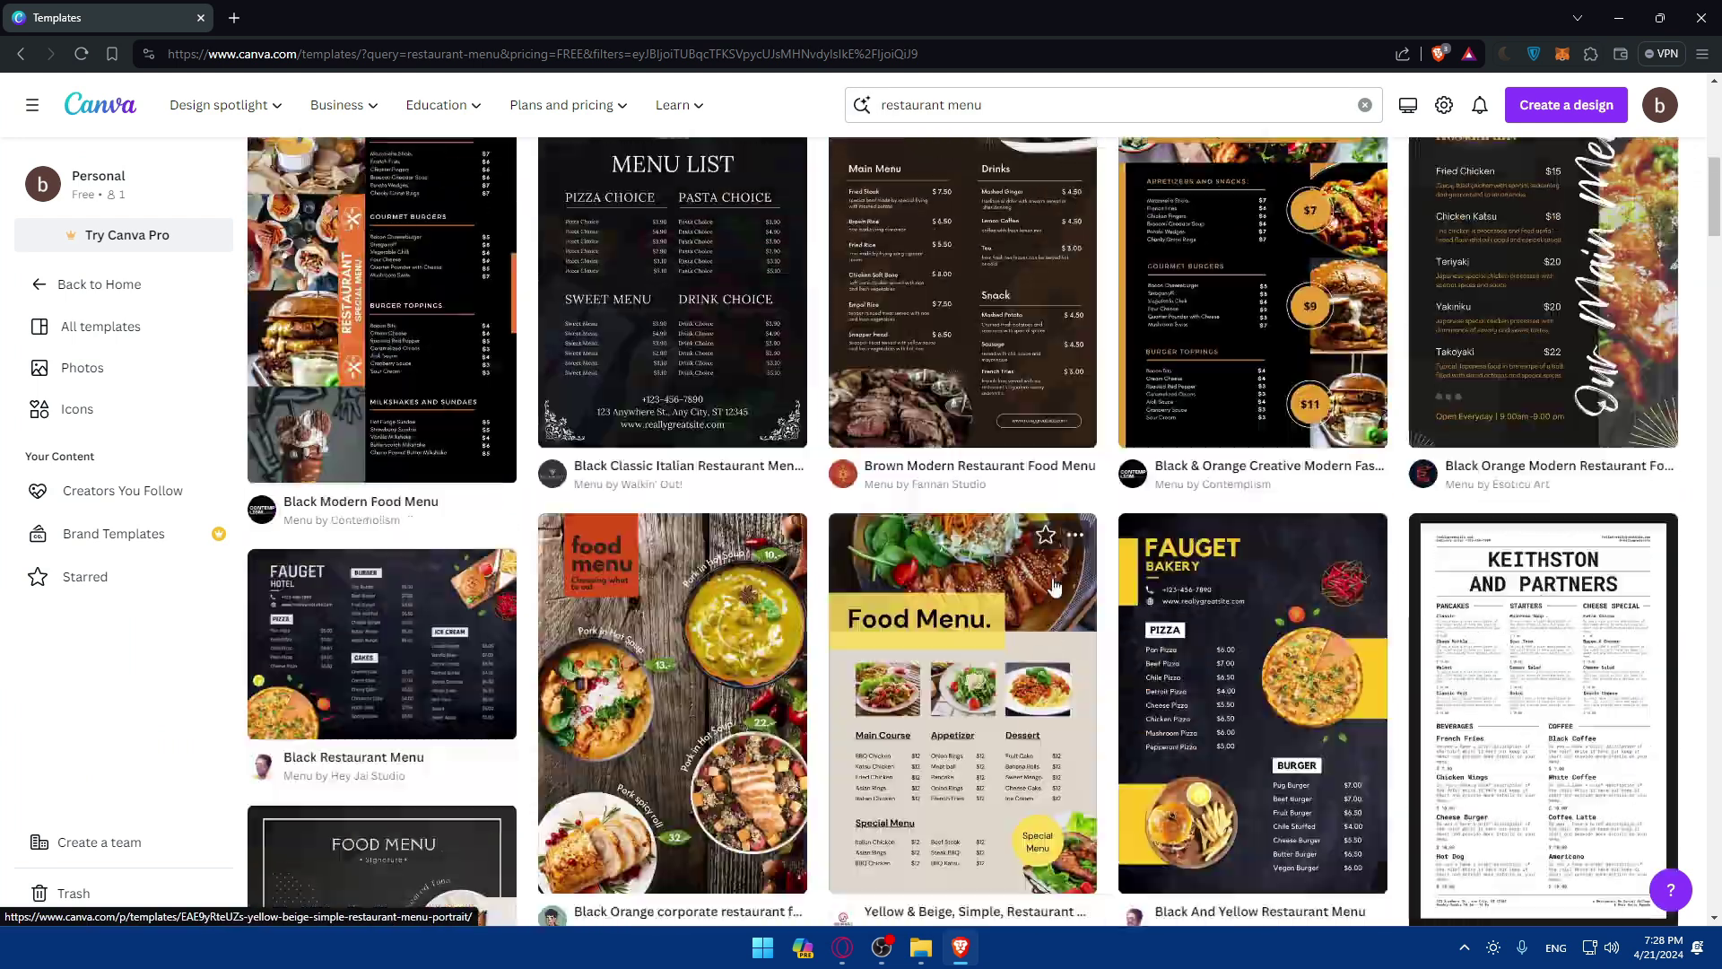
{"action": "scroll", "coordinate": [1055, 587], "scroll_direction": "up", "scroll_amount": 6}
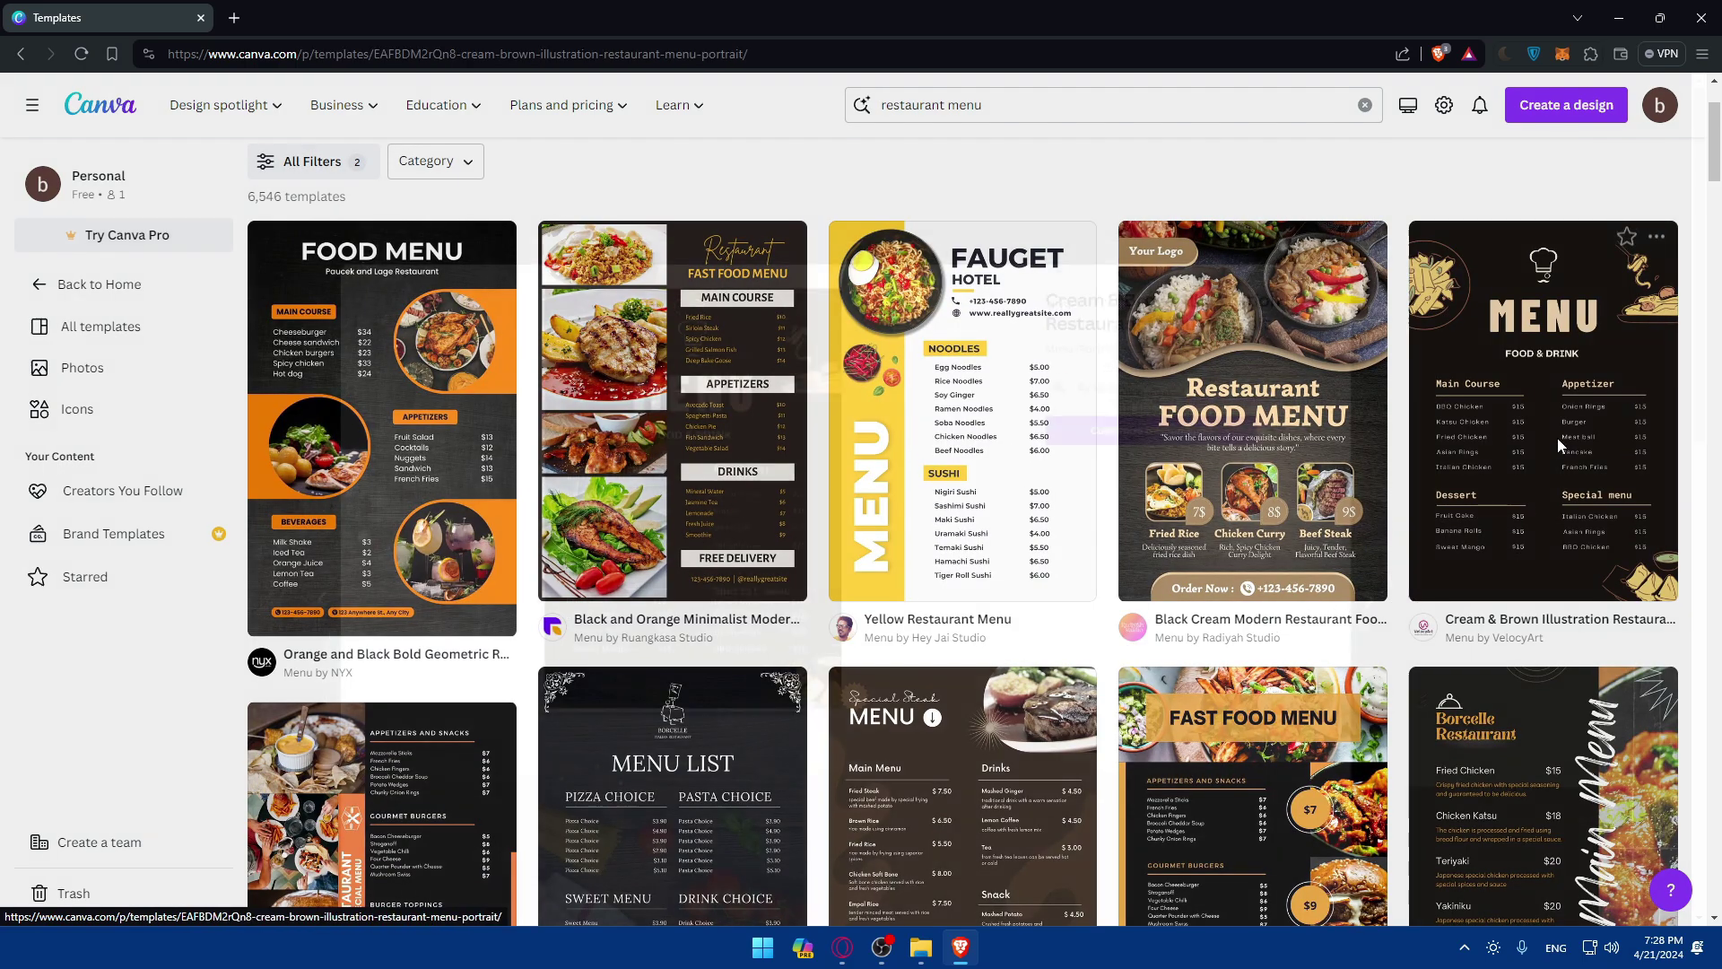
{"action": "left_click", "coordinate": [1557, 438]}
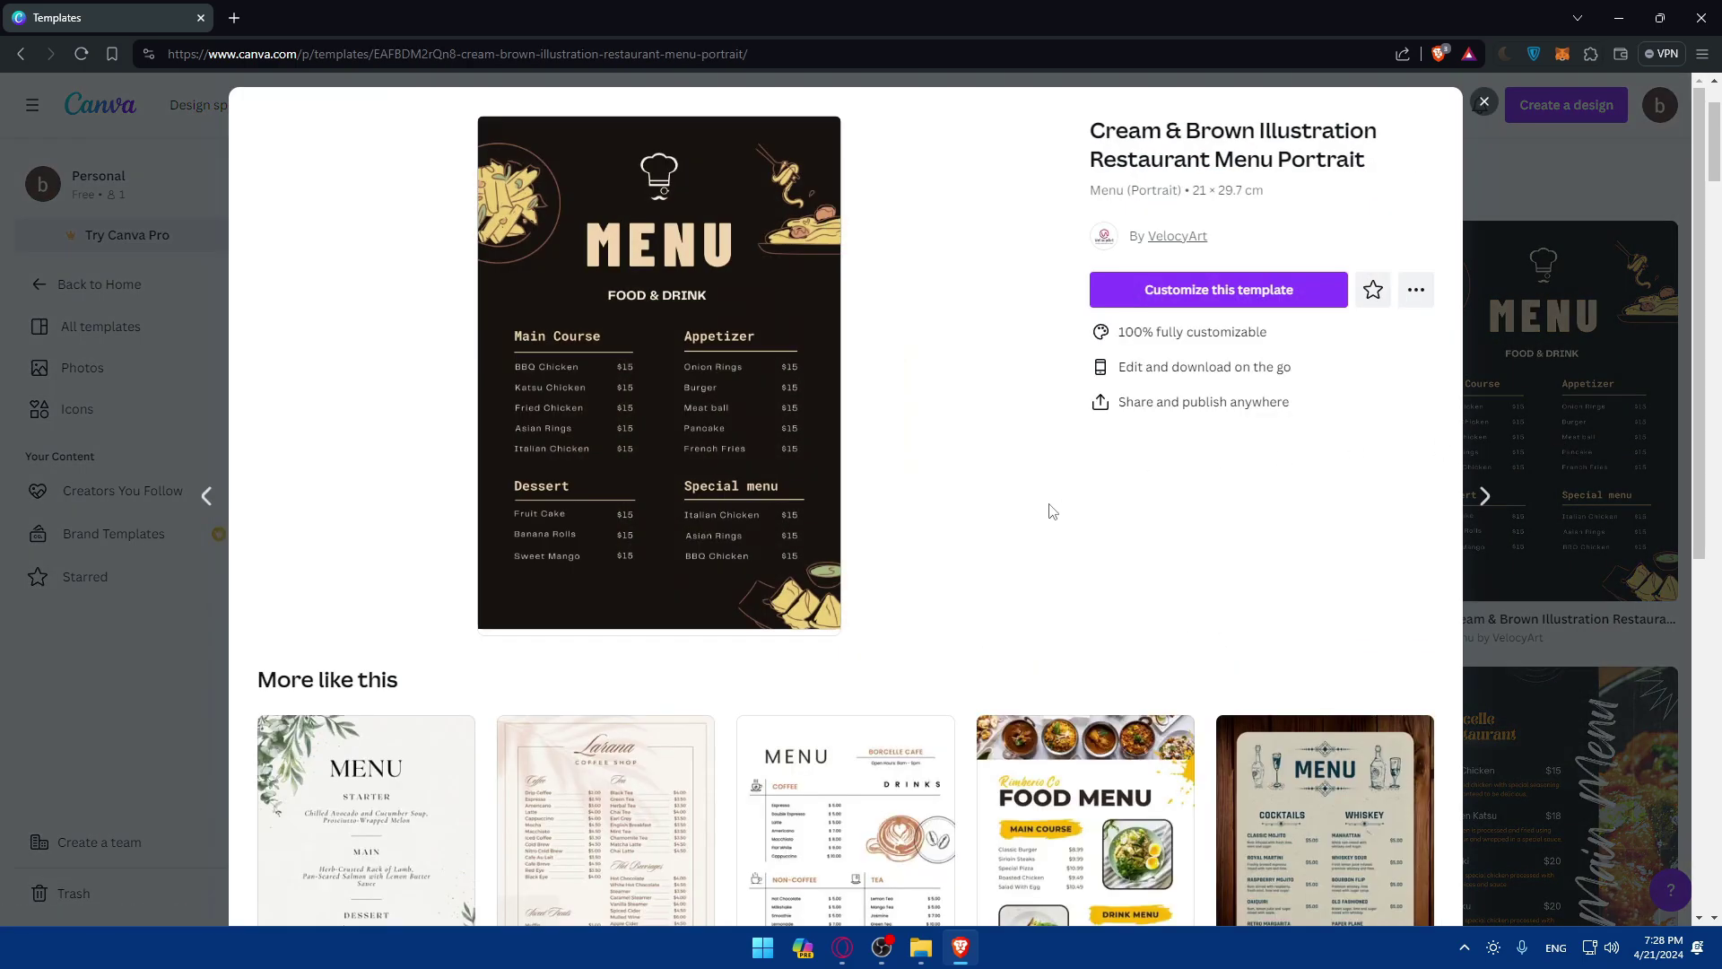
Open the menu template in the editor, try full-screen and Grid view, then return to page view
{"action": "left_click", "coordinate": [1198, 307]}
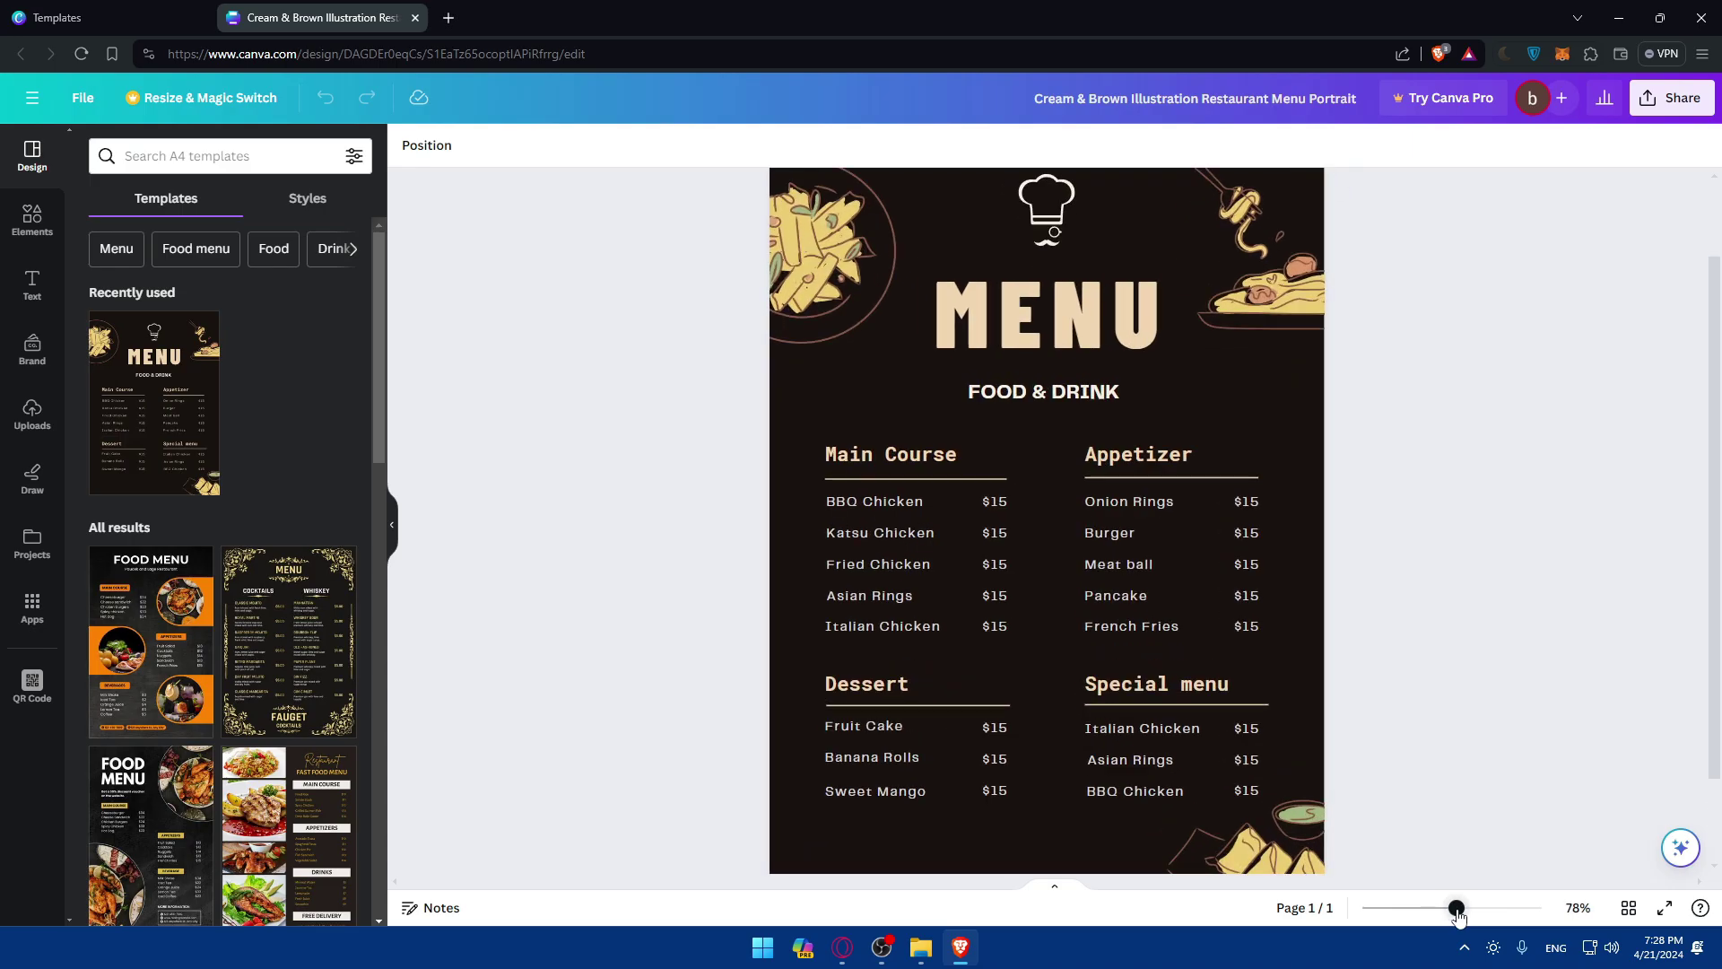
{"action": "left_click", "coordinate": [1664, 908]}
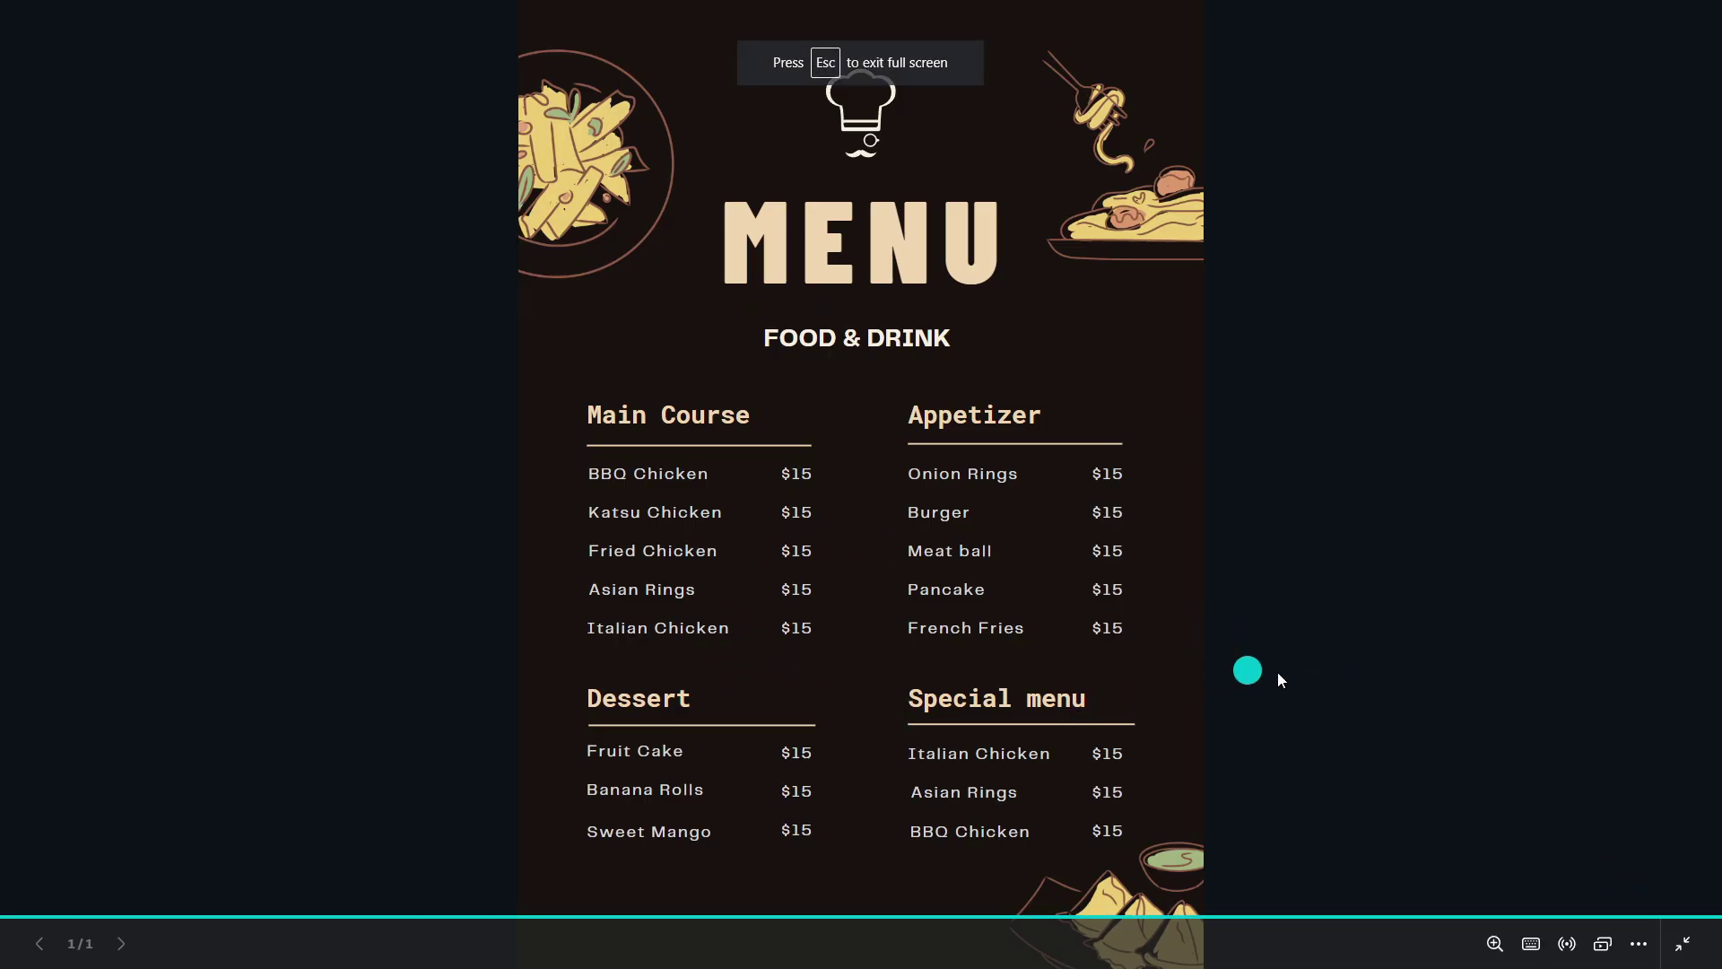
{"action": "key", "text": "Escape"}
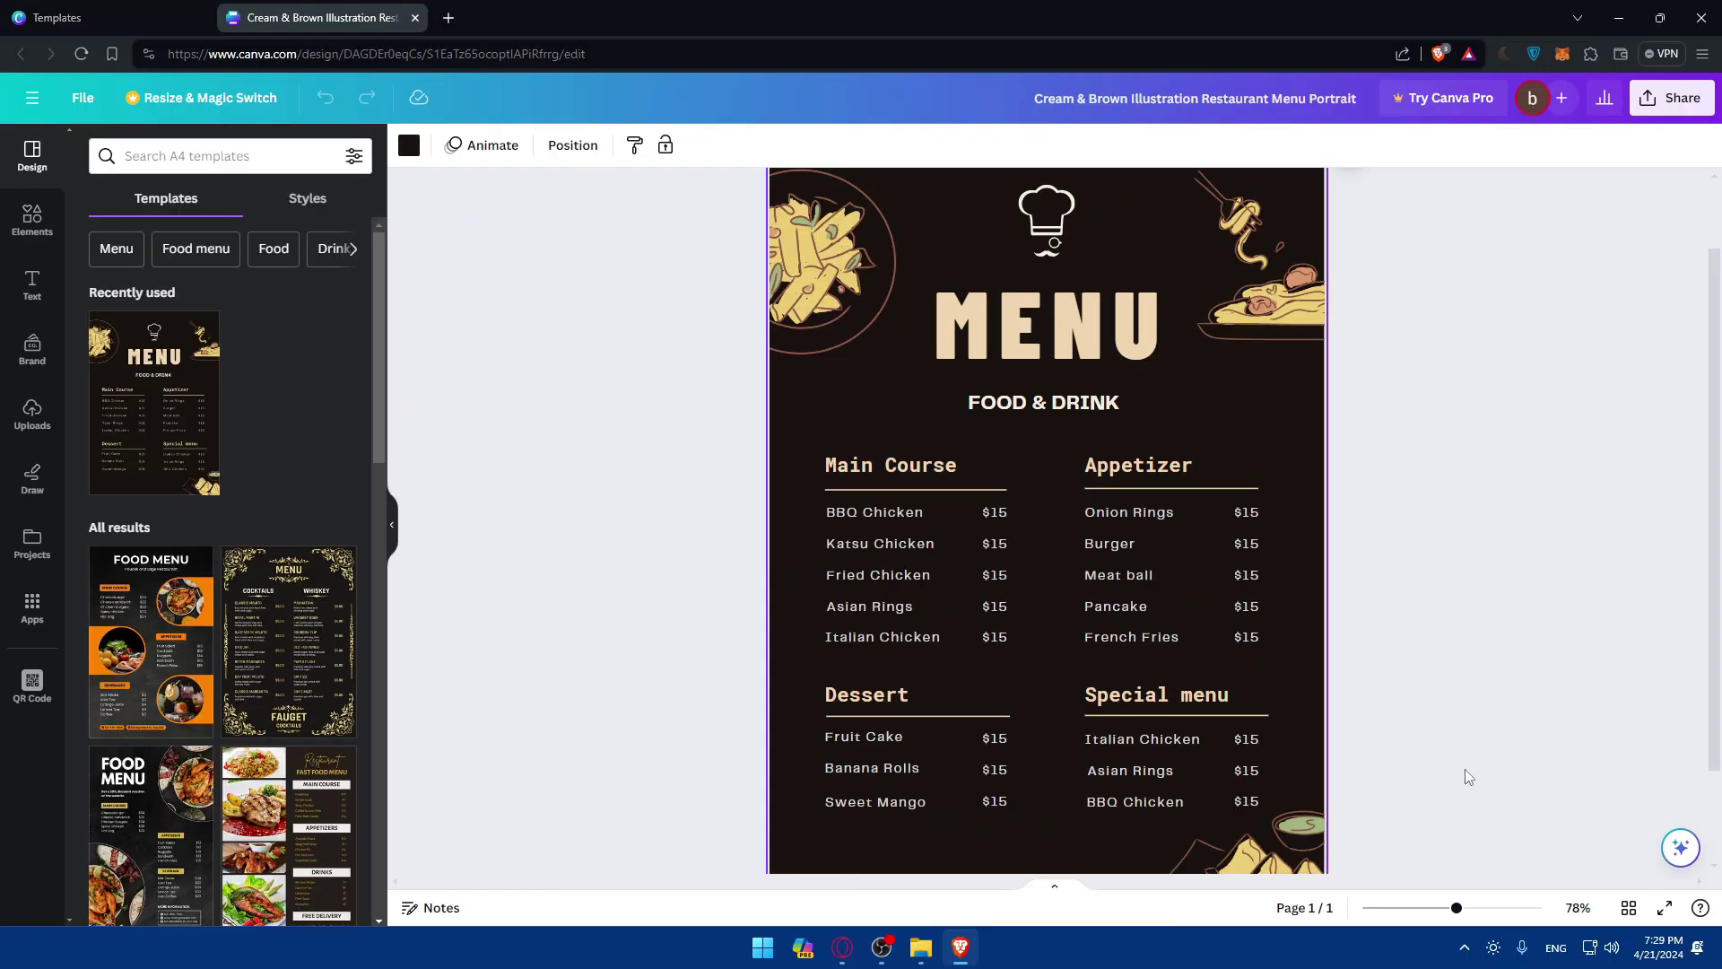
{"action": "left_click", "coordinate": [1631, 909]}
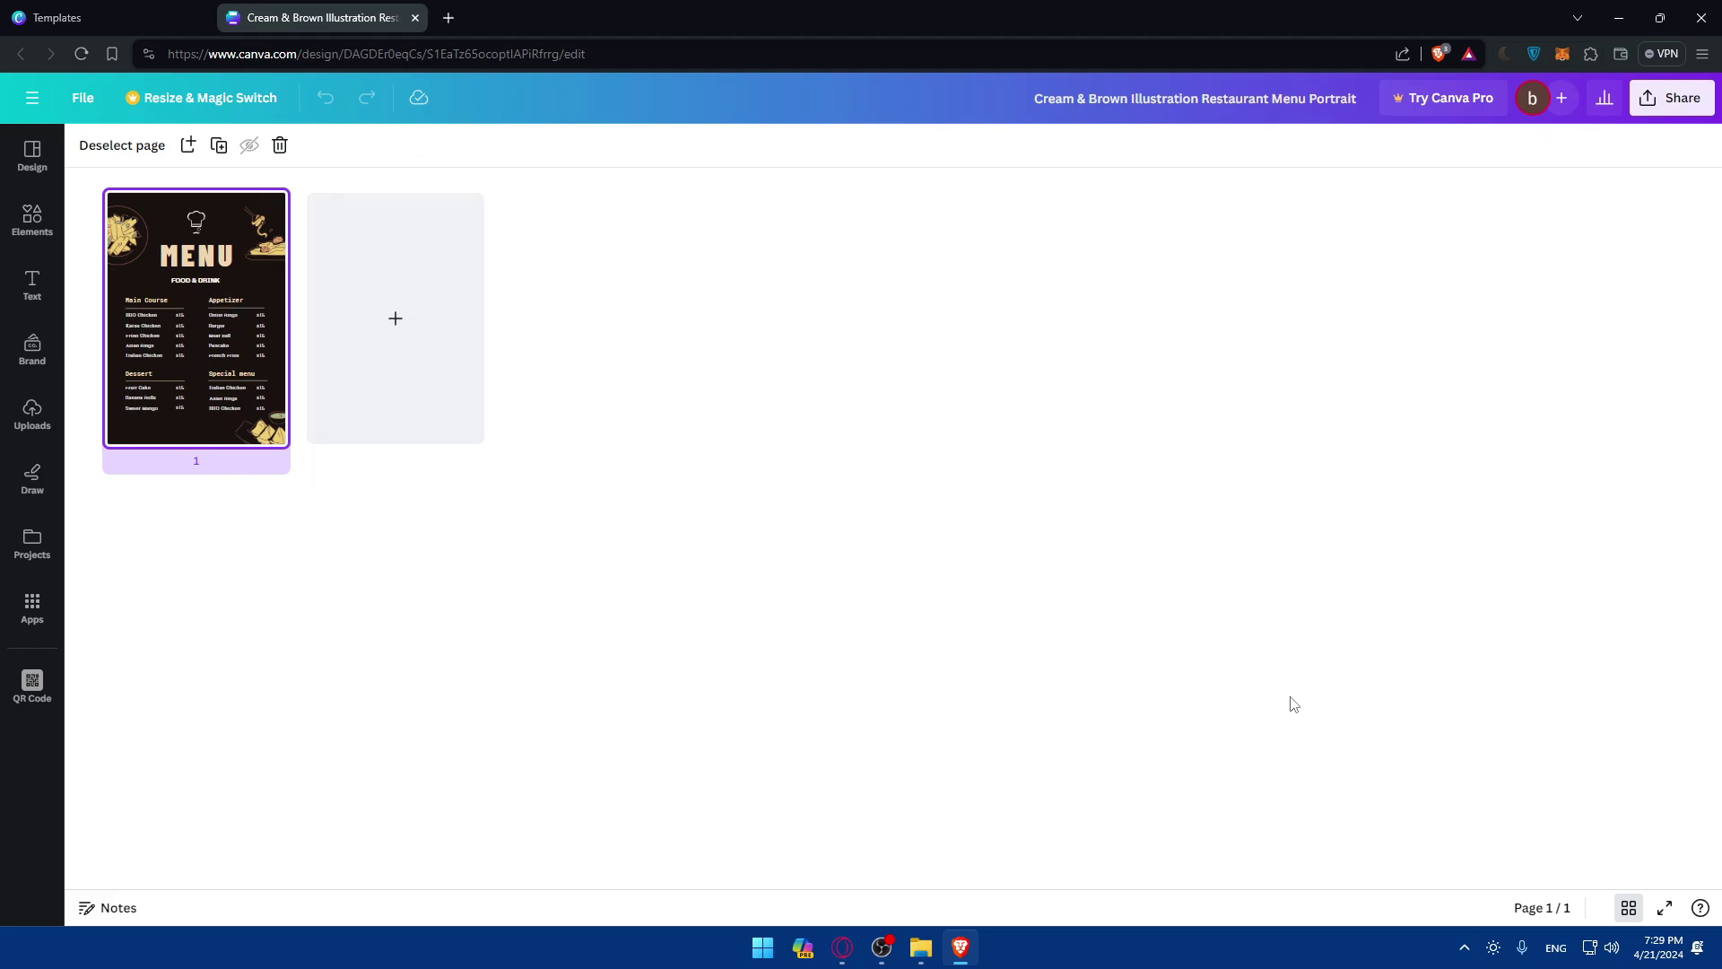
{"action": "left_click", "coordinate": [1633, 916]}
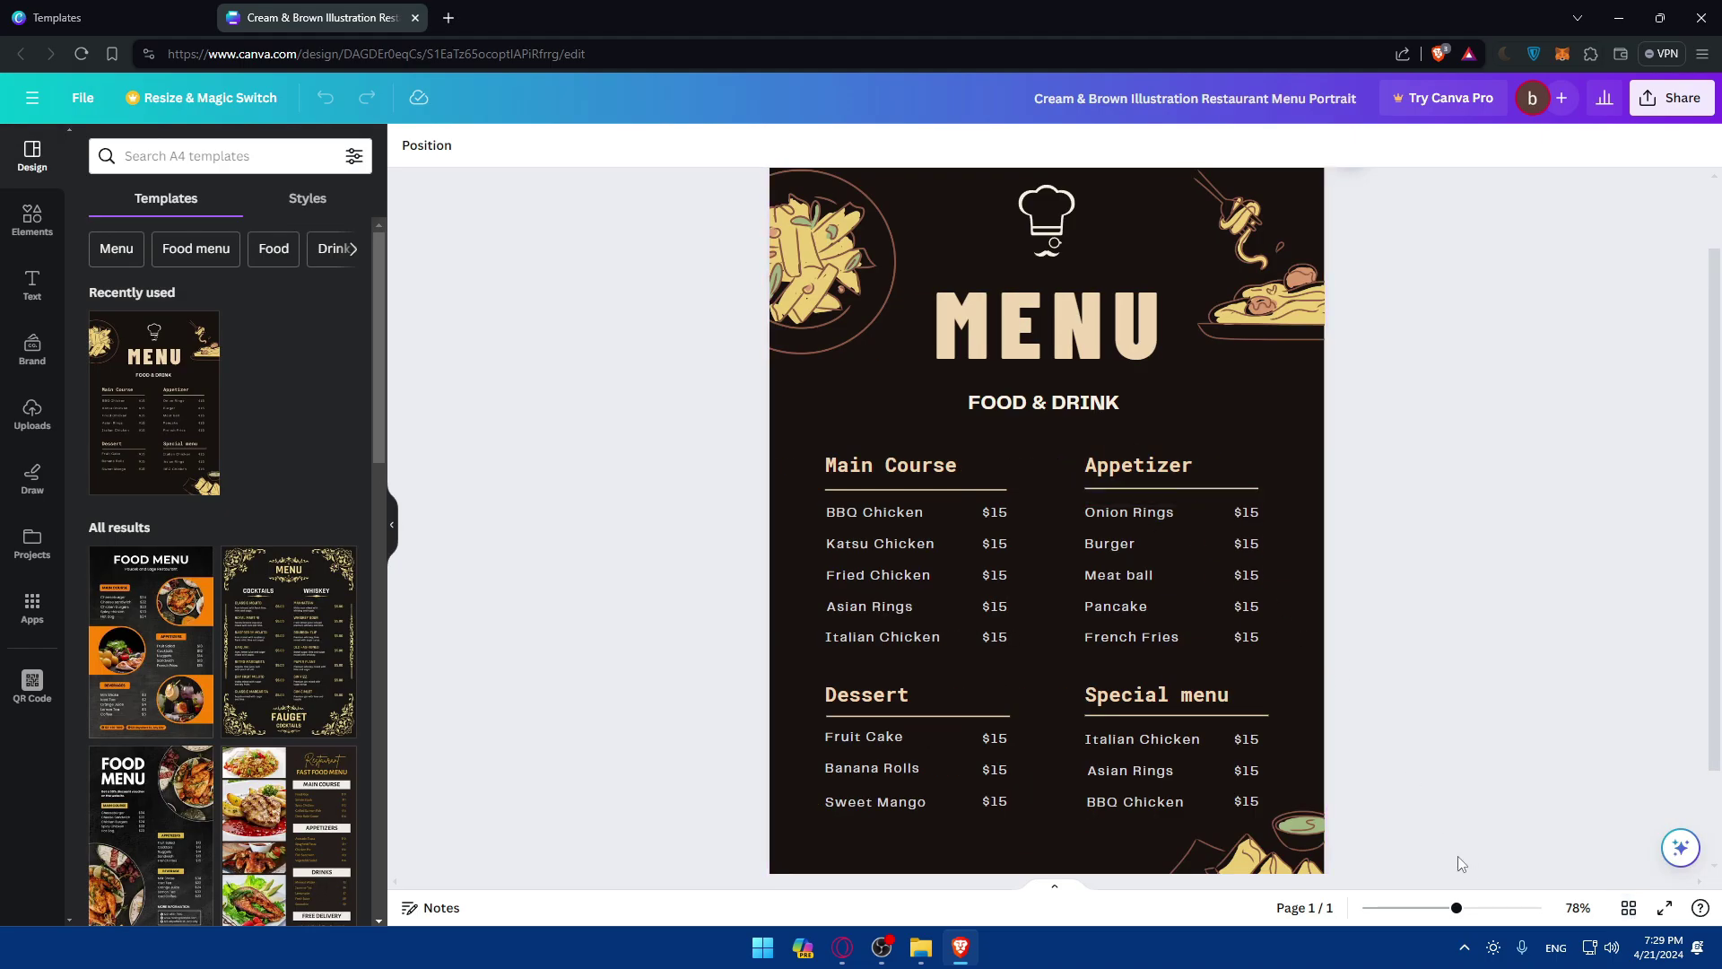
{"action": "left_click_drag", "start_coordinate": [1453, 908], "coordinate": [1480, 908]}
{"action": "scroll", "coordinate": [1256, 682], "scroll_direction": "up", "scroll_amount": 3}
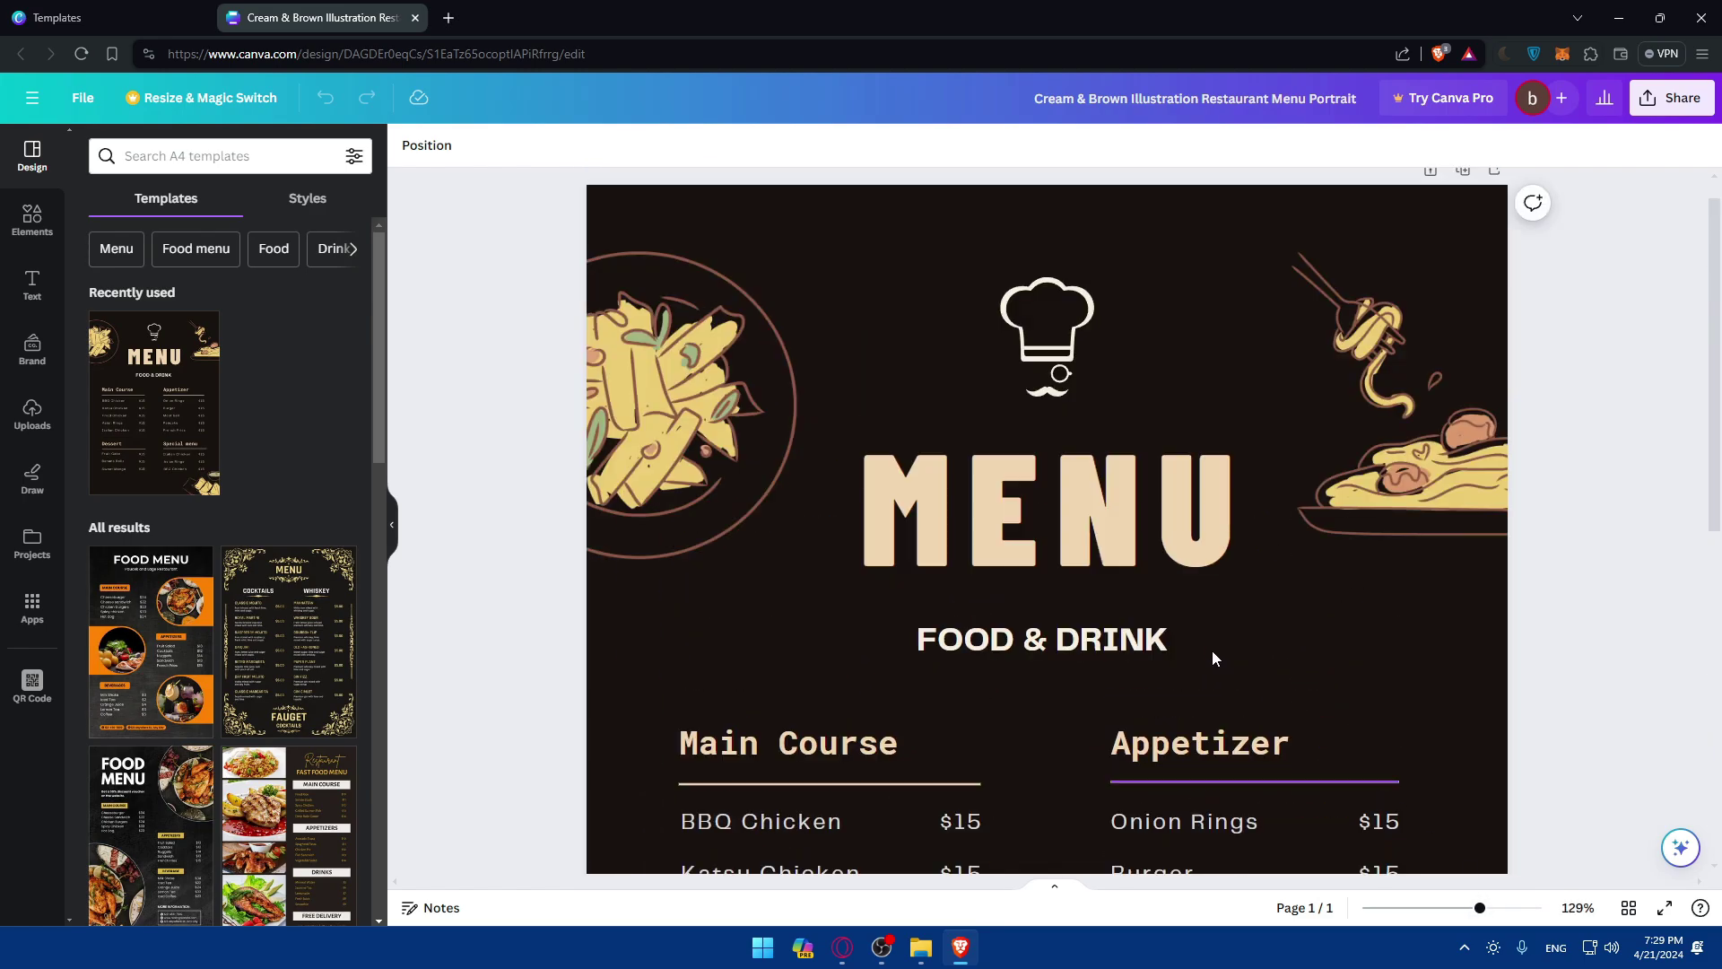
{"action": "left_click", "coordinate": [1094, 481]}
{"action": "left_click", "coordinate": [1057, 316]}
{"action": "left_click", "coordinate": [780, 386]}
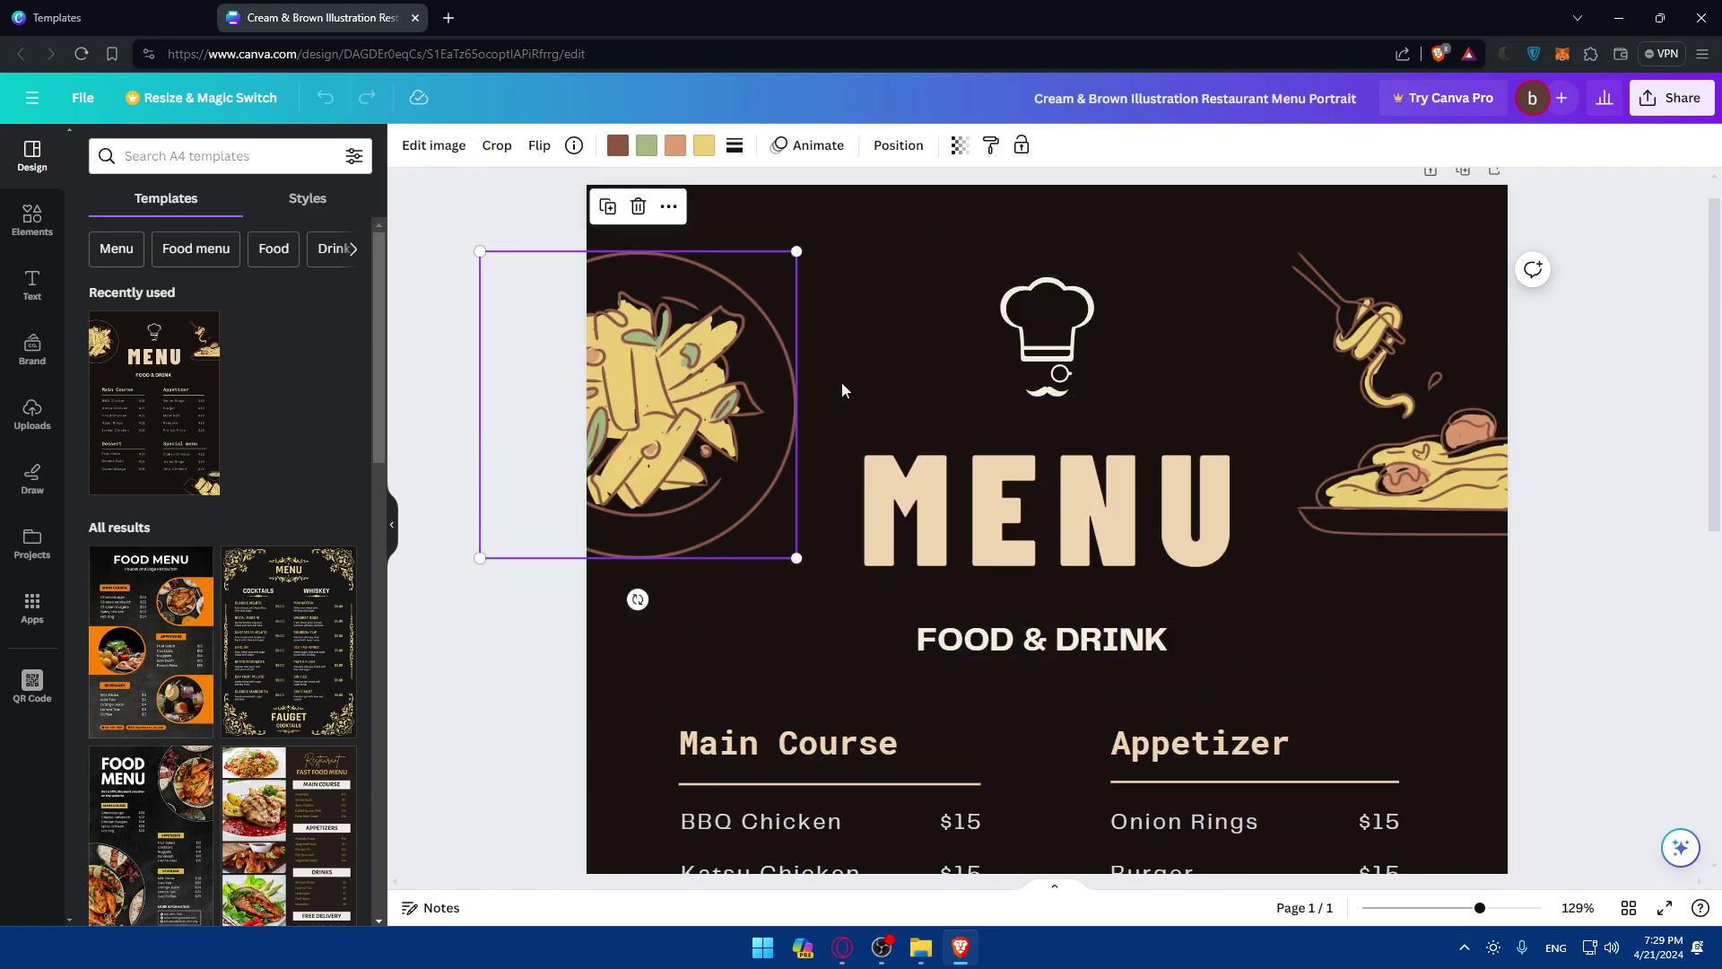
{"action": "left_click", "coordinate": [1384, 405]}
{"action": "scroll", "coordinate": [1284, 449], "scroll_direction": "down", "scroll_amount": 5}
{"action": "scroll", "coordinate": [1401, 324], "scroll_direction": "up", "scroll_amount": 3}
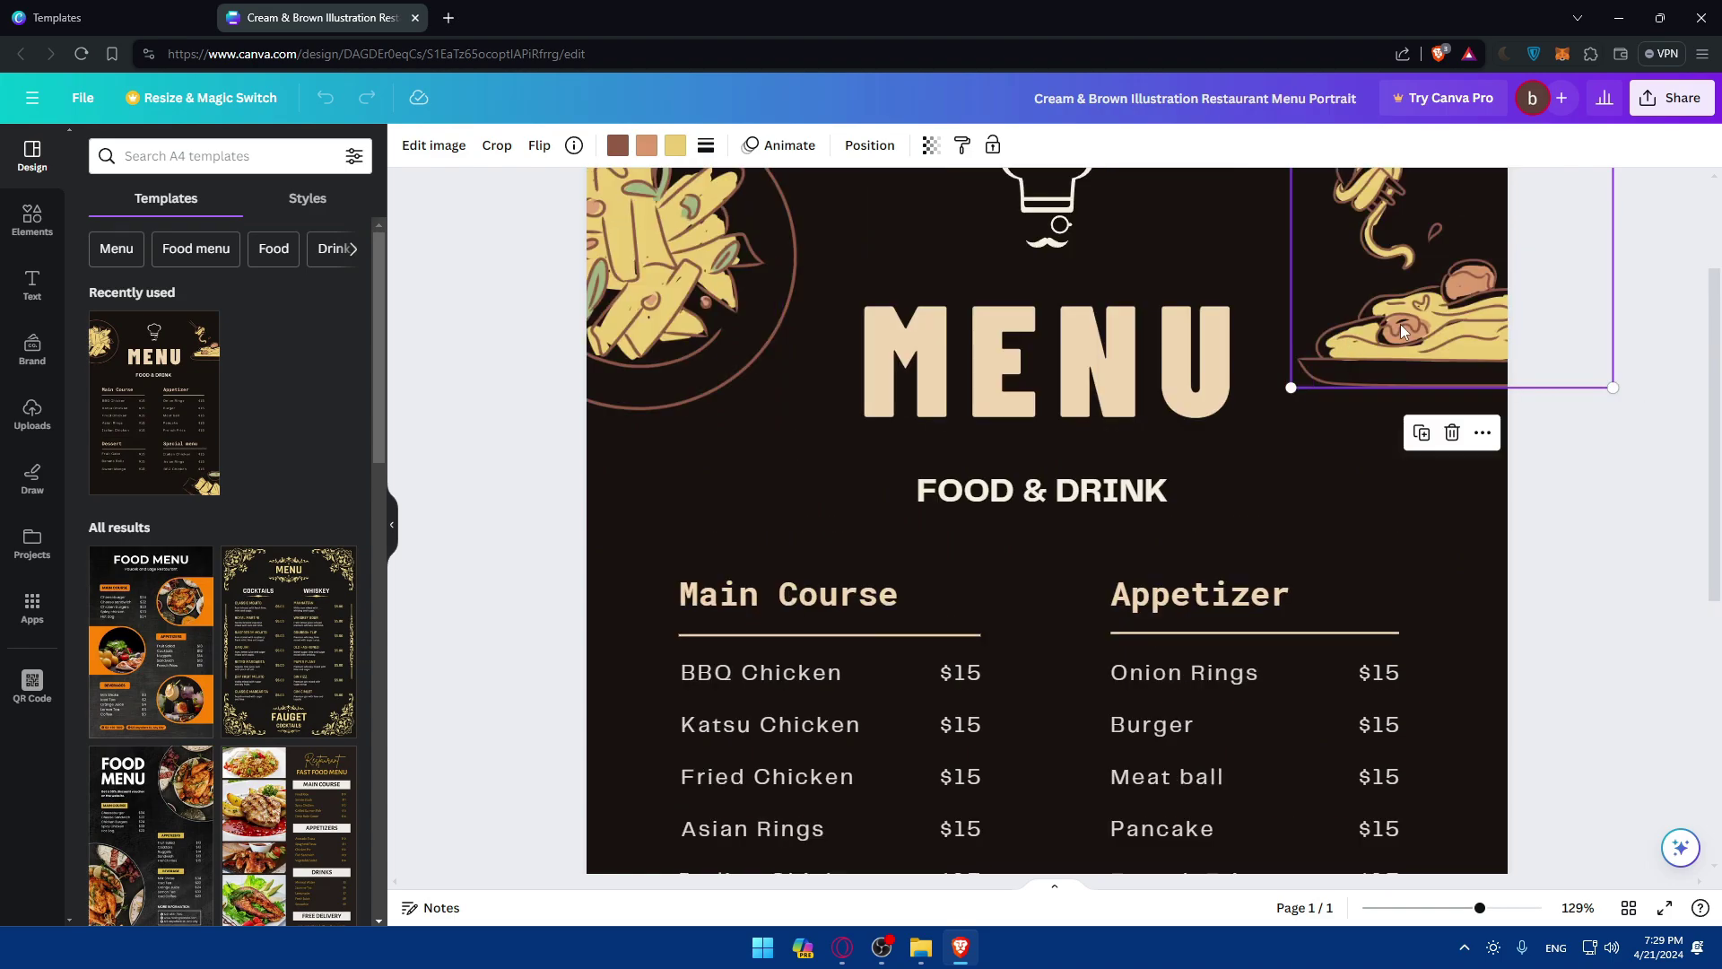
{"action": "key", "text": "shift+Left"}
{"action": "key", "text": "shift+Left"}
{"action": "key", "text": "shift+Left"}
{"action": "key", "text": "shift+Left"}
{"action": "key", "text": "shift+Left"}
{"action": "key", "text": "shift+Left"}
{"action": "key", "text": "shift+Left"}
{"action": "key", "text": "shift+Left"}
{"action": "key", "text": "shift+Left"}
{"action": "scroll", "coordinate": [1393, 351], "scroll_direction": "up", "scroll_amount": 2}
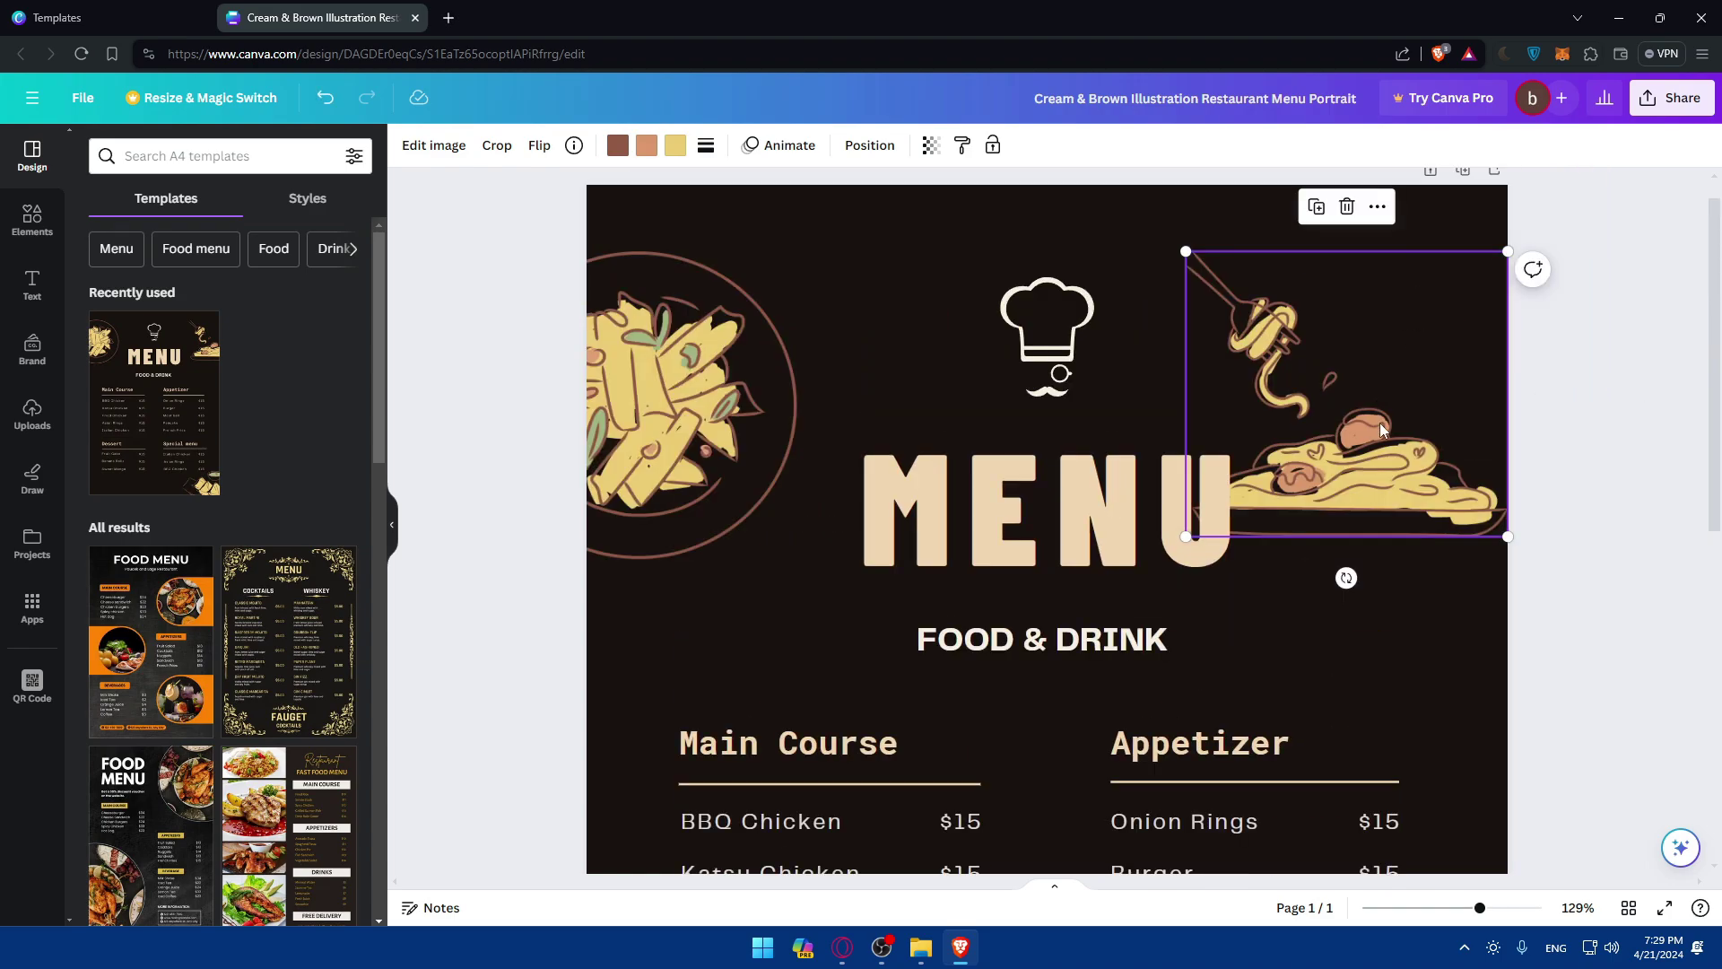
{"action": "key", "text": "ctrl+z"}
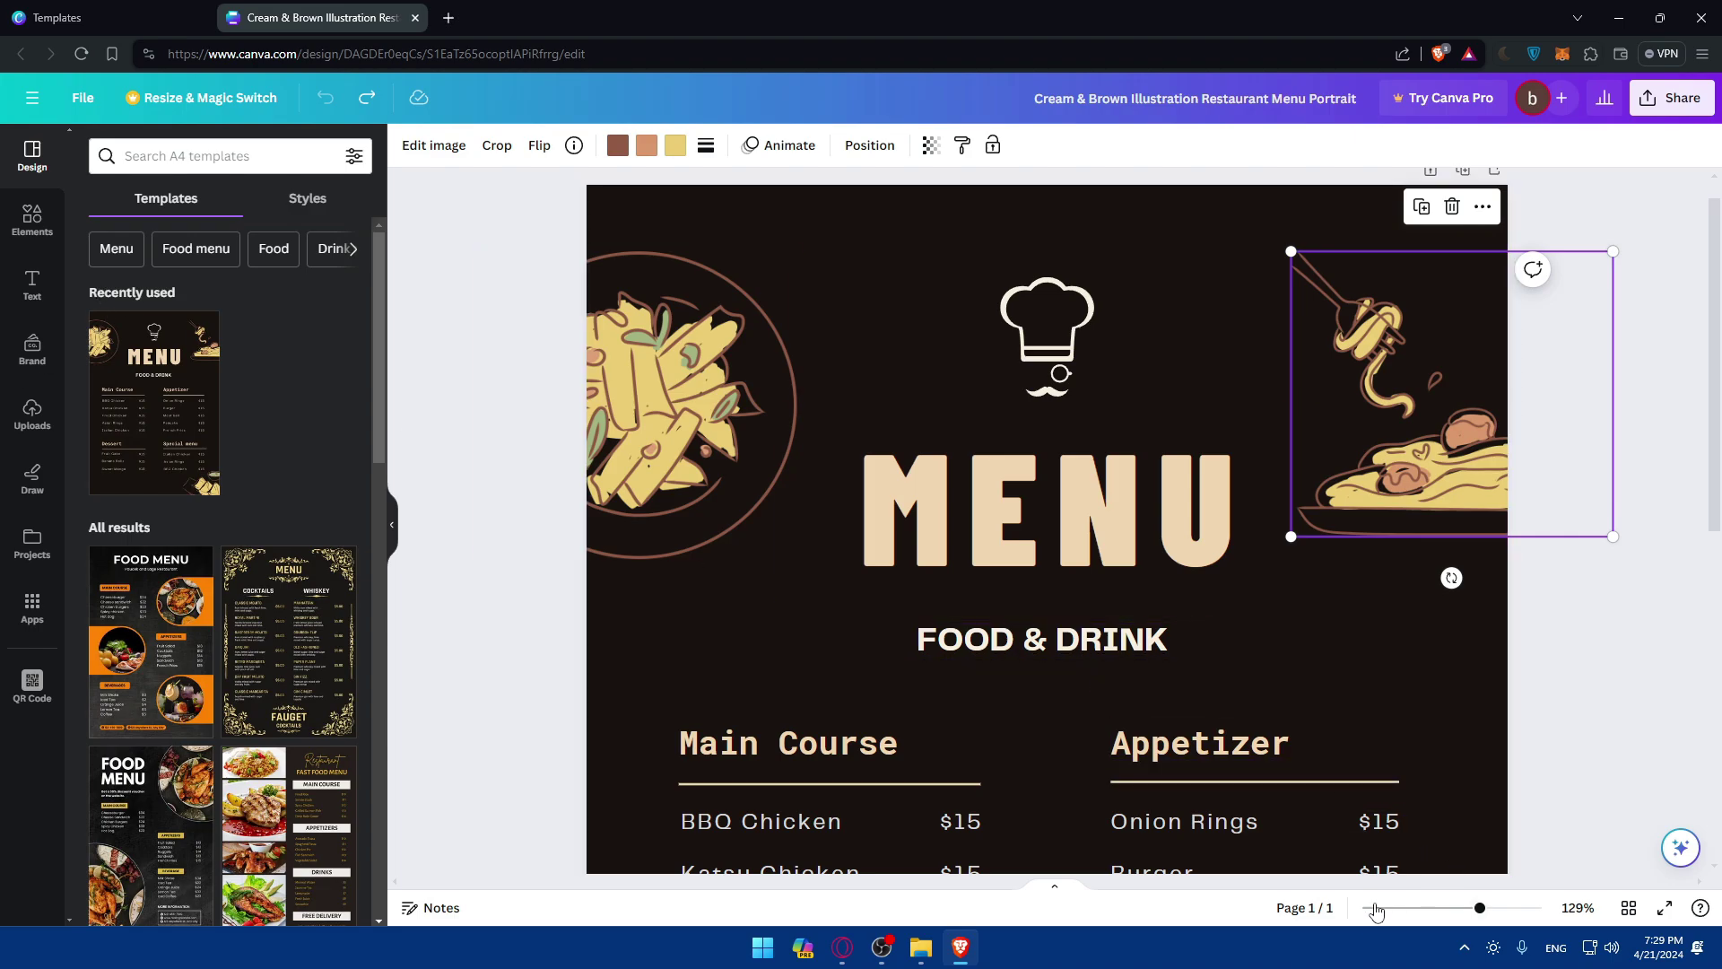
{"action": "left_click", "coordinate": [1448, 908]}
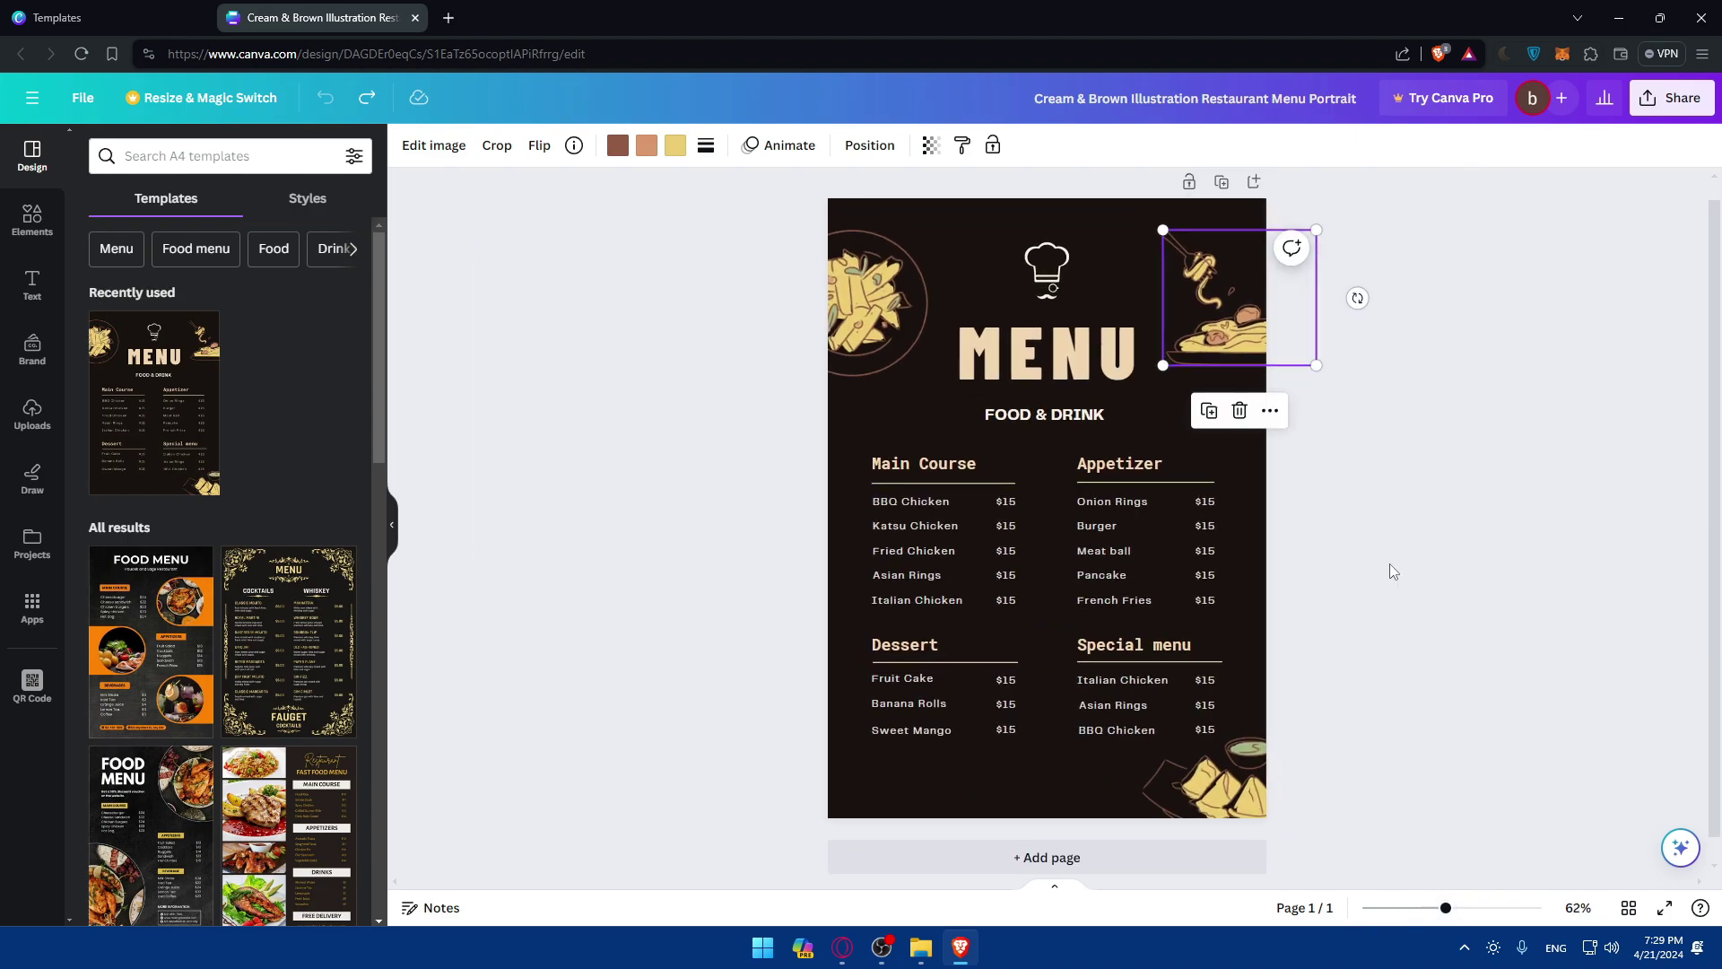
{"action": "left_click", "coordinate": [752, 594]}
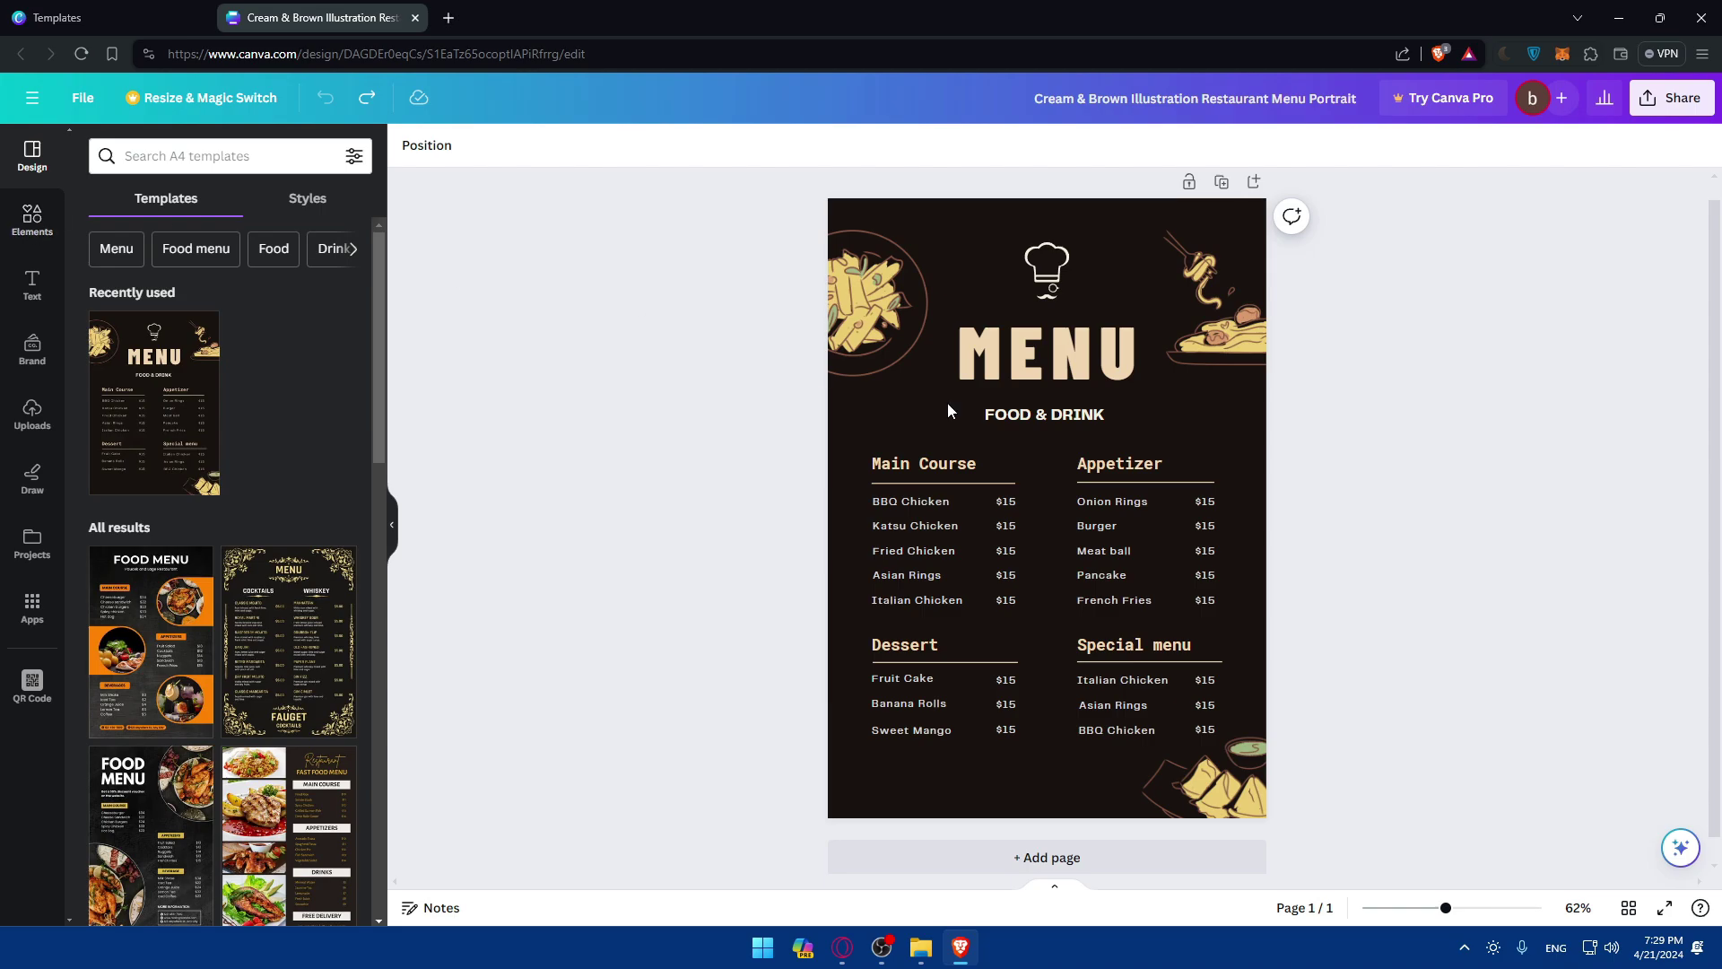
Look through the Elements, Text, Brand and Uploads panels, then bring up the Draw pens
{"action": "left_click", "coordinate": [30, 244]}
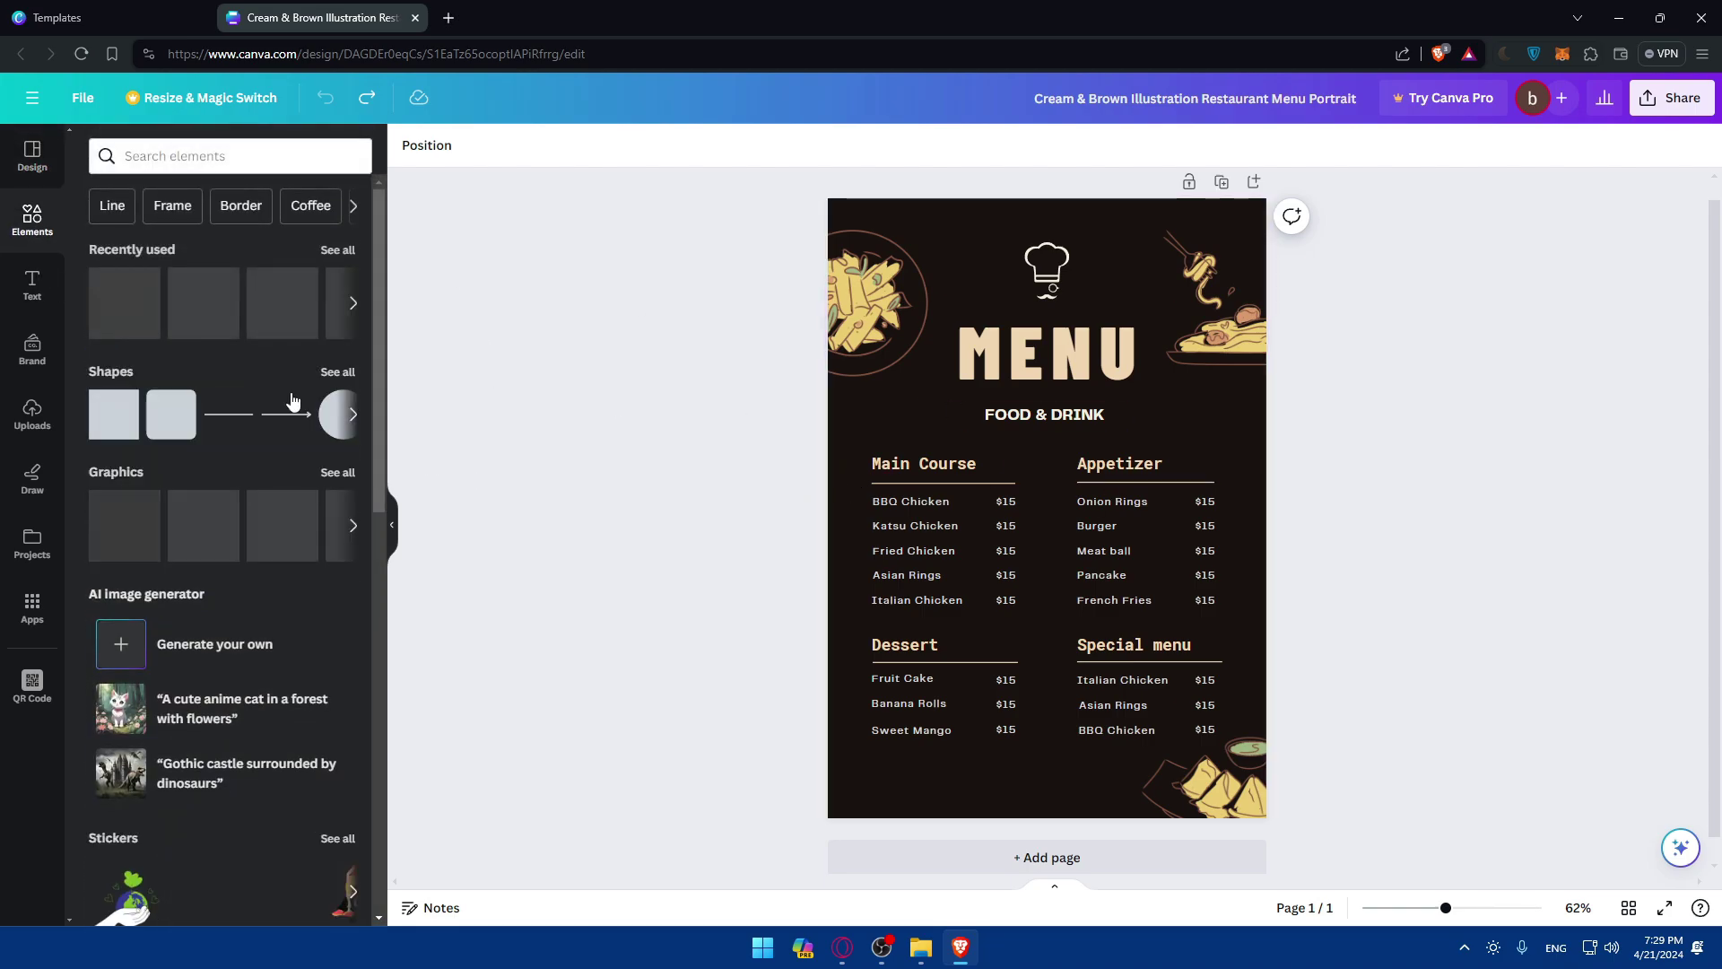
{"action": "left_click", "coordinate": [31, 286]}
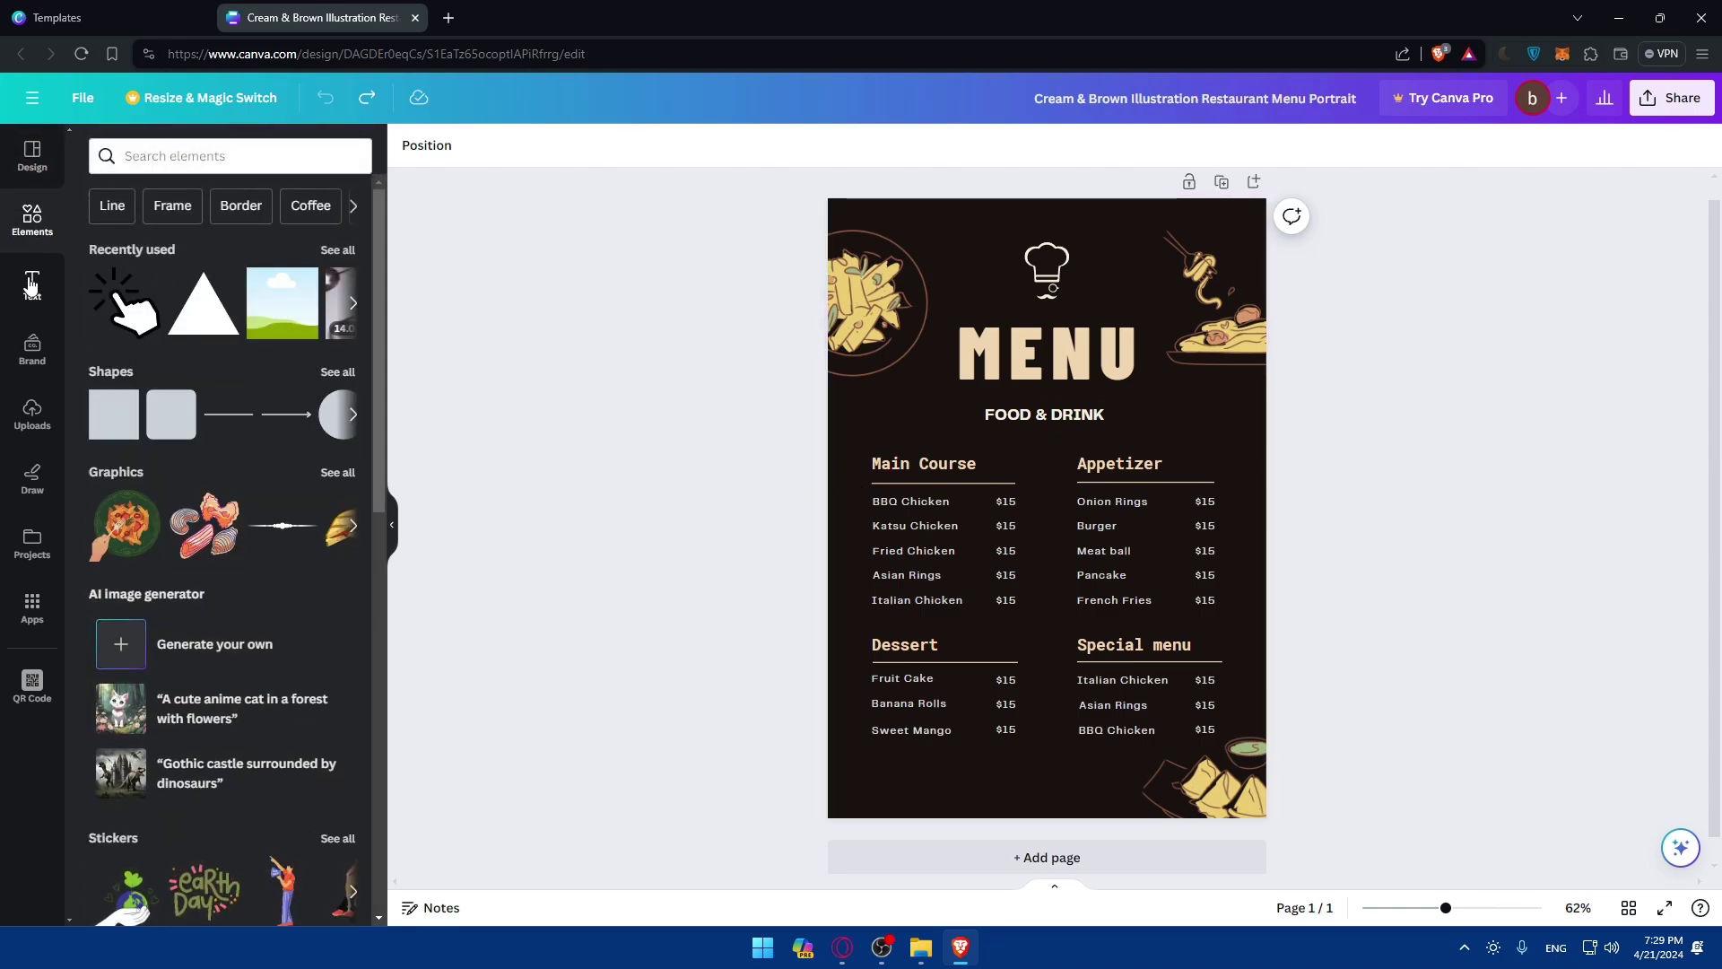
{"action": "left_click", "coordinate": [32, 350]}
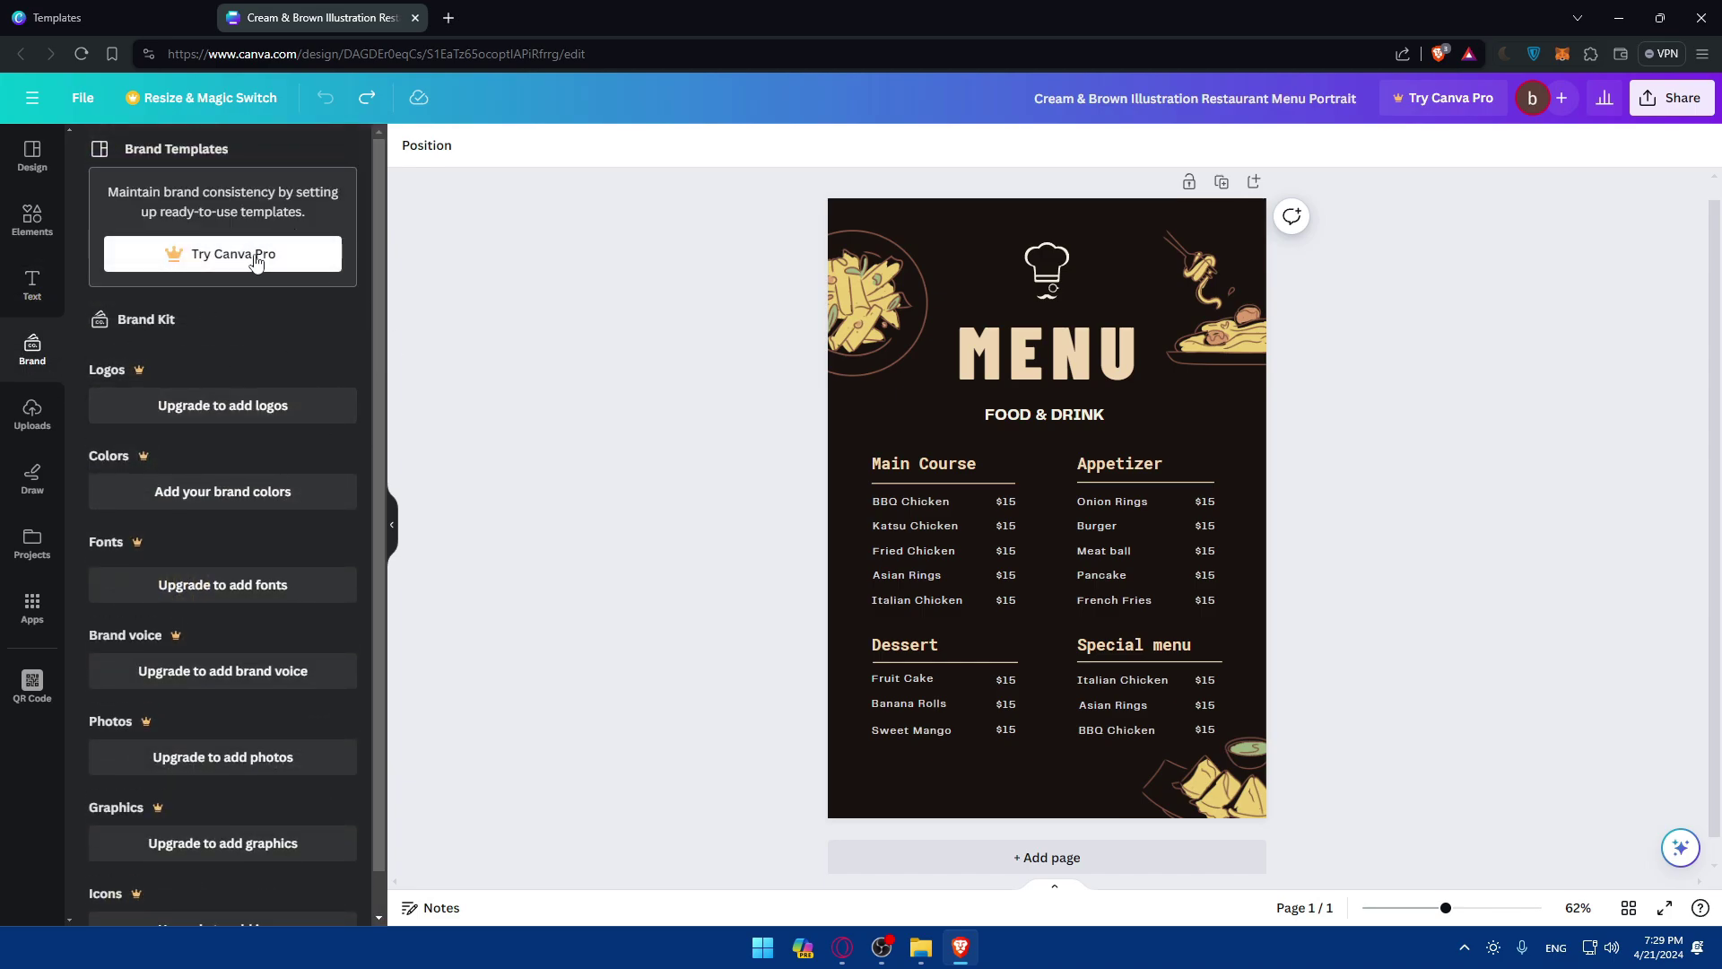
{"action": "left_click", "coordinate": [32, 408]}
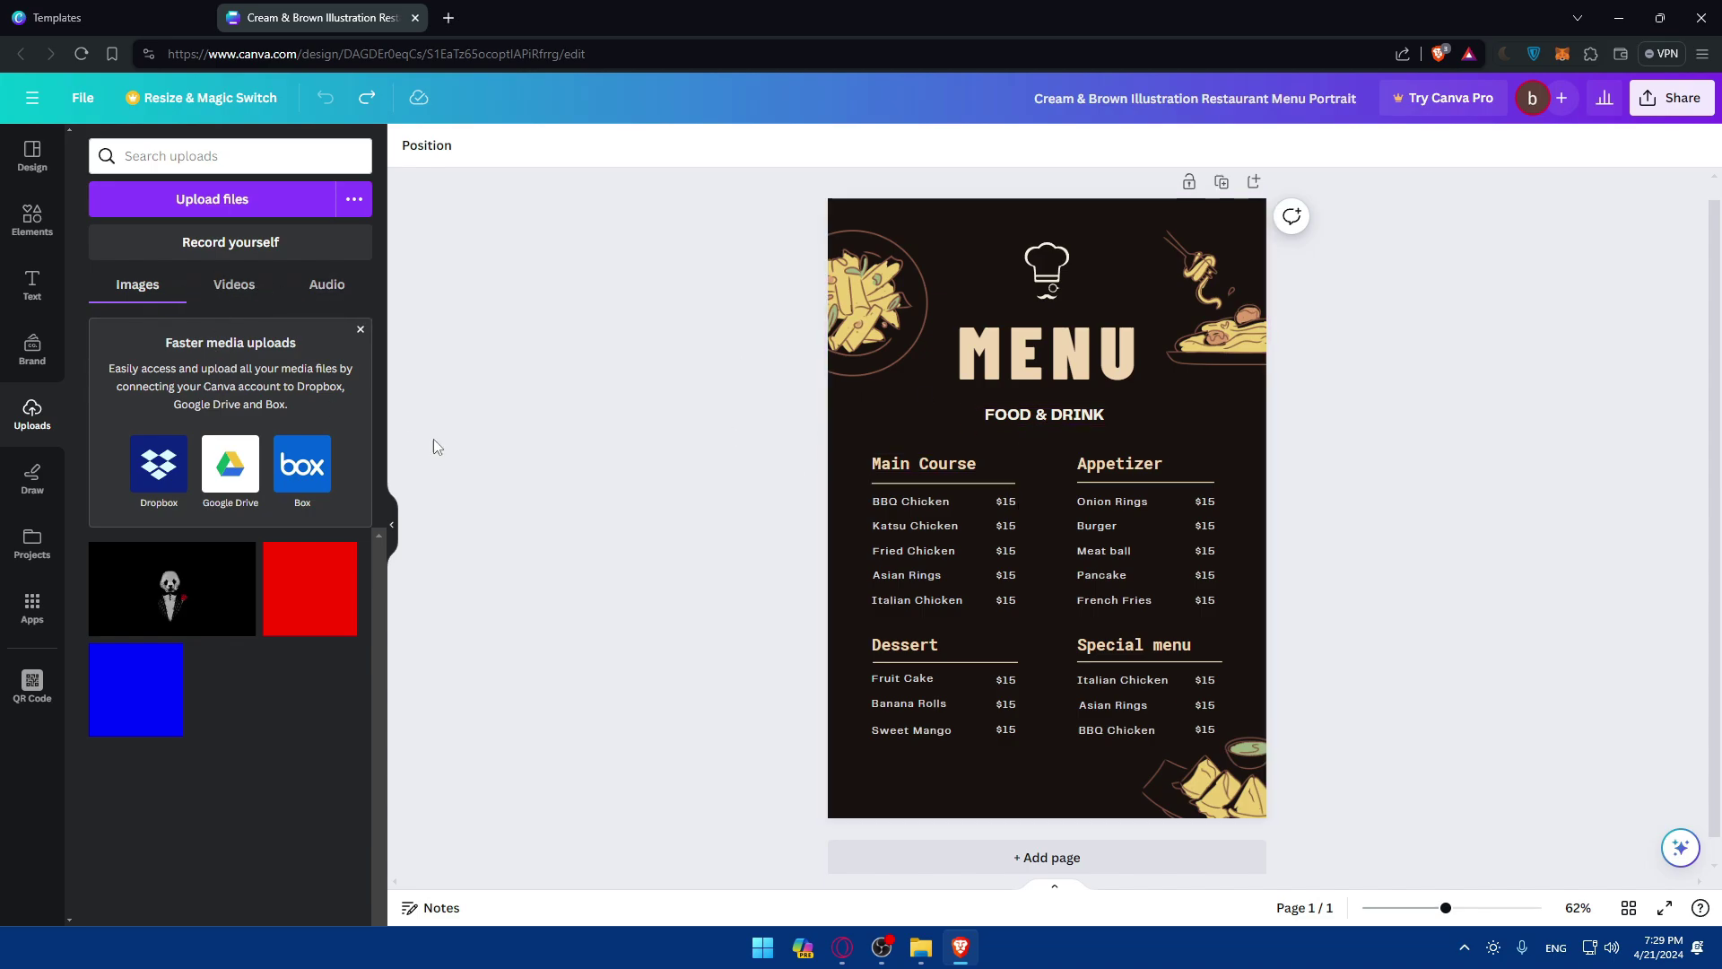
{"action": "left_click", "coordinate": [32, 480]}
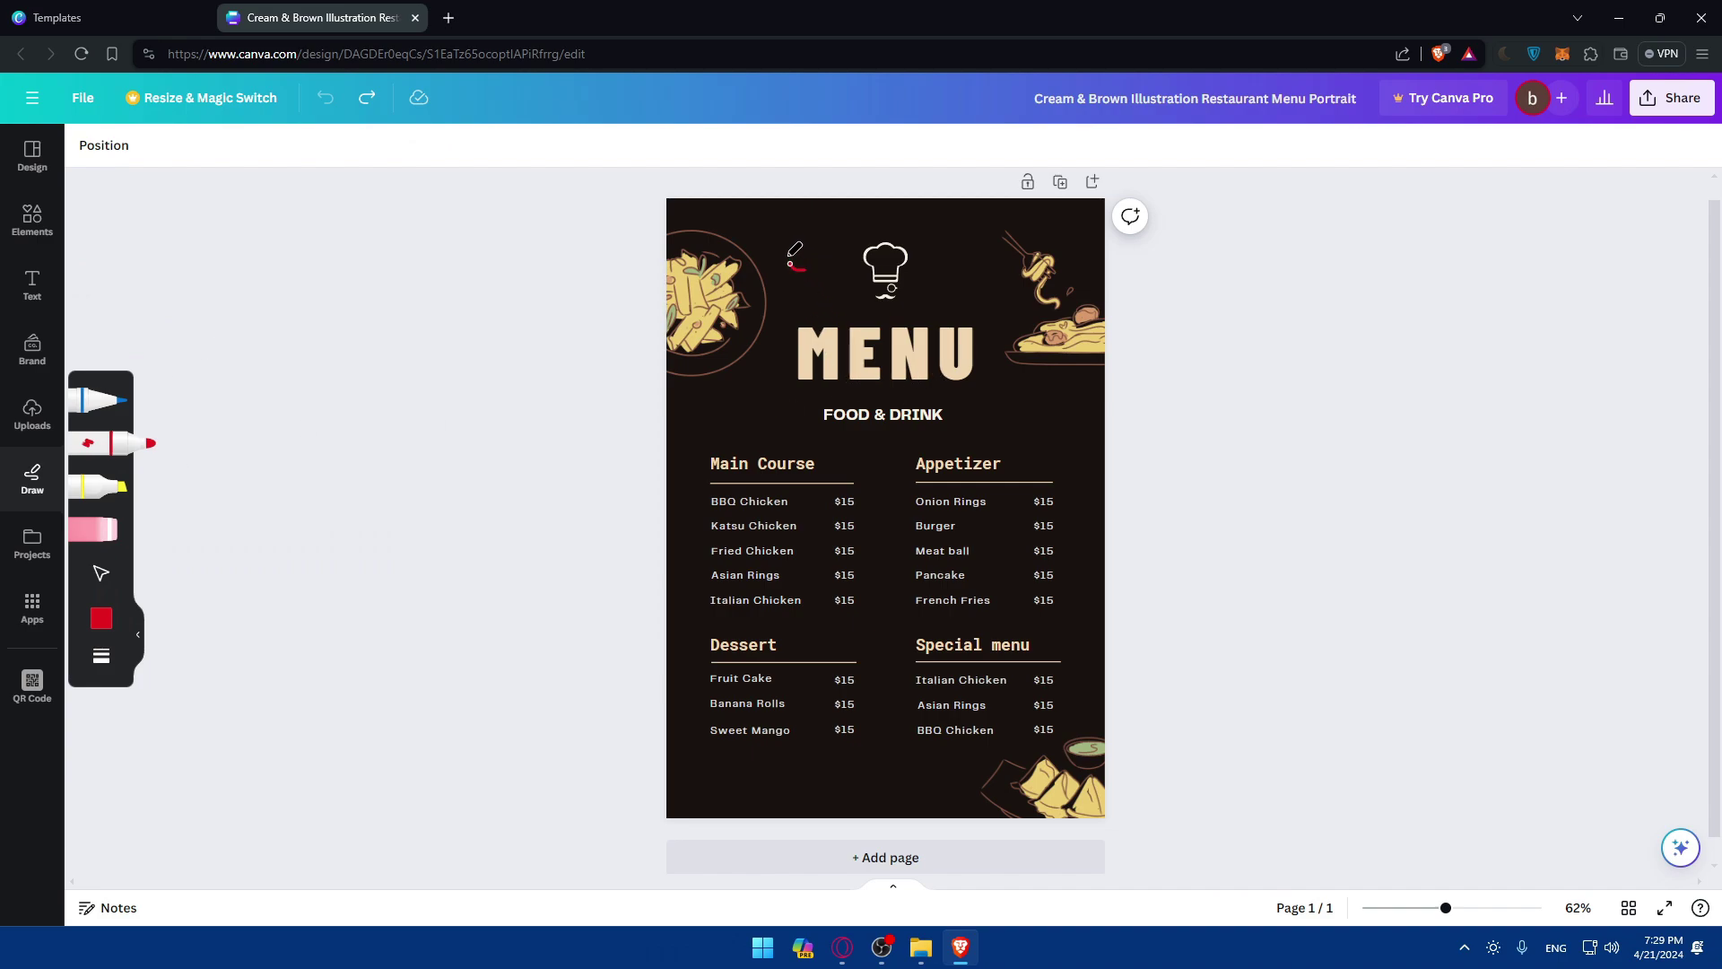
Try a red marker loop and yellow highlights on BBQ Chicken and Pancake, undoing each
{"action": "mouse_move", "coordinate": [791, 262]}
{"action": "left_mouse_down"}
{"action": "mouse_move", "coordinate": [832, 256]}
{"action": "mouse_move", "coordinate": [813, 244]}
{"action": "left_mouse_up"}
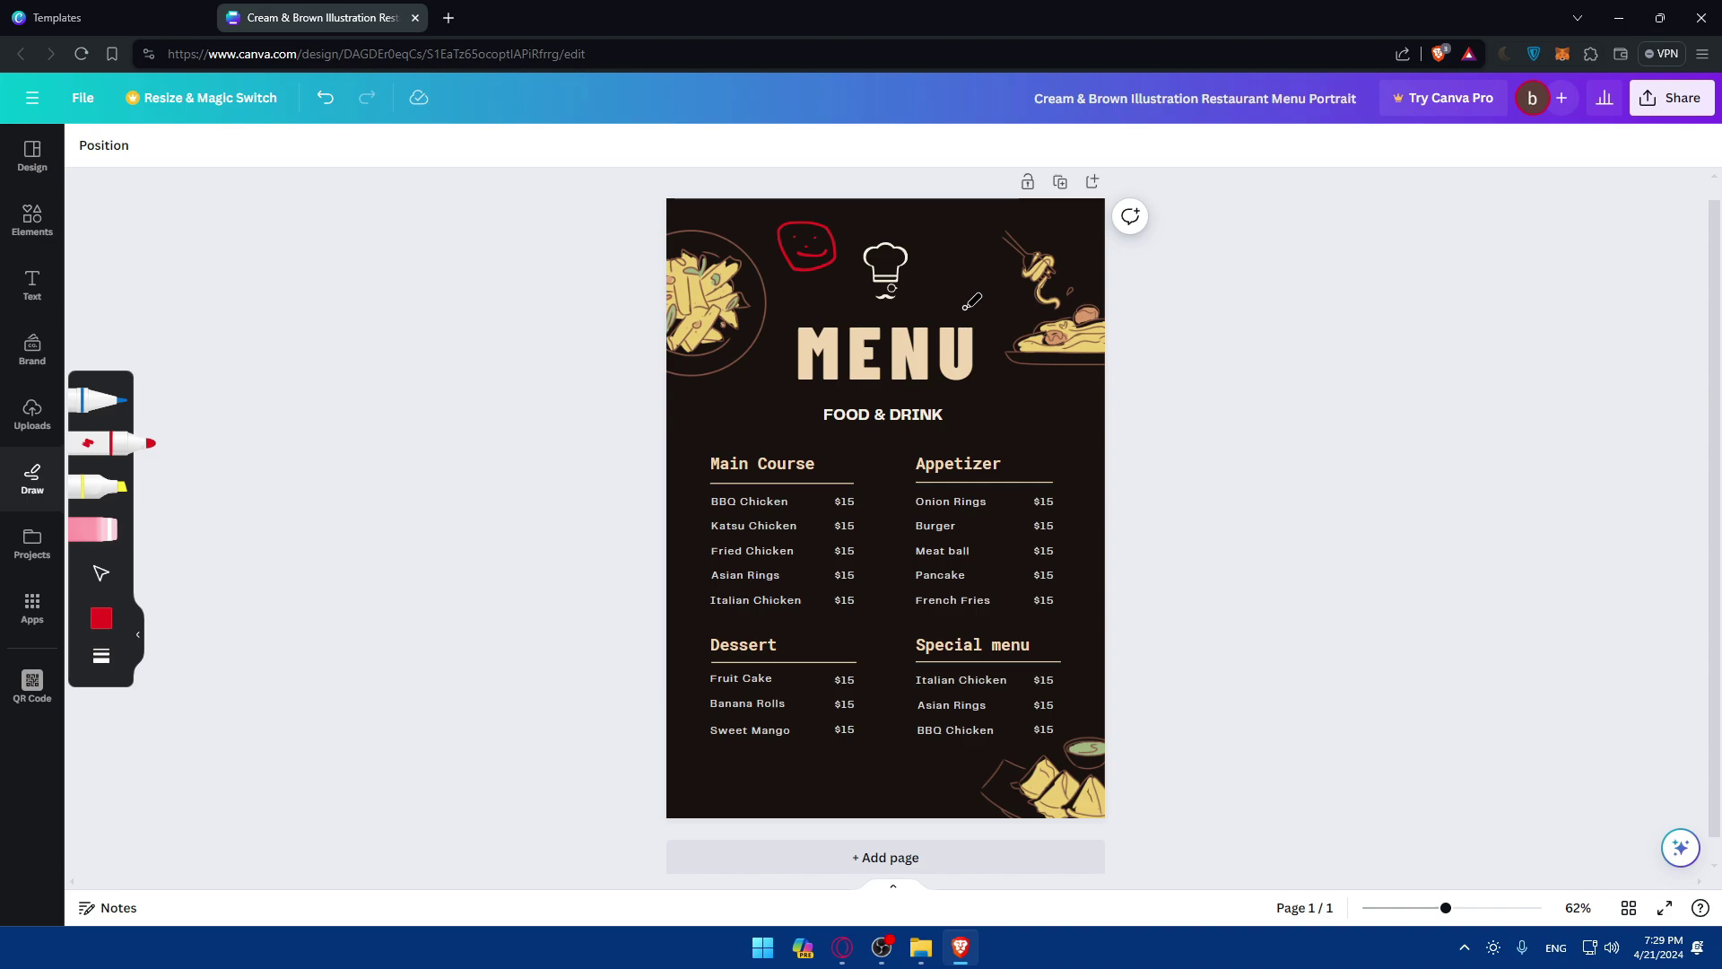
{"action": "key", "text": "ctrl+z"}
{"action": "key", "text": "ctrl+z"}
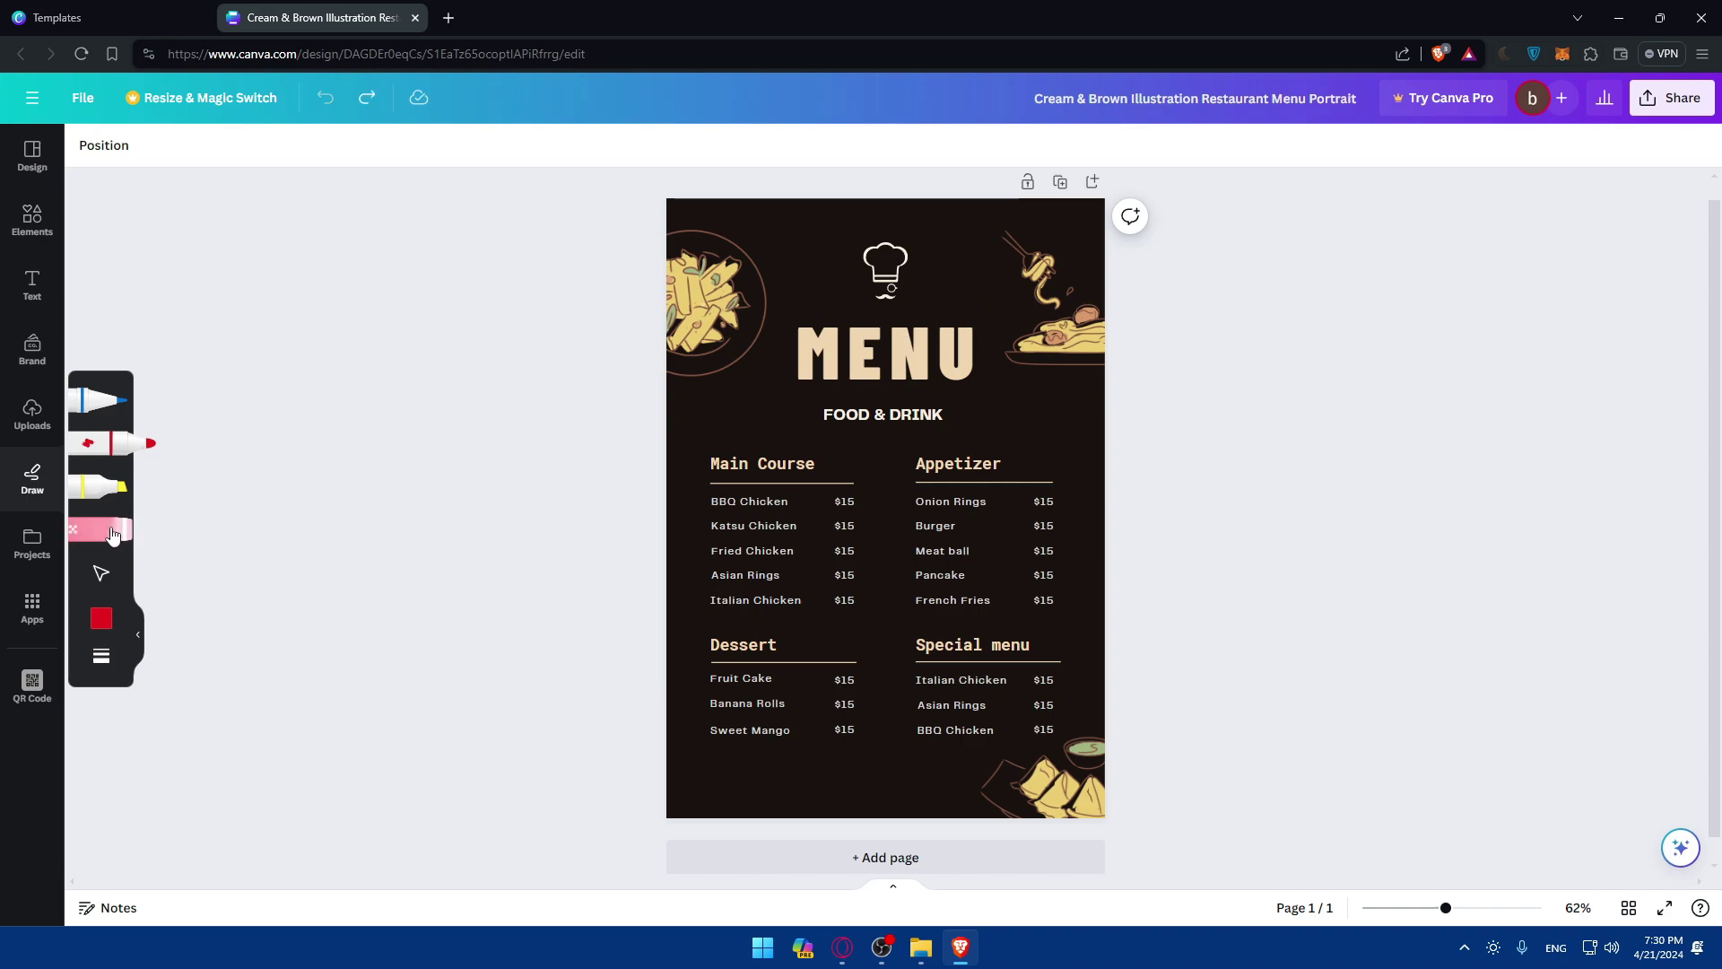
{"action": "left_click", "coordinate": [99, 486]}
{"action": "mouse_move", "coordinate": [712, 503]}
{"action": "left_mouse_down"}
{"action": "mouse_move", "coordinate": [790, 501]}
{"action": "mouse_move", "coordinate": [773, 531]}
{"action": "left_mouse_up"}
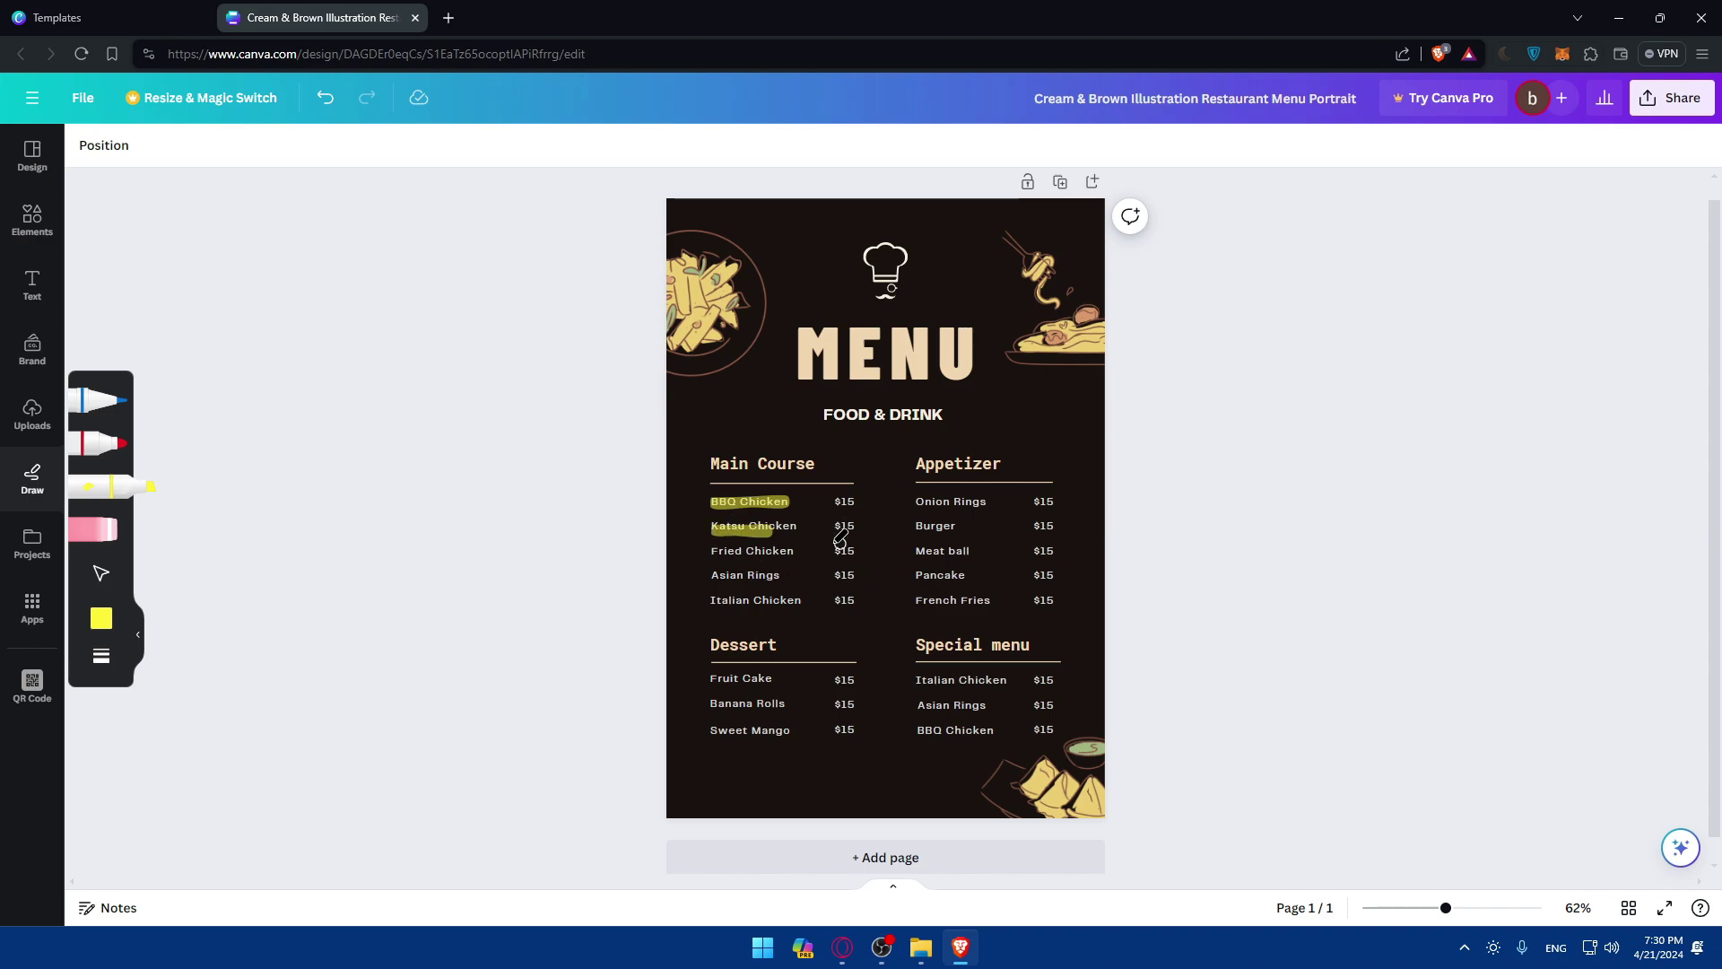
{"action": "key", "text": "ctrl+z"}
{"action": "left_click_drag", "start_coordinate": [917, 574], "coordinate": [1036, 574]}
{"action": "key", "text": "ctrl+z"}
Highlight Pancake, Fruit Cake and Asian Rings in yellow, undo, then show Design templates
{"action": "left_click_drag", "start_coordinate": [917, 572], "coordinate": [1056, 575]}
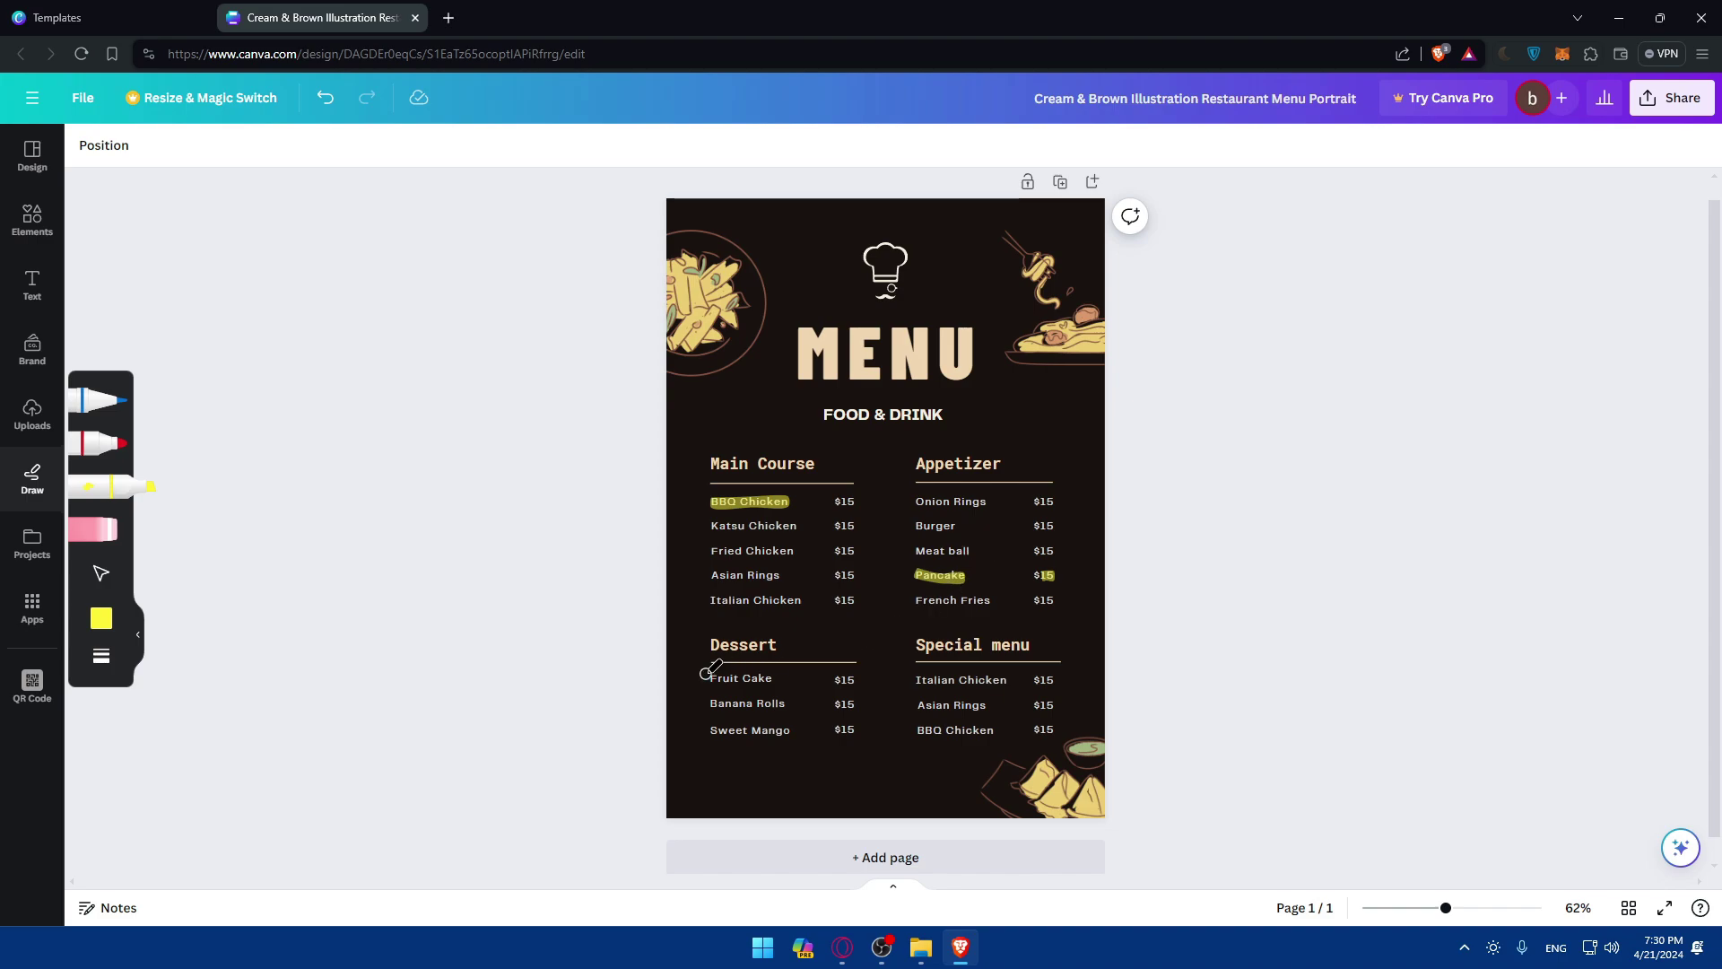
{"action": "mouse_move", "coordinate": [709, 673]}
{"action": "left_mouse_down"}
{"action": "mouse_move", "coordinate": [850, 673]}
{"action": "mouse_move", "coordinate": [725, 689]}
{"action": "mouse_move", "coordinate": [857, 679]}
{"action": "left_mouse_up"}
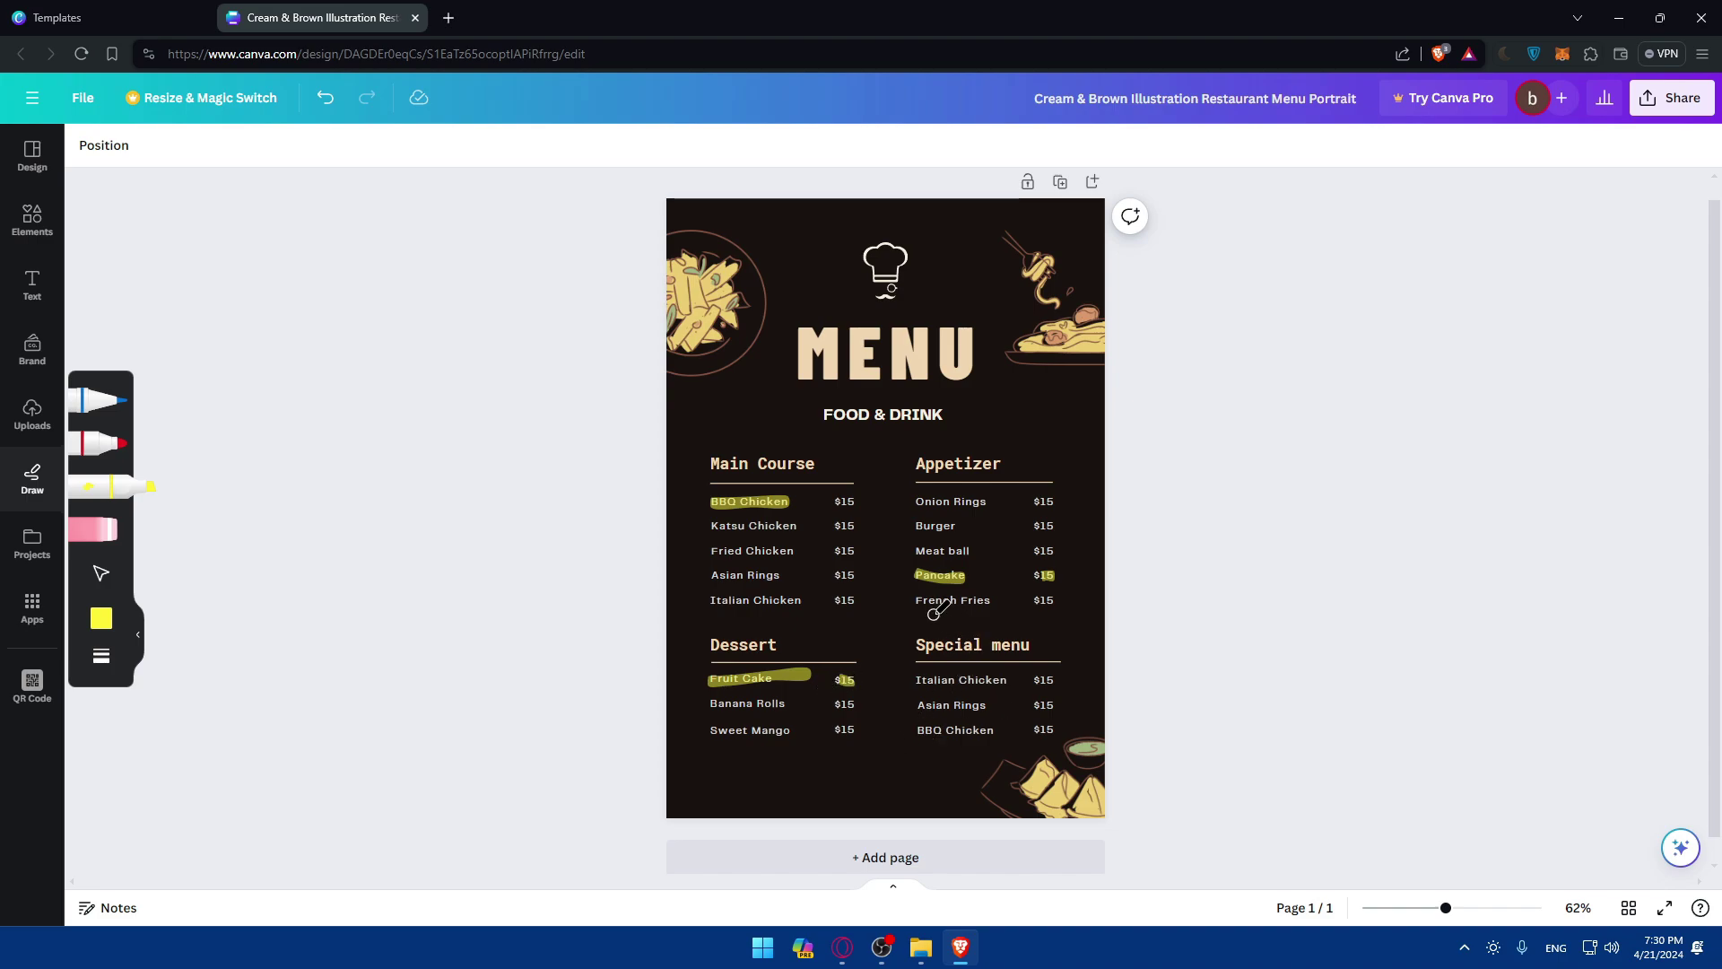
{"action": "mouse_move", "coordinate": [703, 579]}
{"action": "left_mouse_down"}
{"action": "mouse_move", "coordinate": [863, 579]}
{"action": "mouse_move", "coordinate": [854, 592]}
{"action": "mouse_move", "coordinate": [759, 577]}
{"action": "left_mouse_up"}
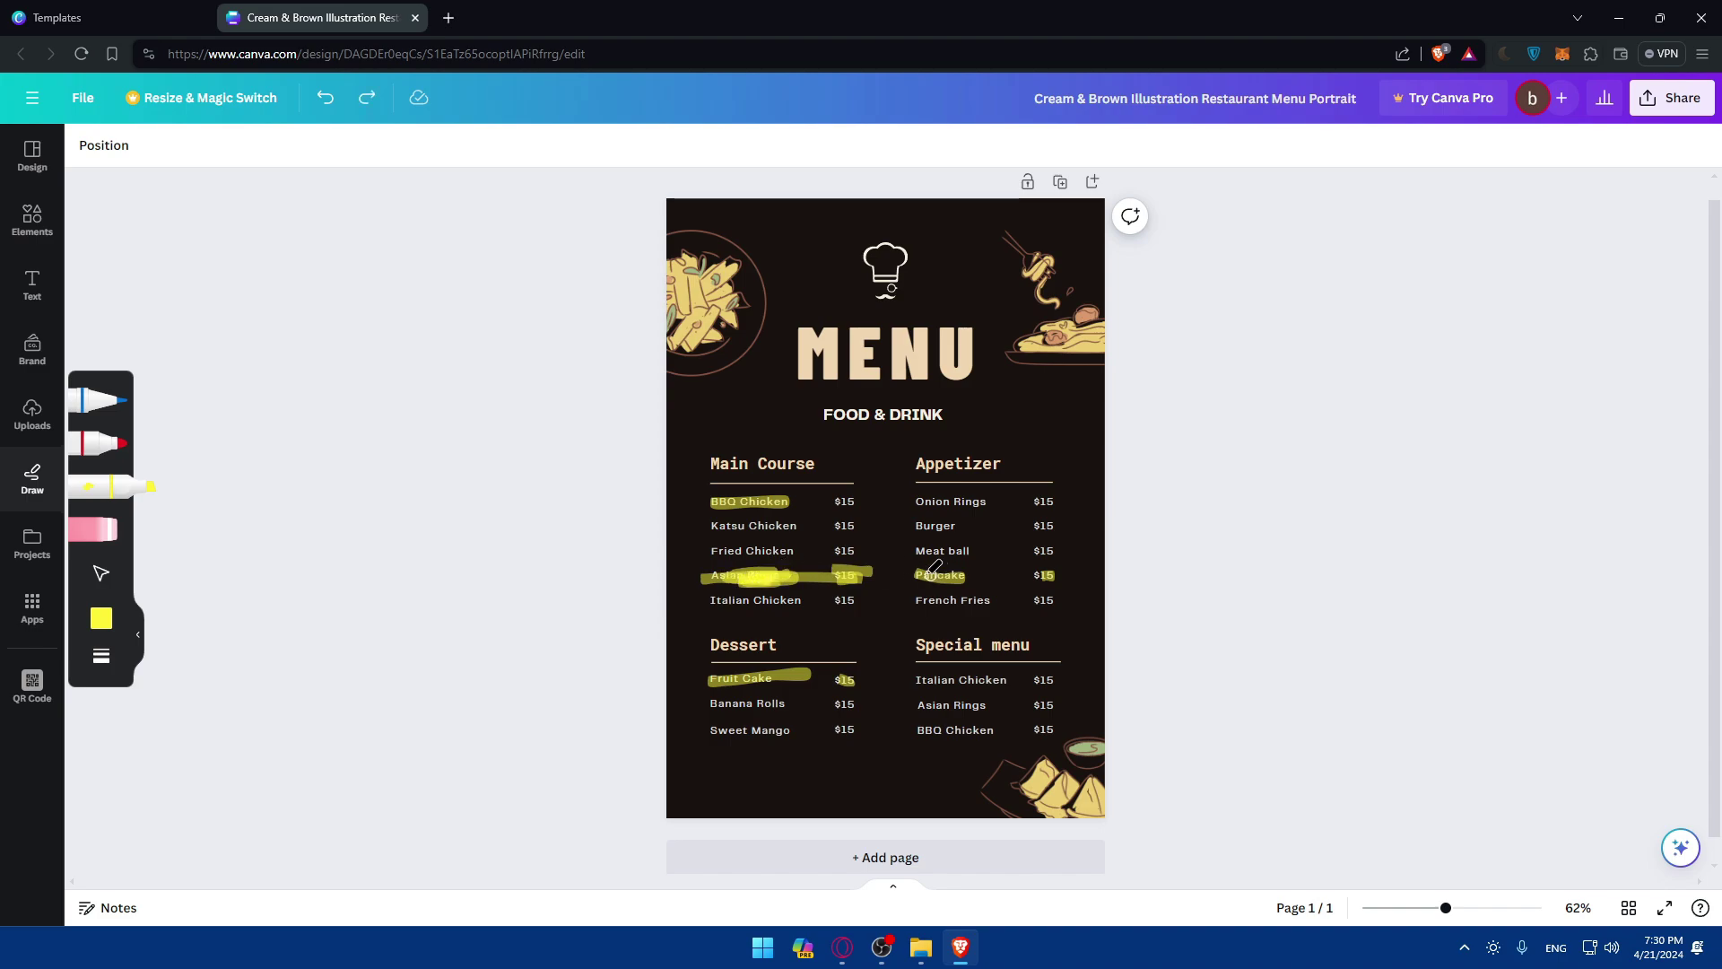
{"action": "key", "text": "ctrl+z"}
{"action": "key", "text": "ctrl+z"}
{"action": "key", "text": "ctrl+z"}
{"action": "key", "text": "ctrl+z"}
{"action": "key", "text": "ctrl+z"}
{"action": "key", "text": "ctrl+z"}
{"action": "key", "text": "ctrl+z"}
{"action": "key", "text": "ctrl+z"}
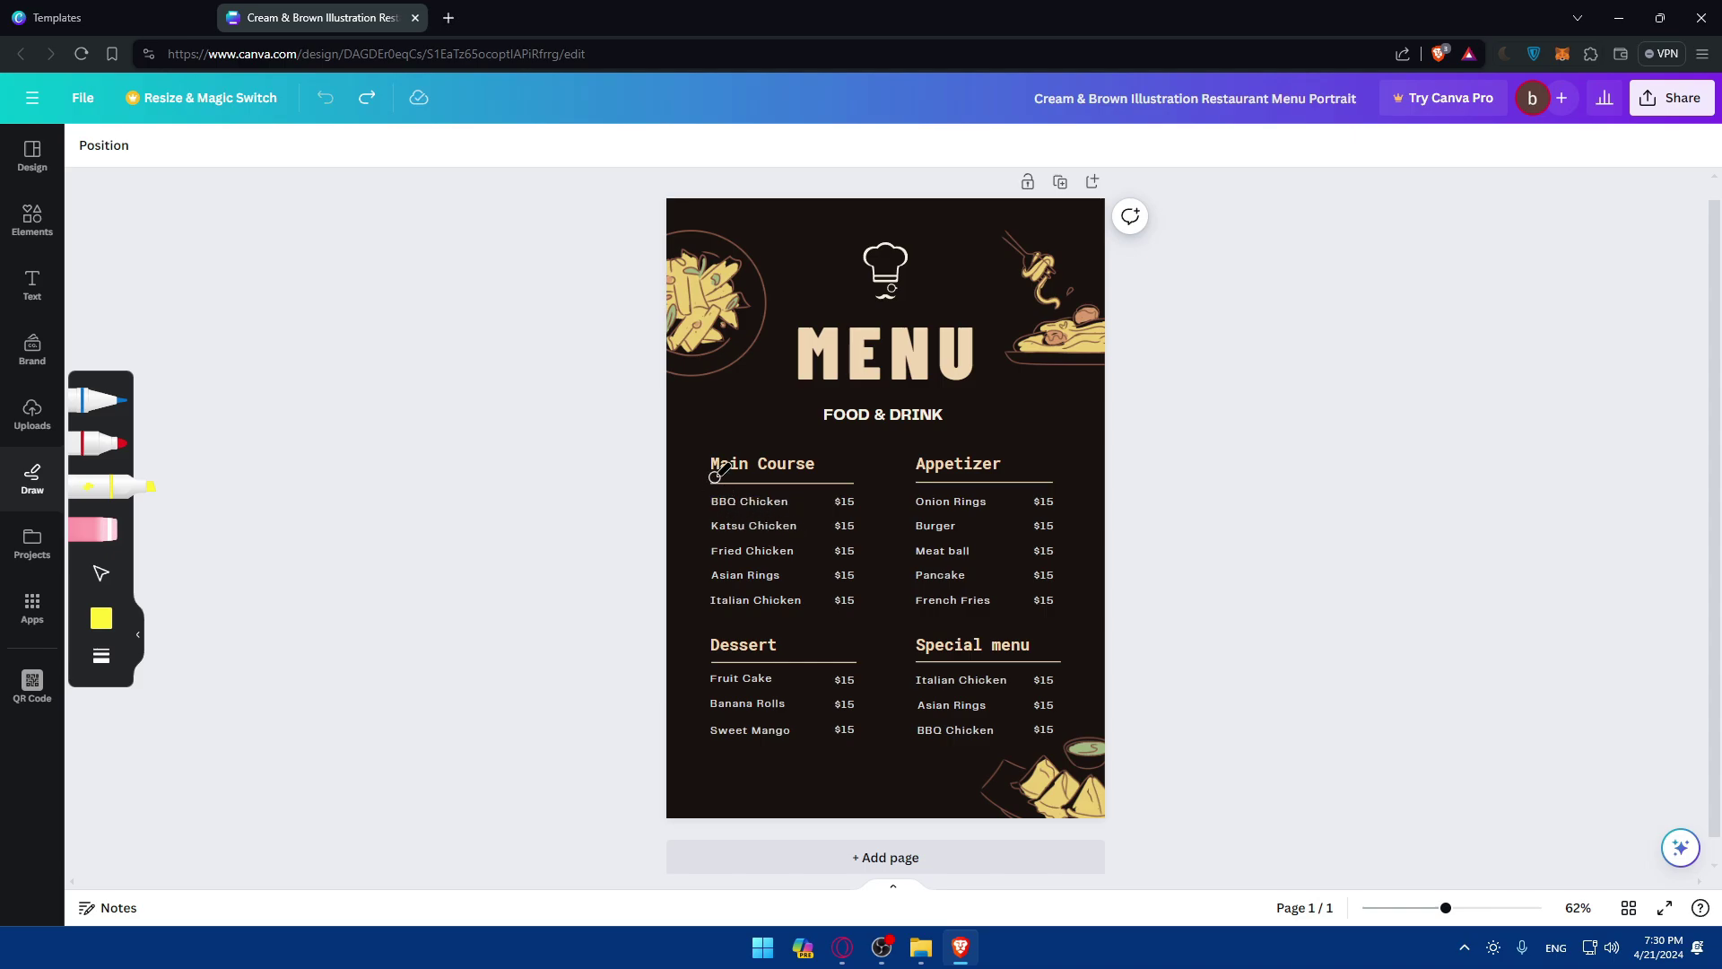
{"action": "left_click", "coordinate": [32, 157]}
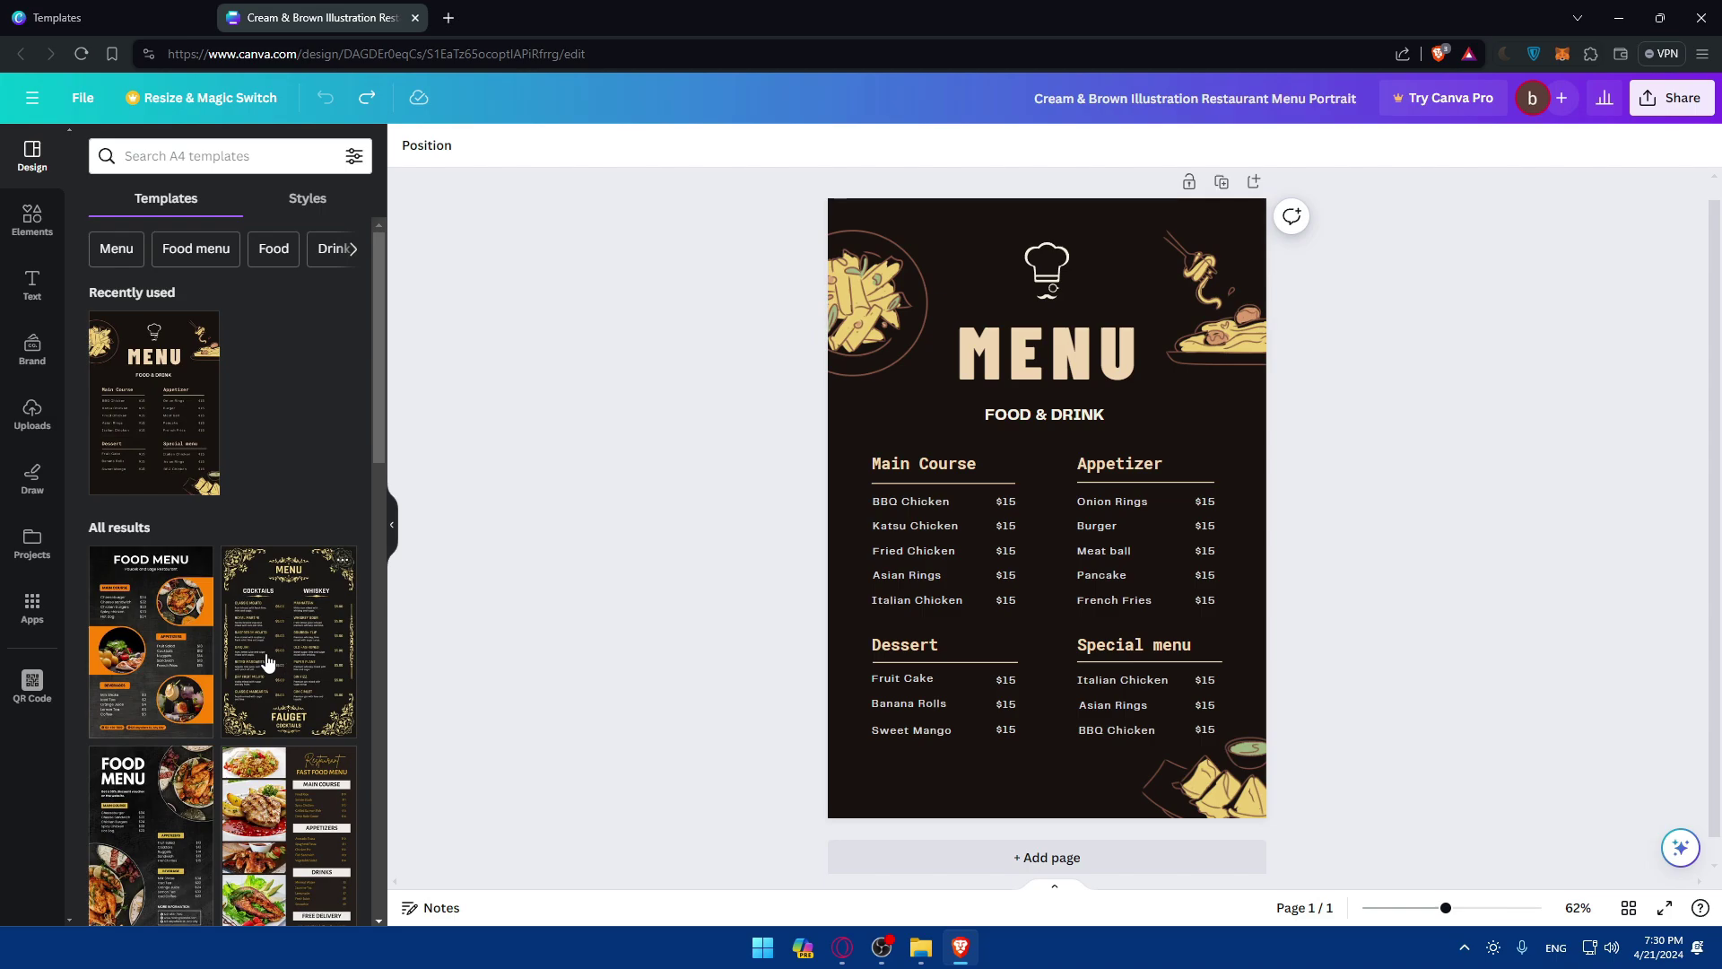
{"action": "left_click", "coordinate": [36, 683]}
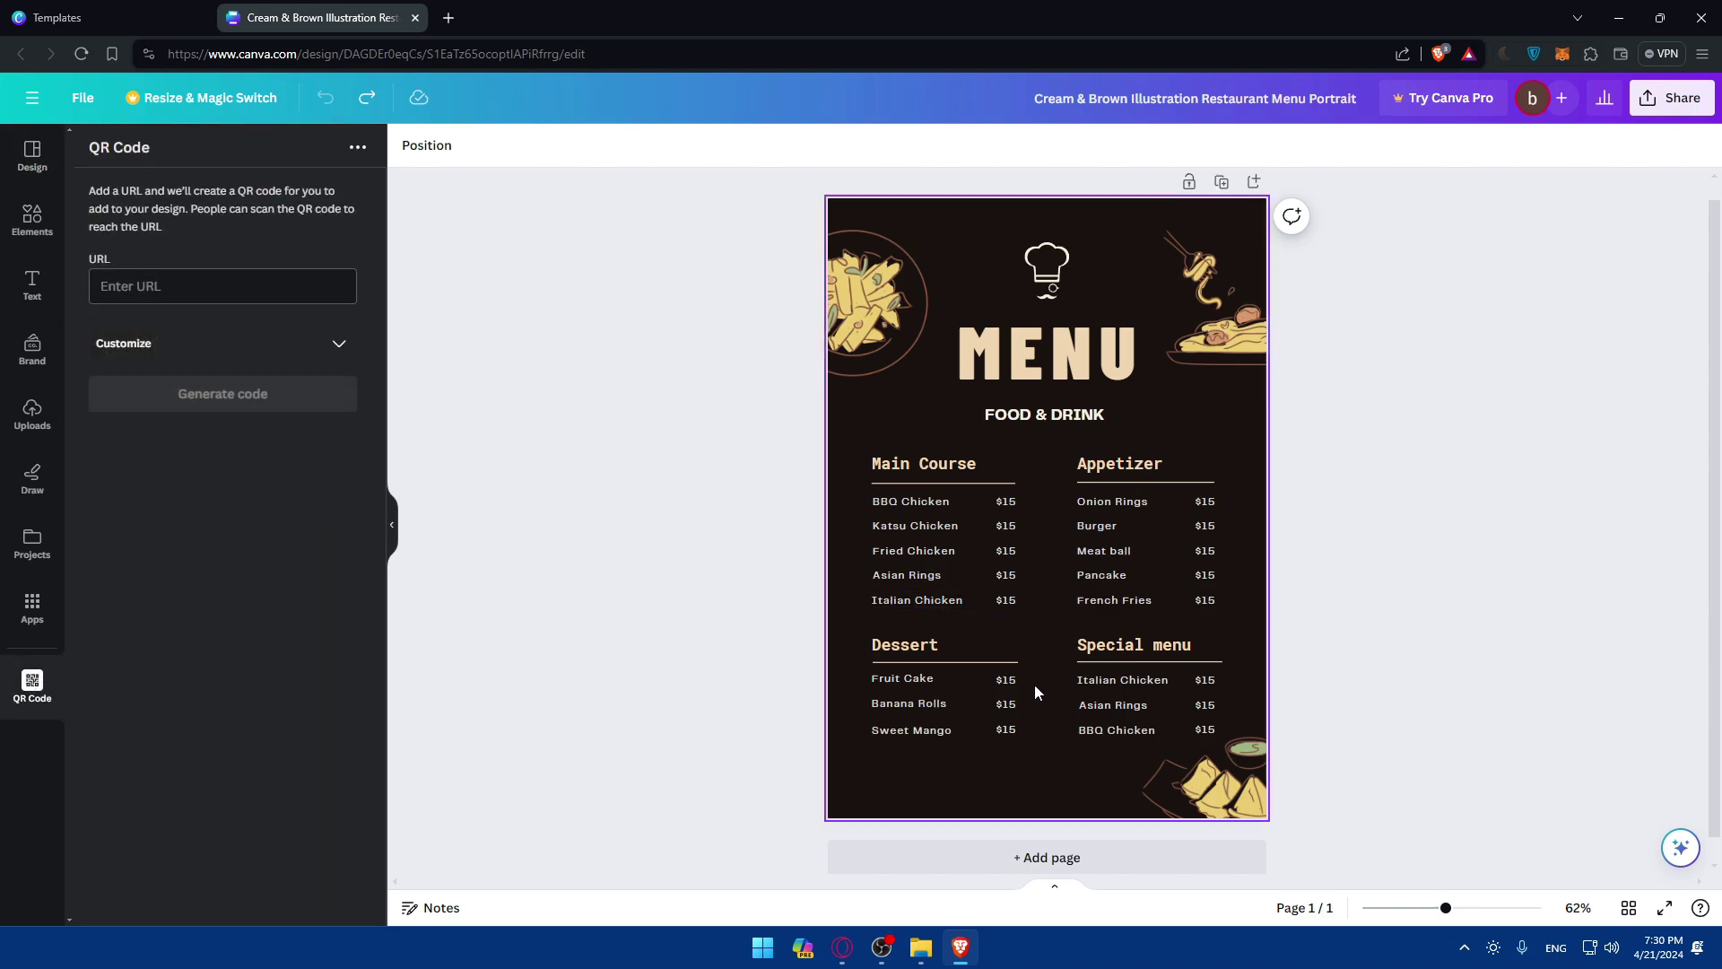
{"action": "left_click", "coordinate": [165, 291]}
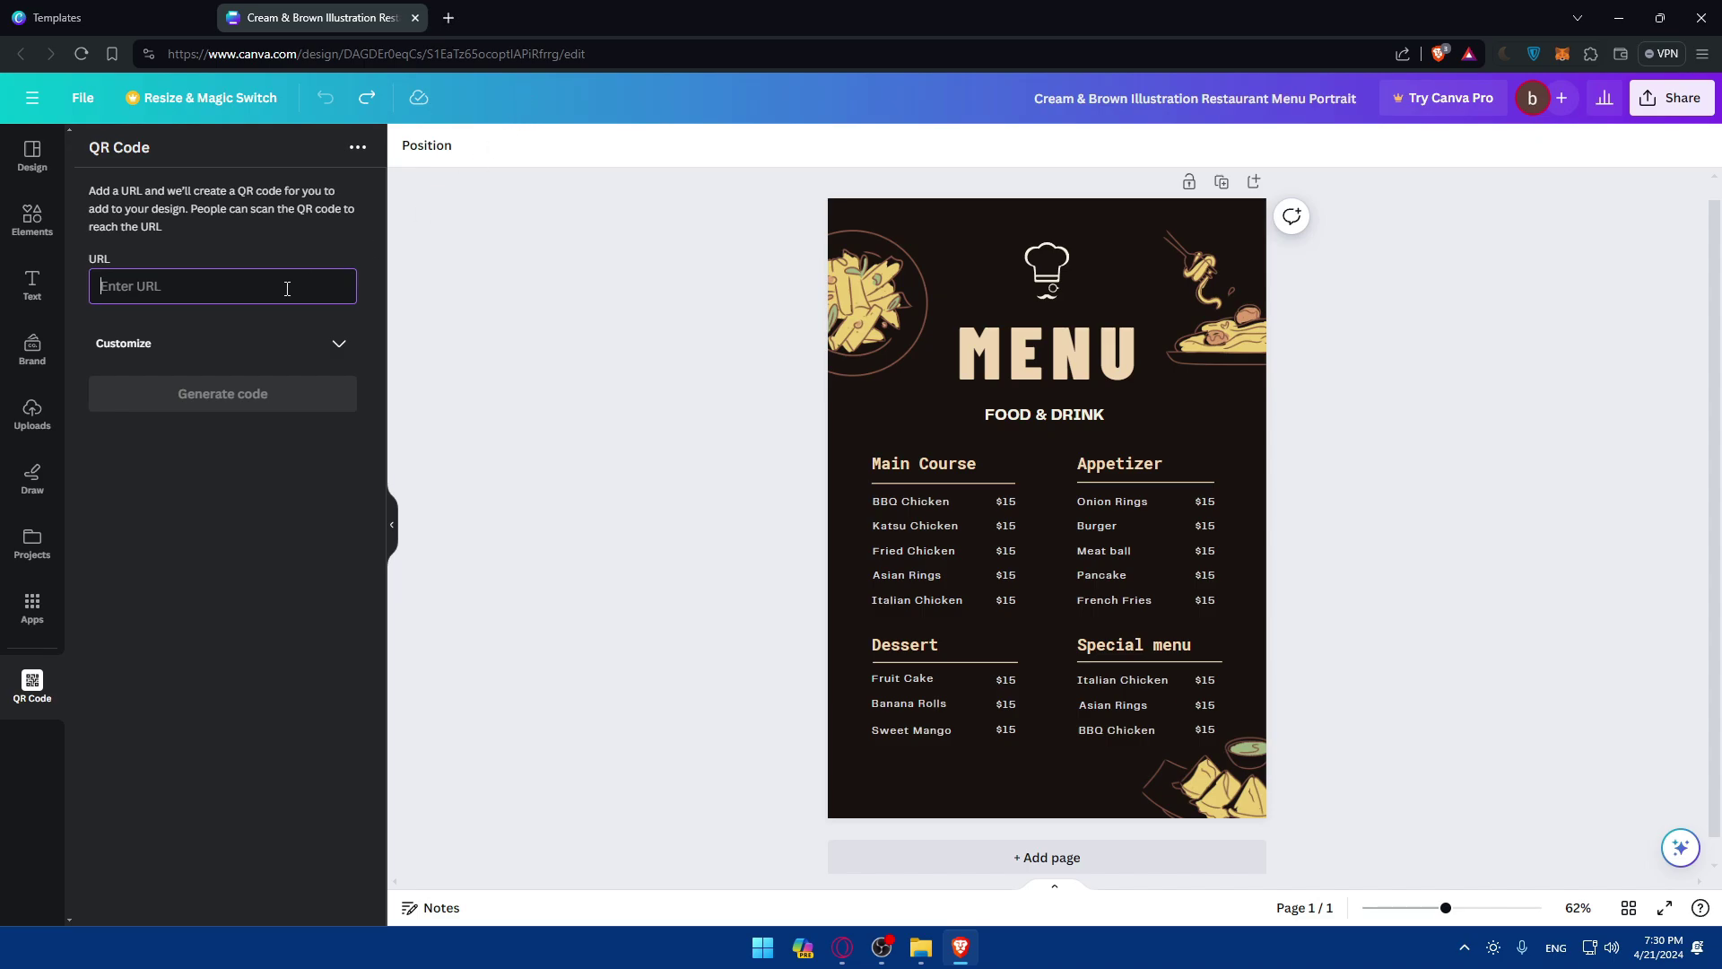
{"action": "type", "text": "www.google.com"}
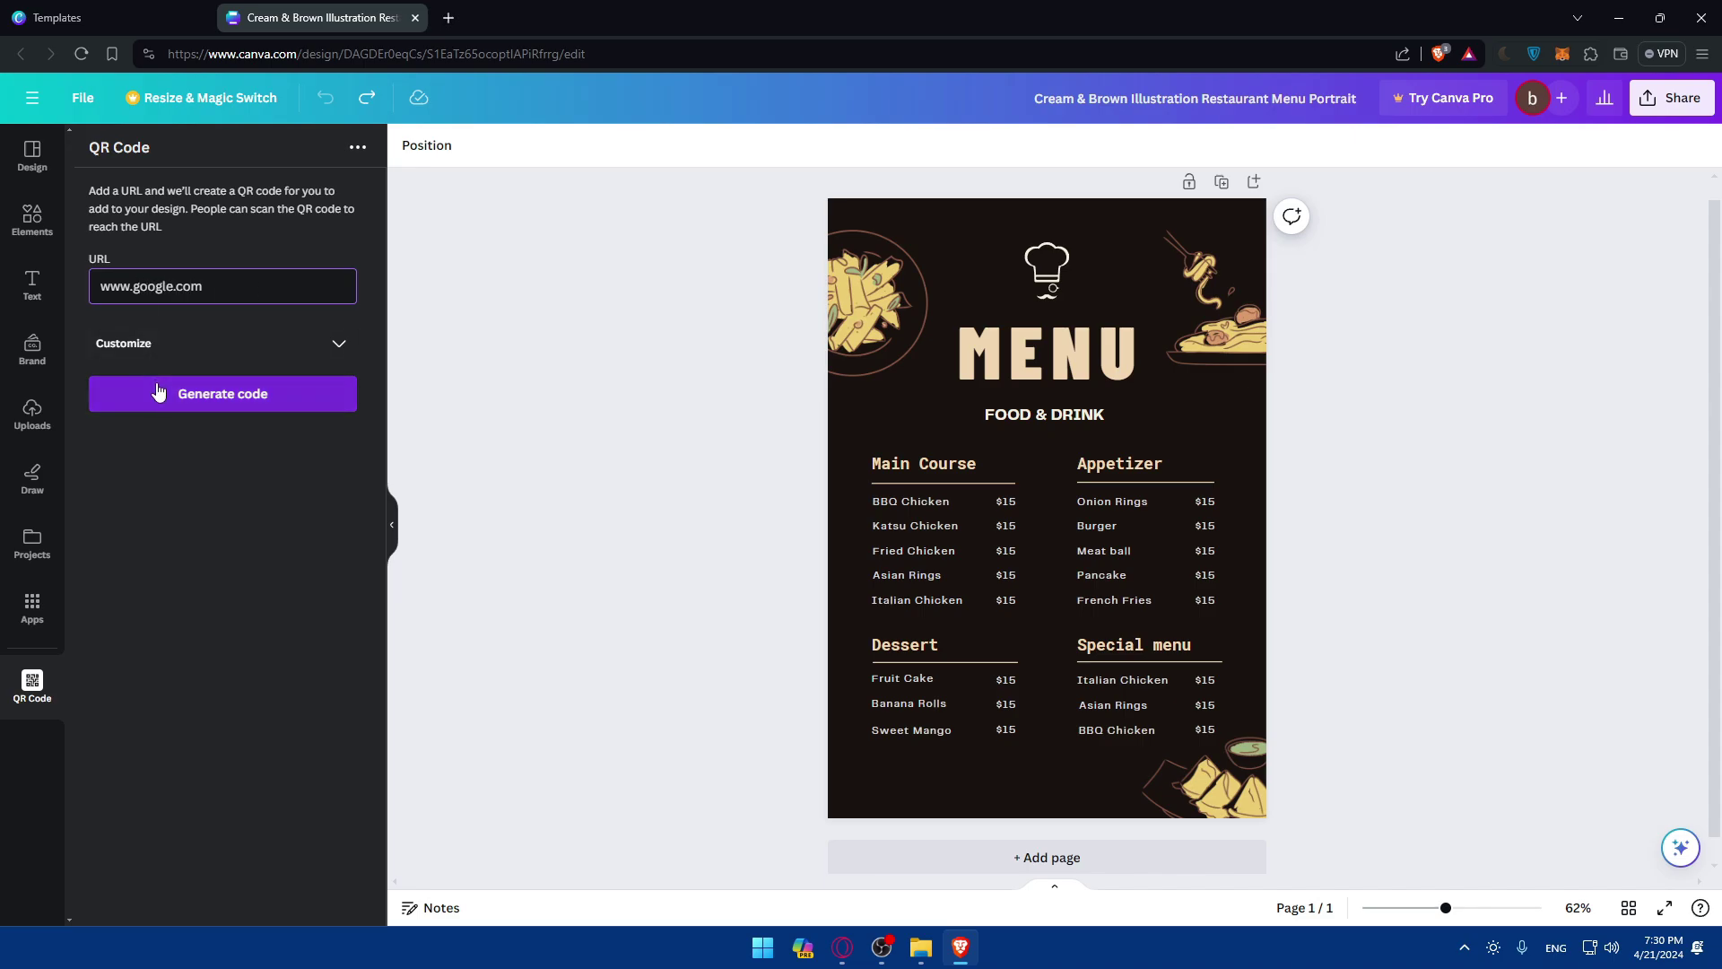
{"action": "left_click", "coordinate": [152, 393]}
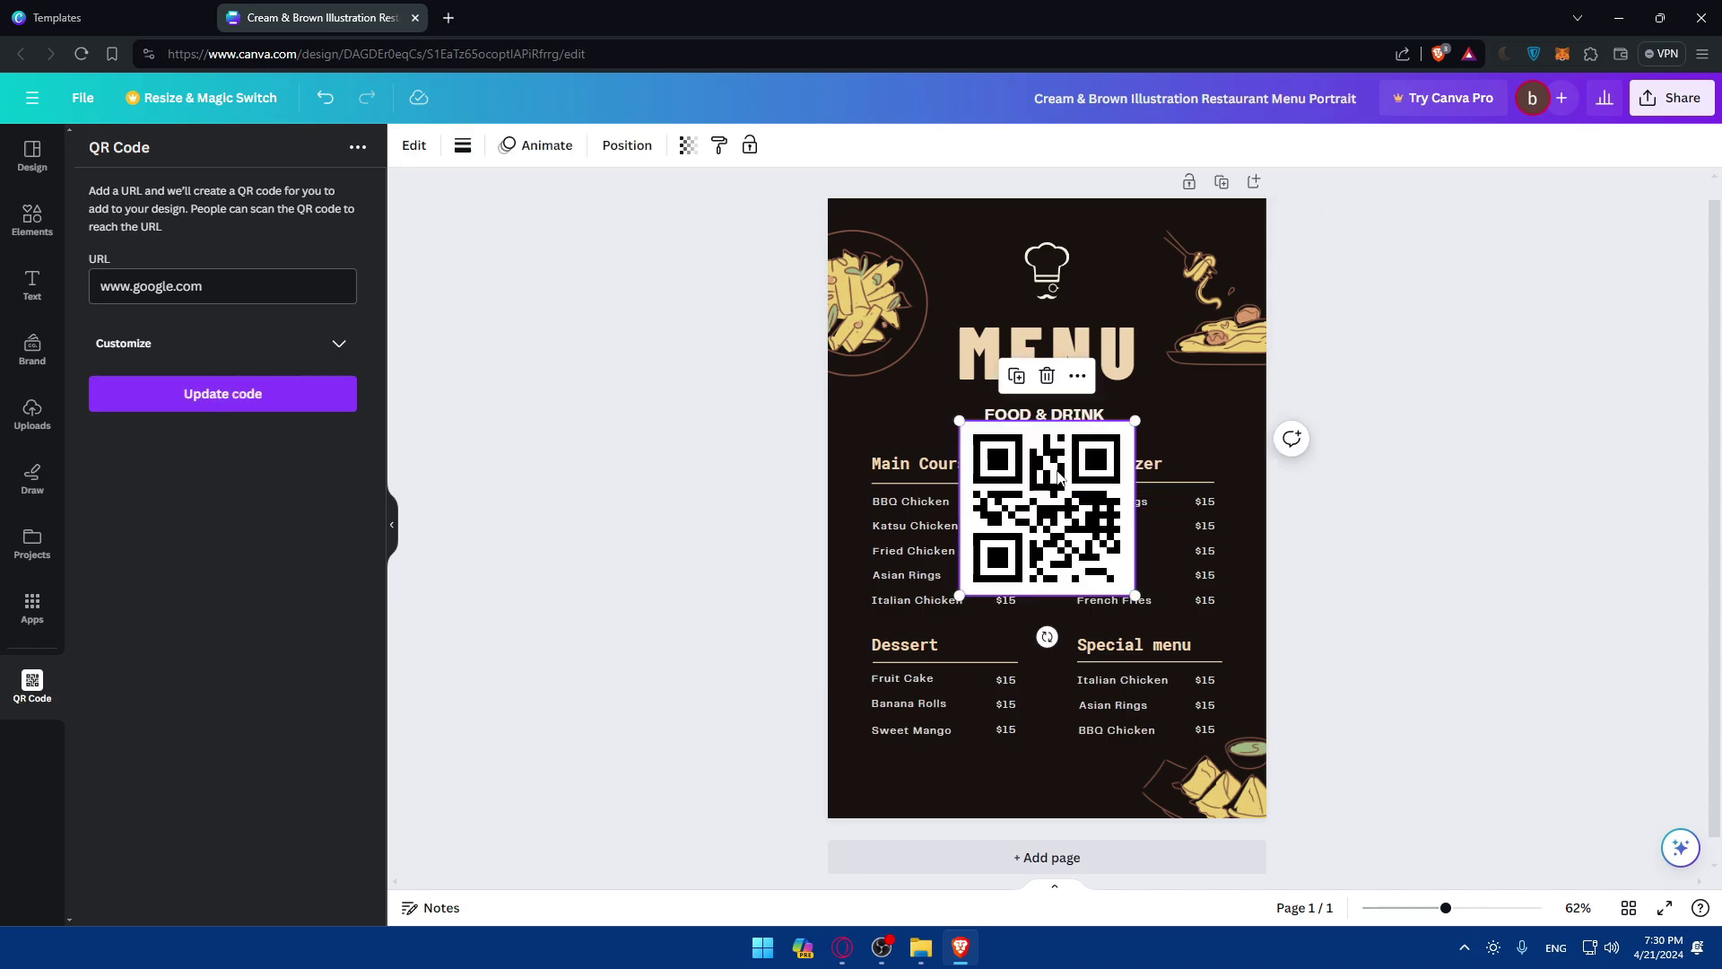
{"action": "left_click_drag", "start_coordinate": [1131, 433], "coordinate": [866, 775]}
Begin replacing 'google' in the QR code link, correcting a mistyped entry
{"action": "left_click", "coordinate": [725, 696]}
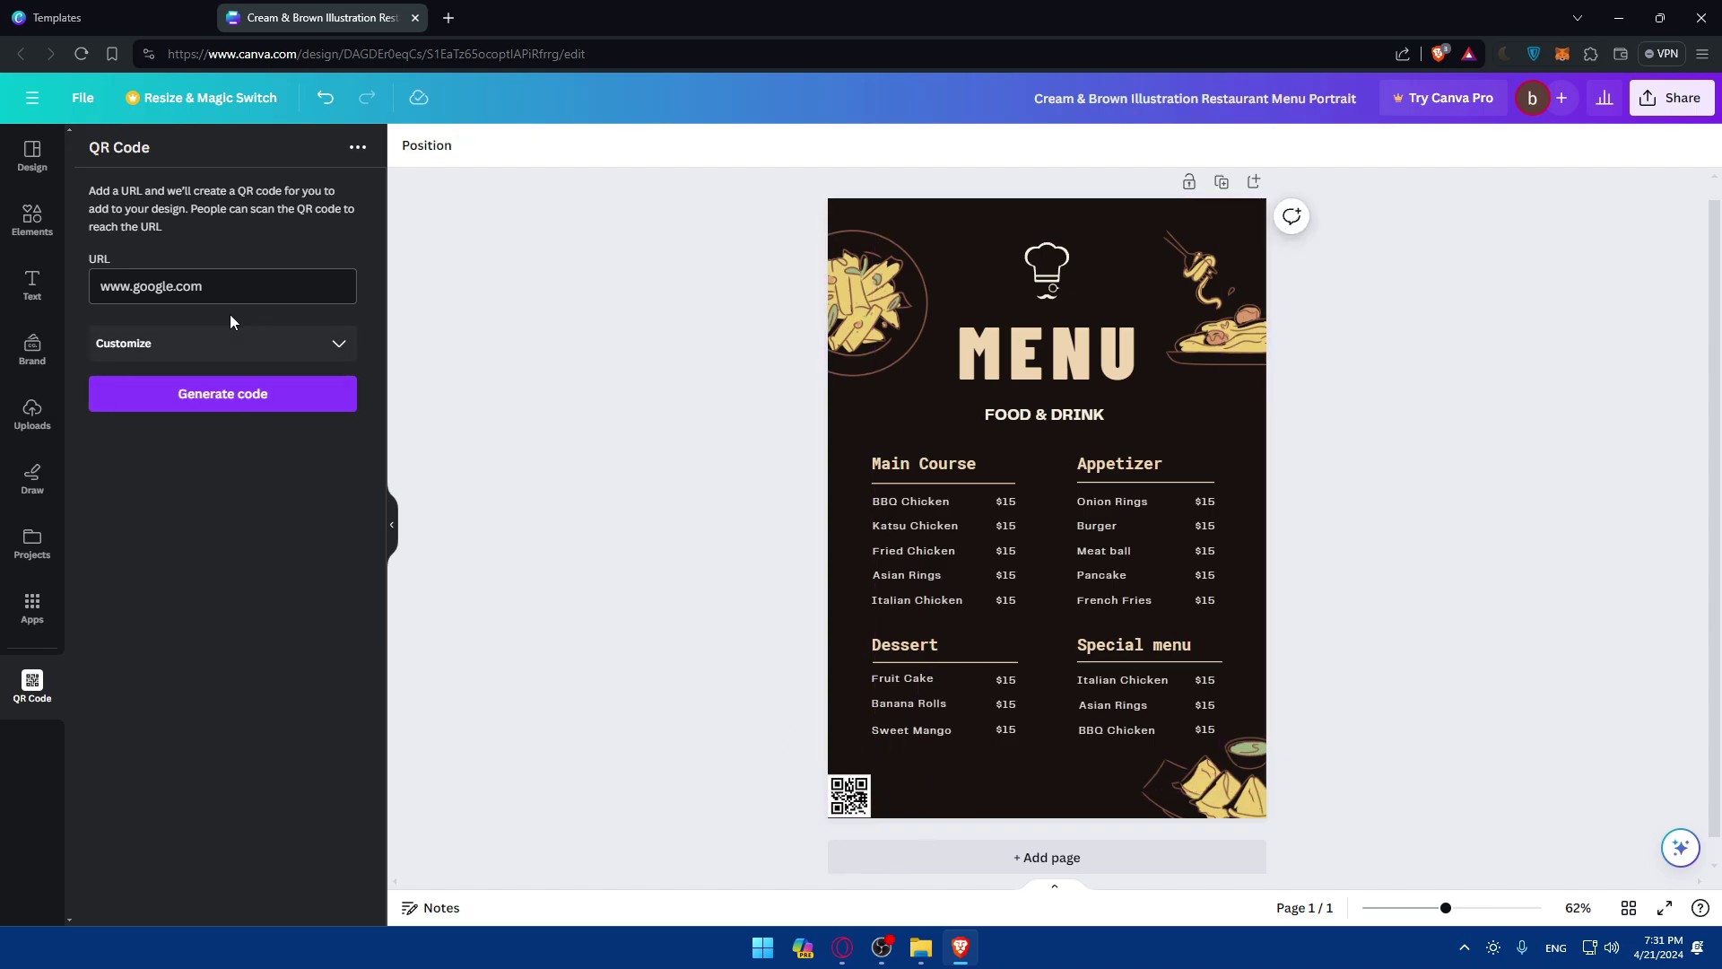
{"action": "left_click_drag", "start_coordinate": [174, 292], "coordinate": [133, 299]}
{"action": "type", "text": "inst"}
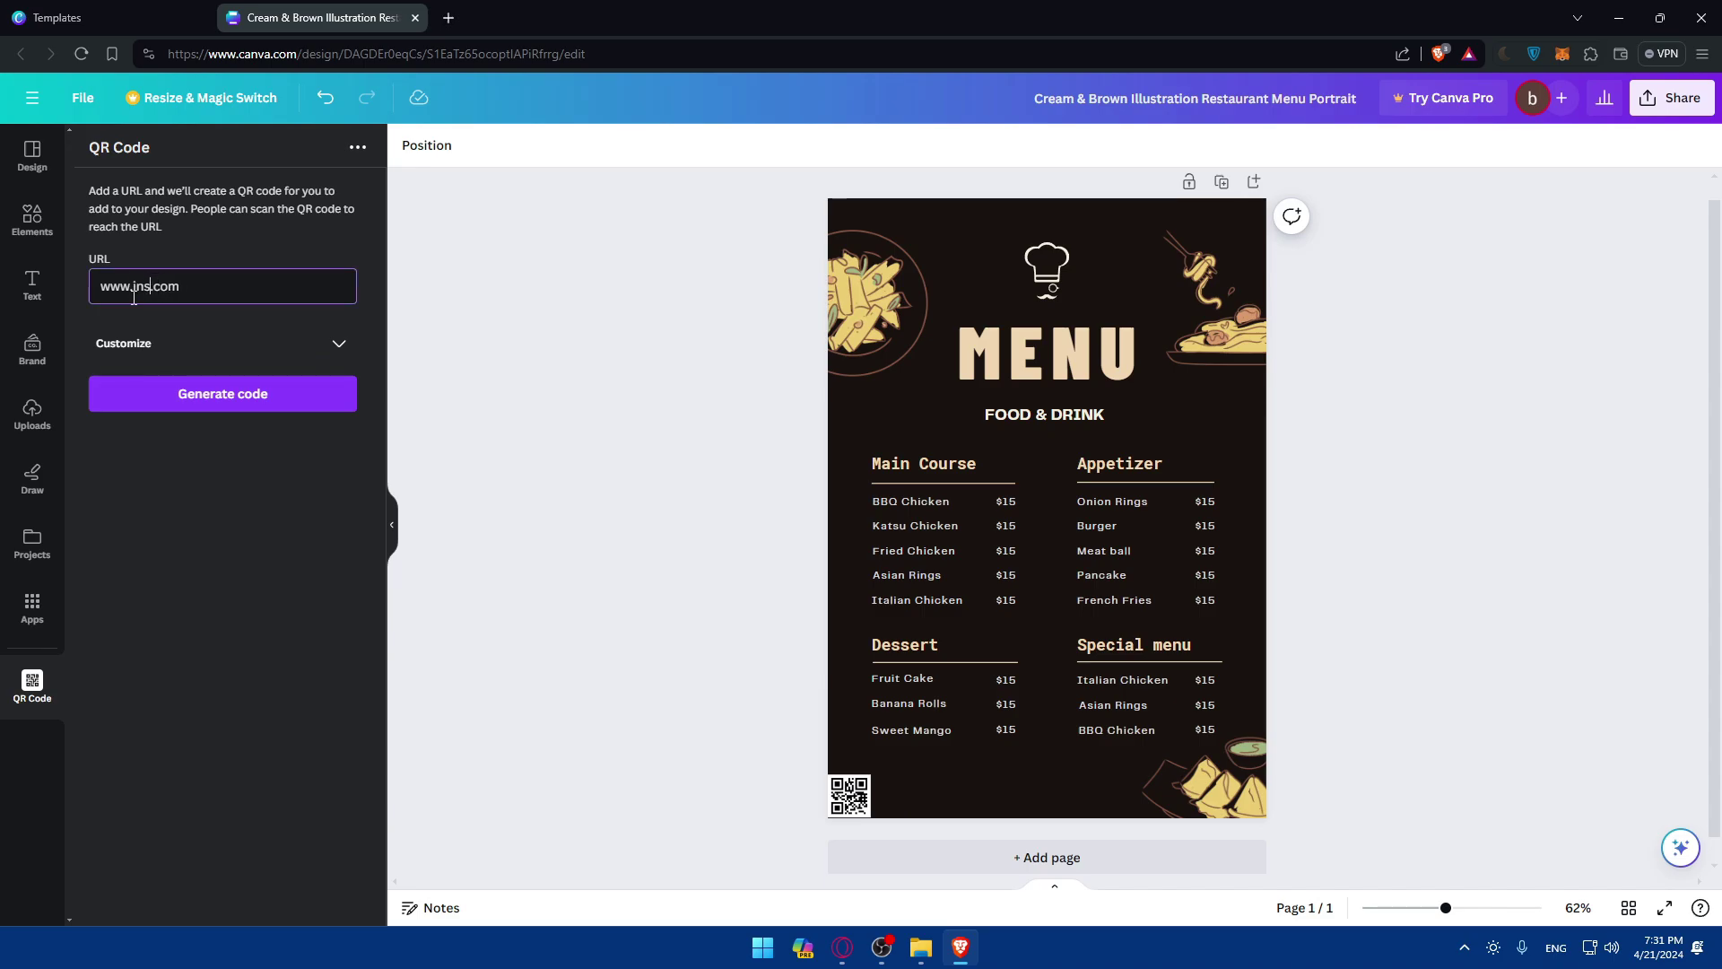
{"action": "key", "text": "BackSpace"}
{"action": "key", "text": "BackSpace"}
{"action": "key", "text": "BackSpace"}
{"action": "type", "text": "fa"}
{"action": "left_click", "coordinate": [254, 292]}
{"action": "left_click", "coordinate": [849, 795]}
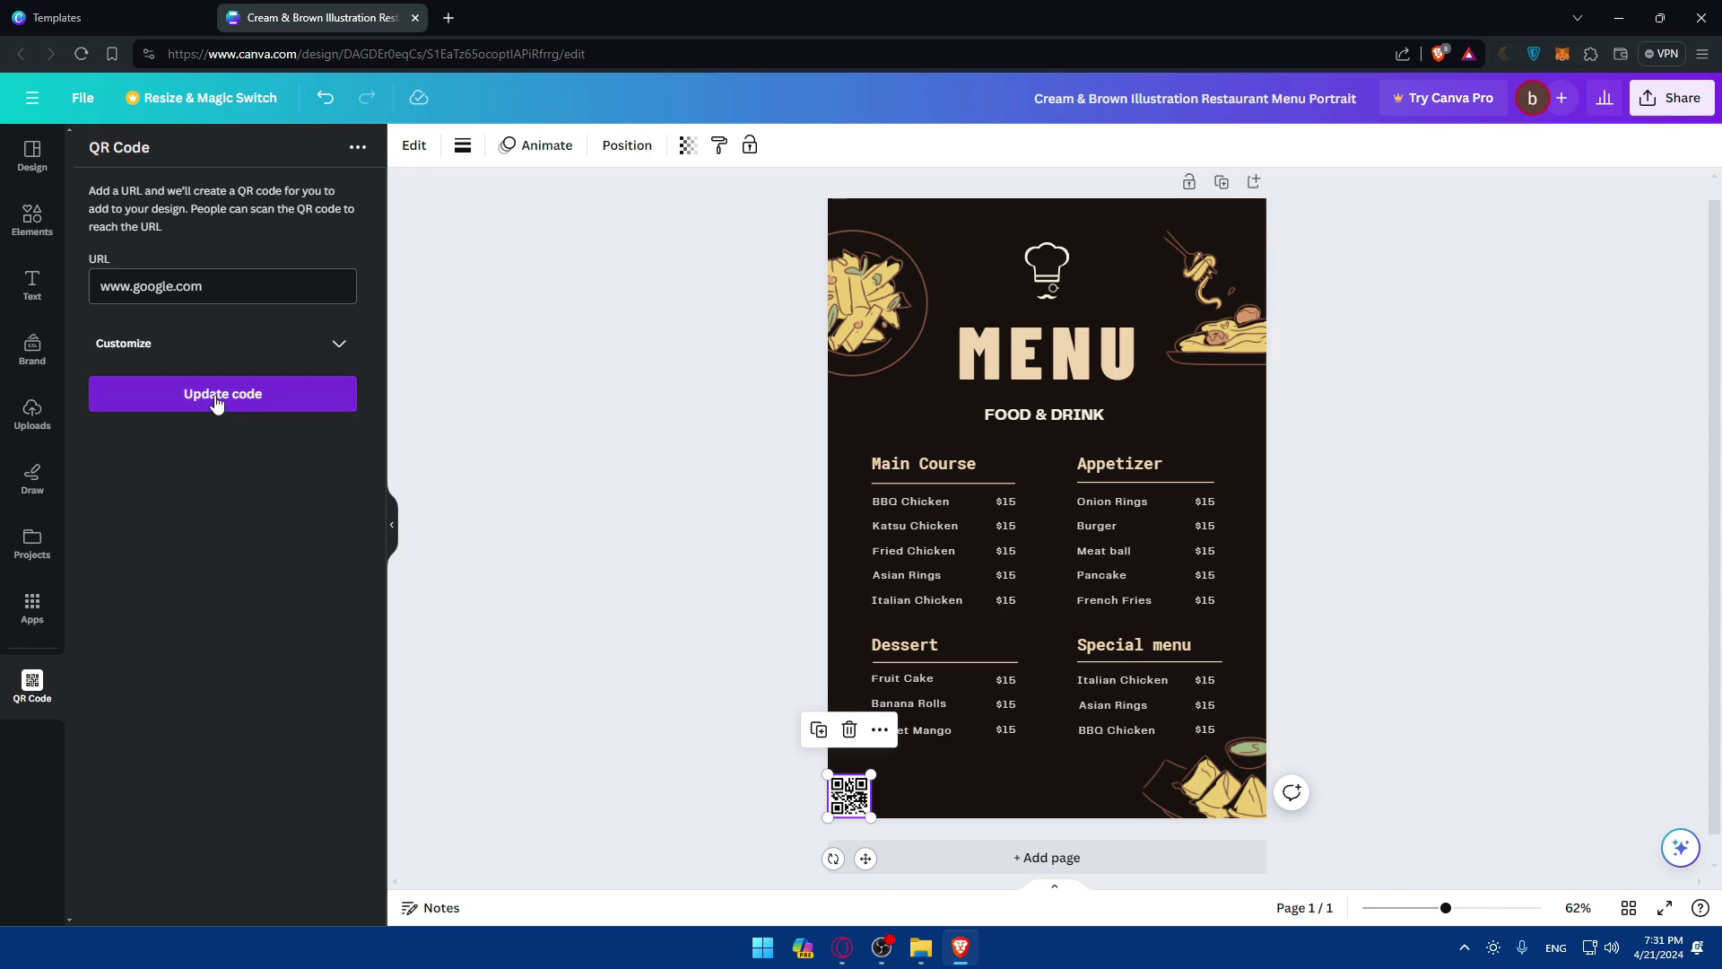
{"action": "left_click_drag", "start_coordinate": [167, 285], "coordinate": [135, 286]}
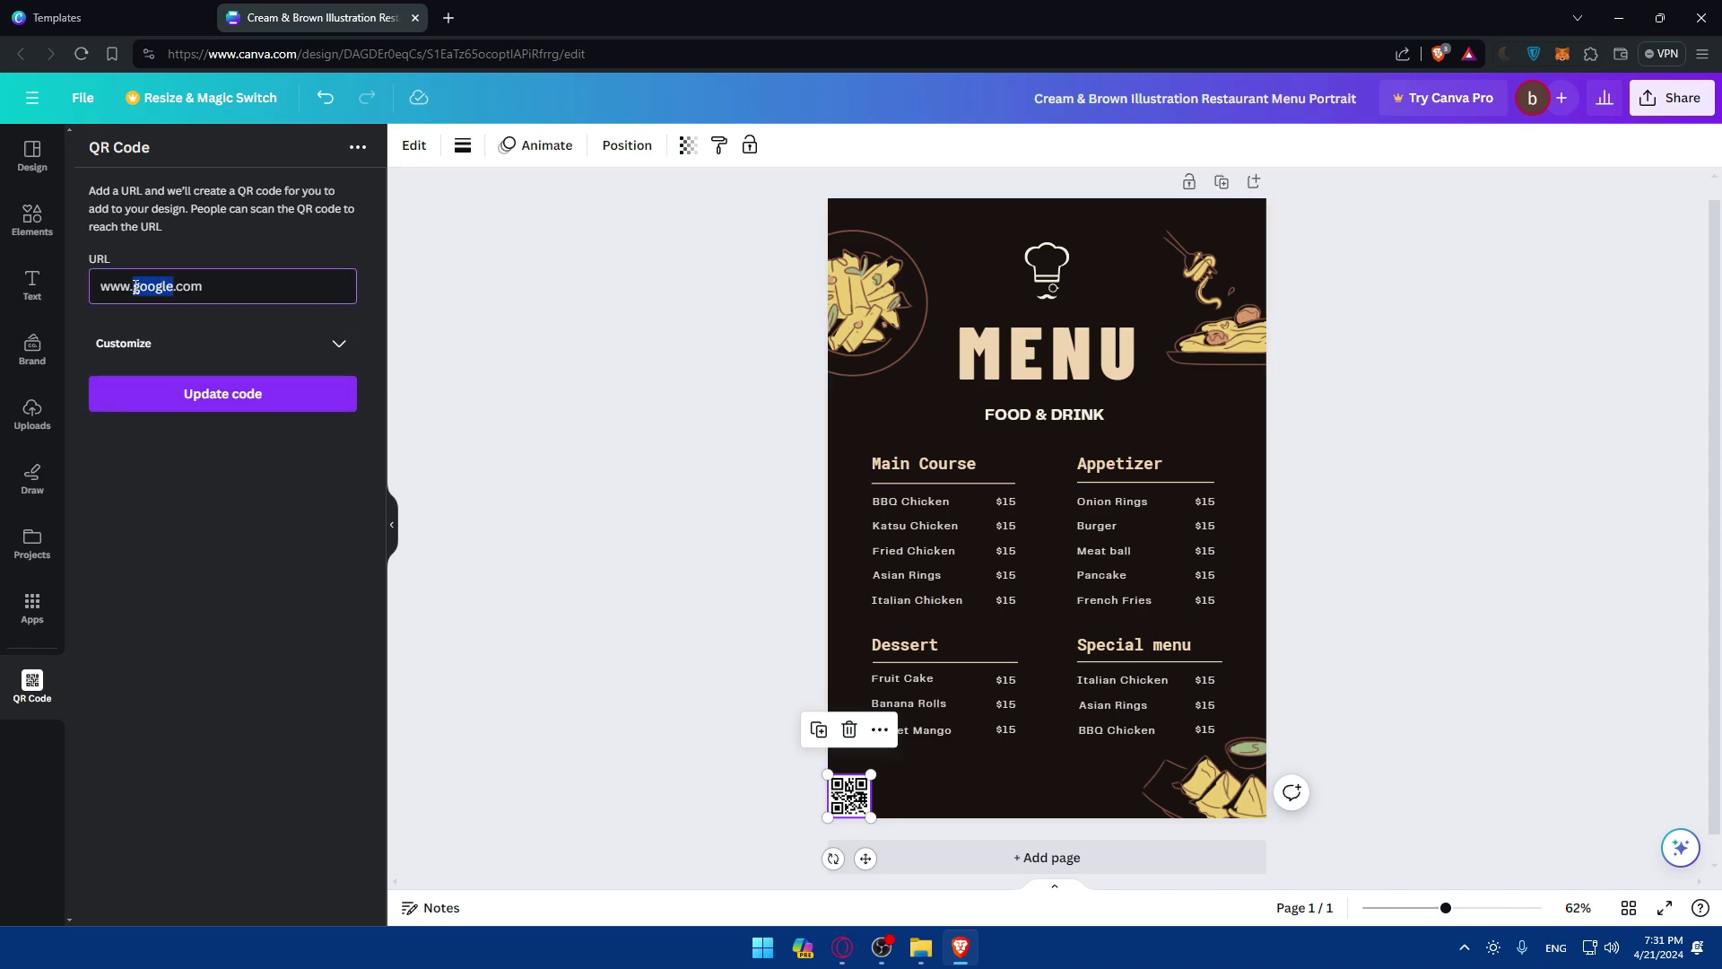
{"action": "type", "text": "facebook"}
{"action": "left_click", "coordinate": [224, 394]}
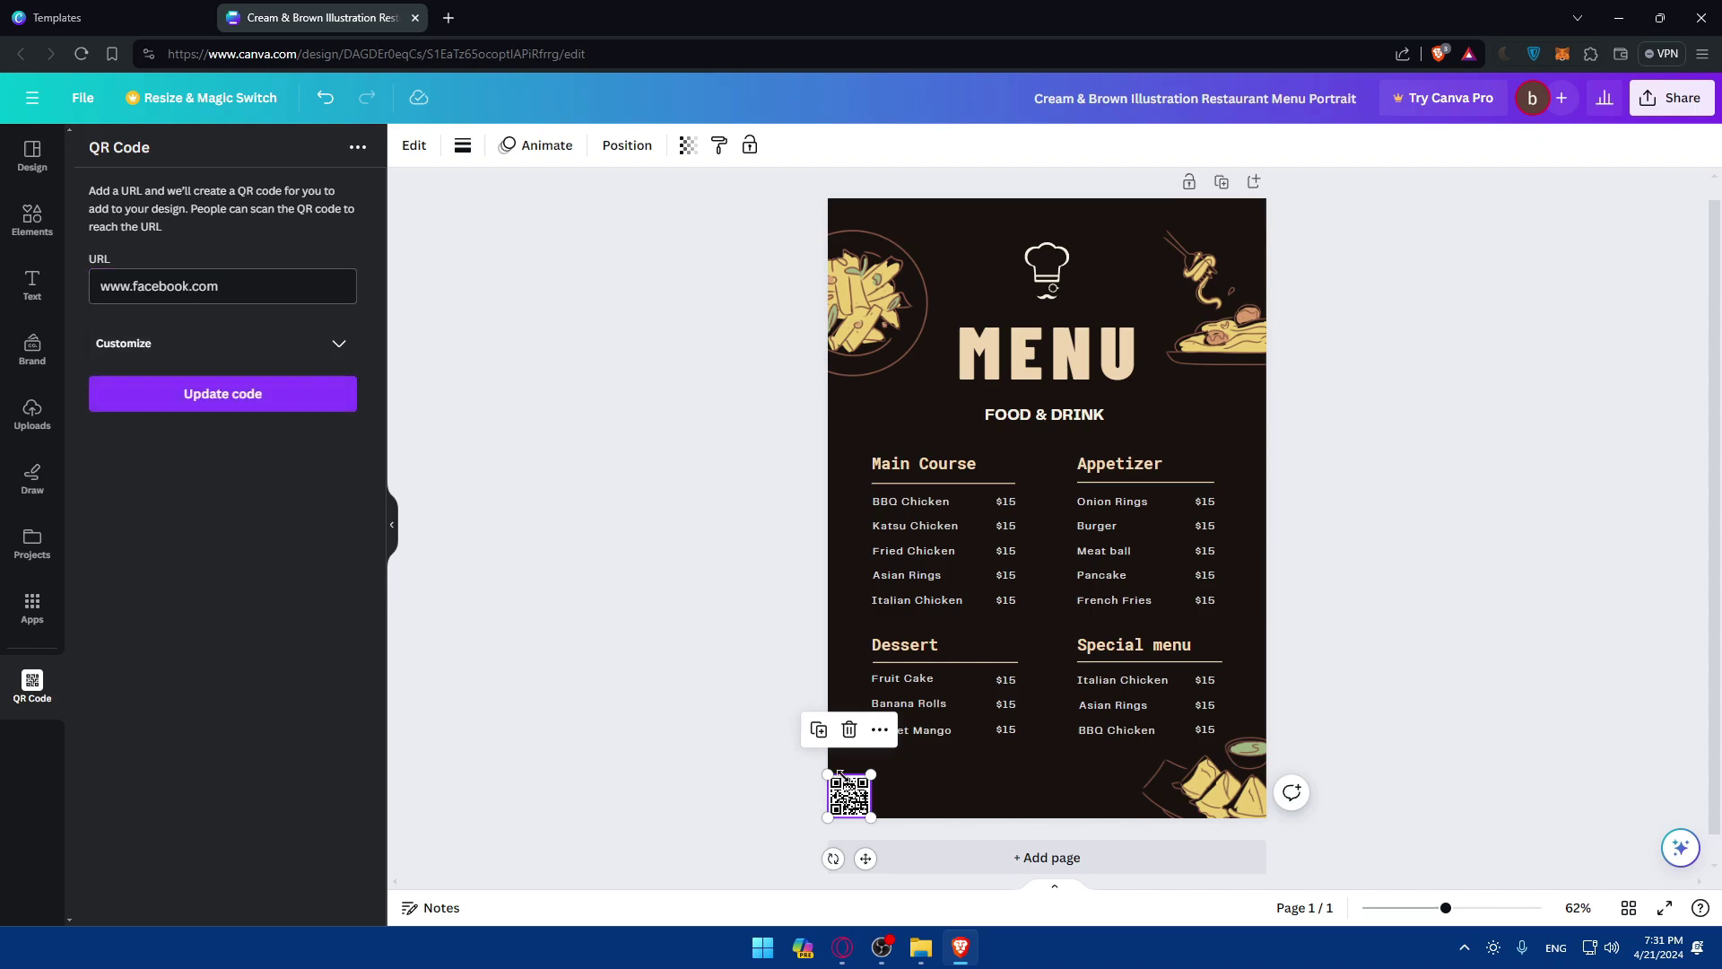
{"action": "mouse_move", "coordinate": [871, 774]}
{"action": "left_mouse_down"}
{"action": "mouse_move", "coordinate": [1099, 620]}
{"action": "mouse_move", "coordinate": [1336, 399]}
{"action": "mouse_move", "coordinate": [903, 769]}
{"action": "mouse_move", "coordinate": [920, 758]}
{"action": "mouse_move", "coordinate": [891, 758]}
{"action": "left_mouse_up"}
{"action": "left_click", "coordinate": [682, 626]}
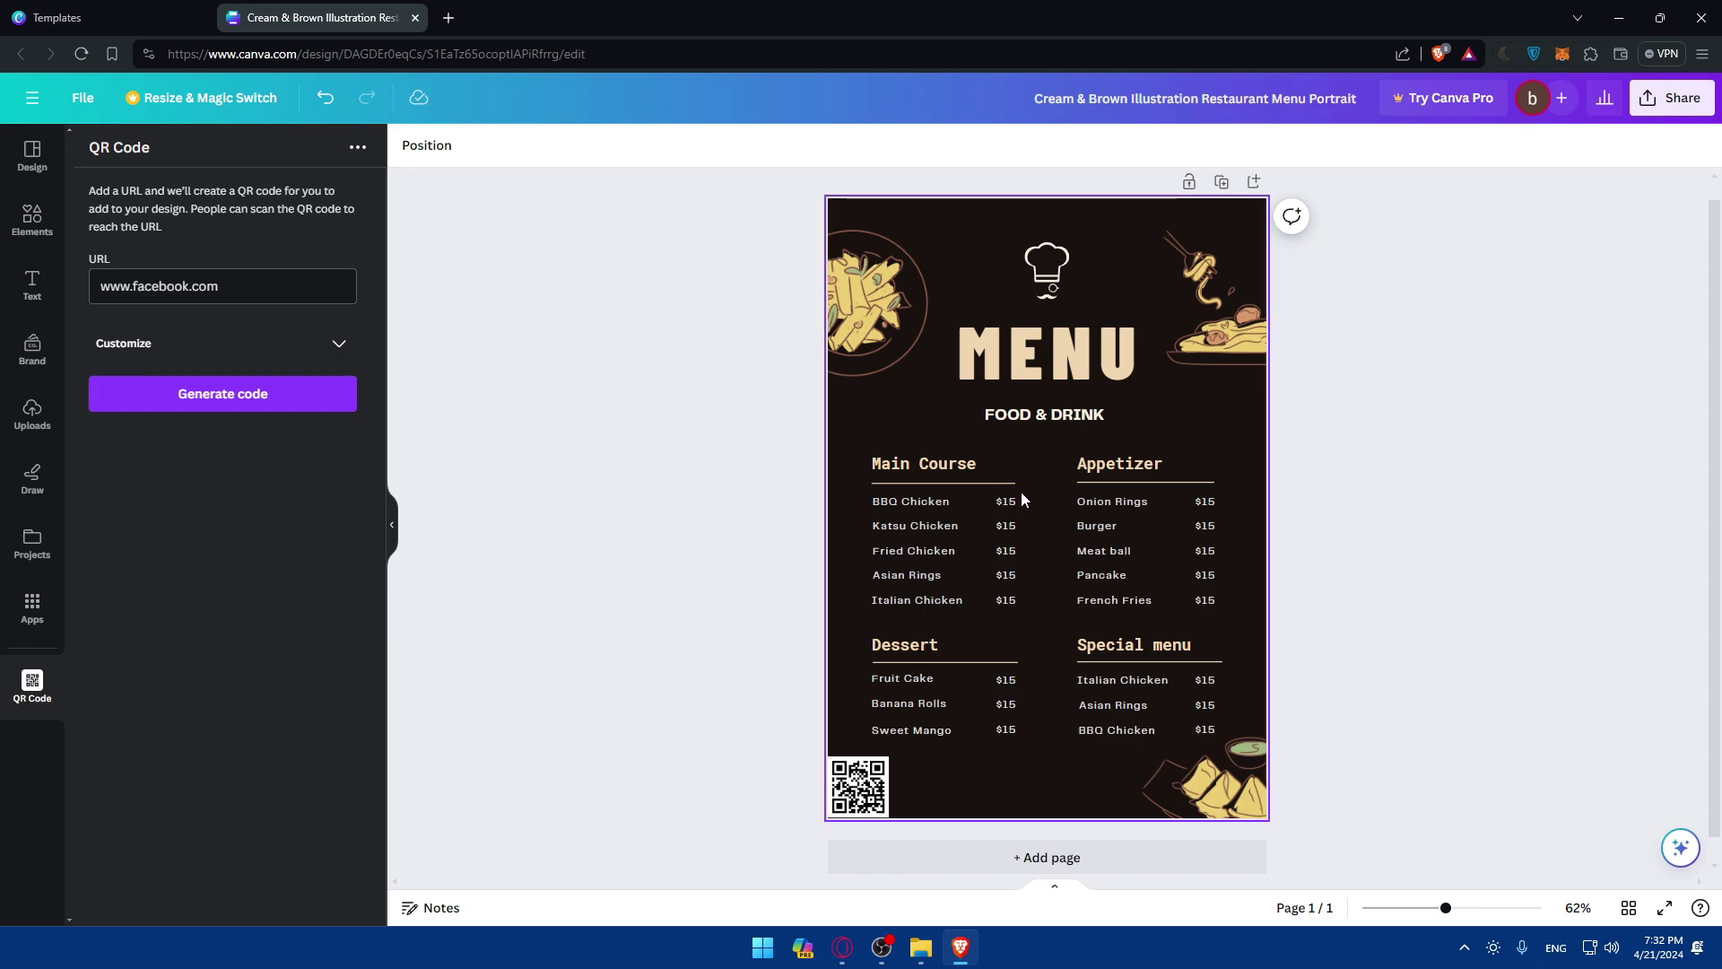
Review the Download panel's file type list, then return to the restaurant menu template results
{"action": "left_click", "coordinate": [1671, 103]}
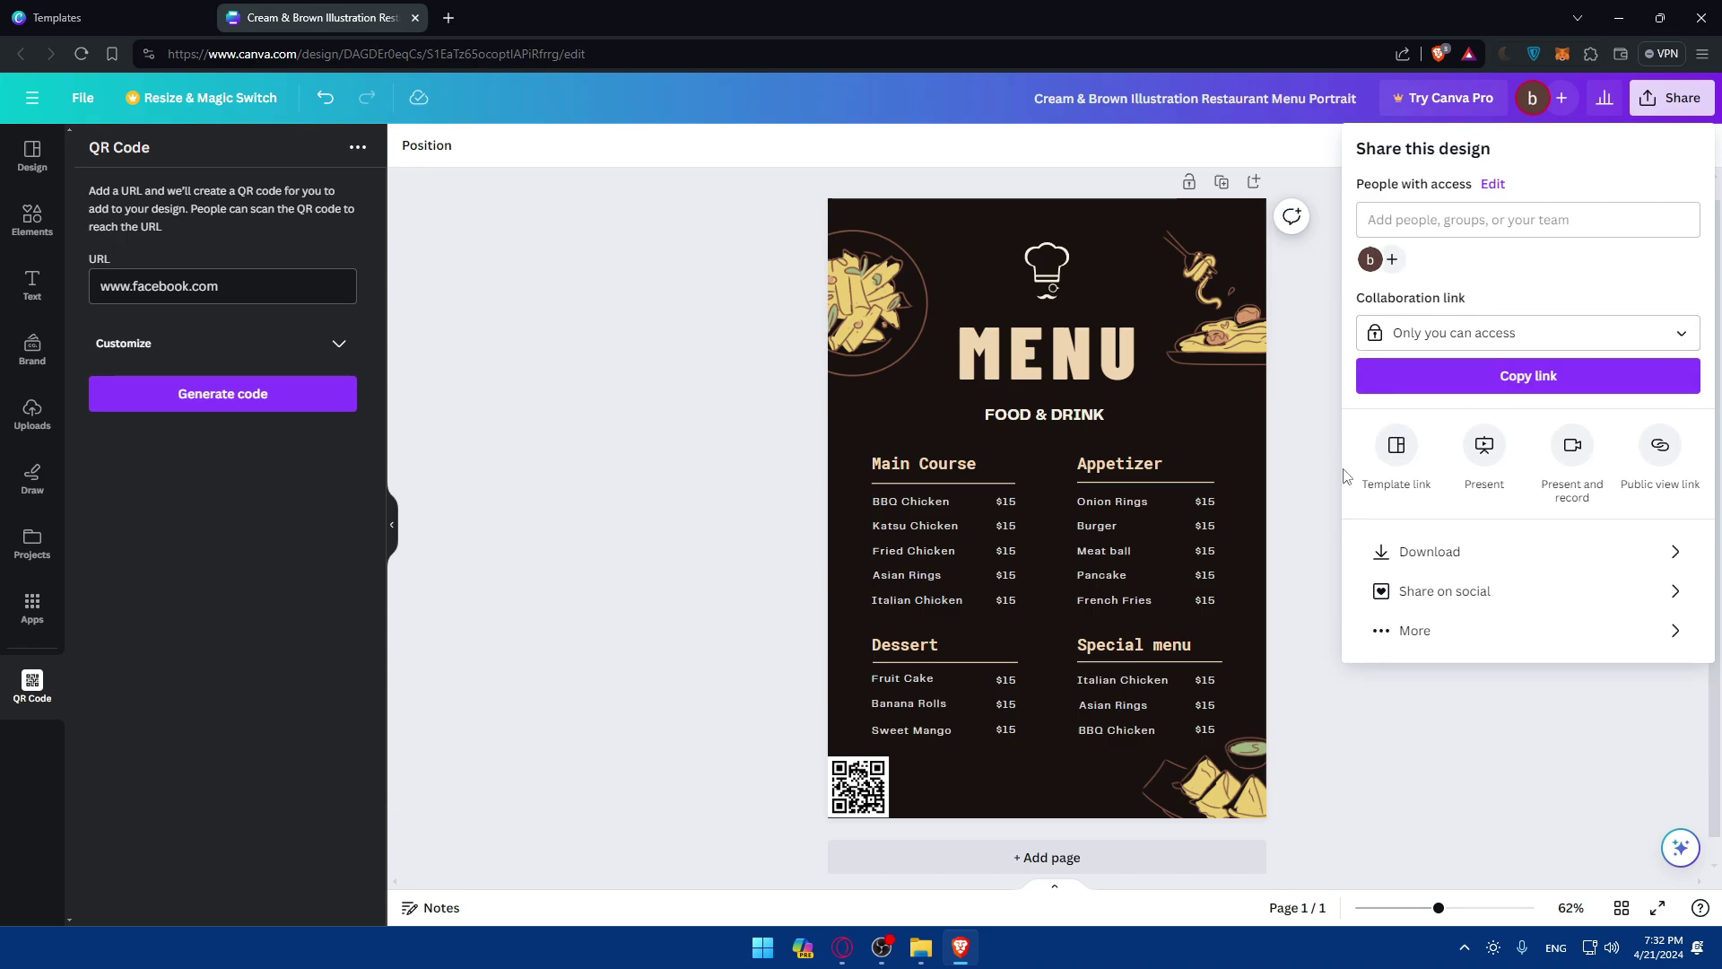
{"action": "left_click", "coordinate": [1456, 552]}
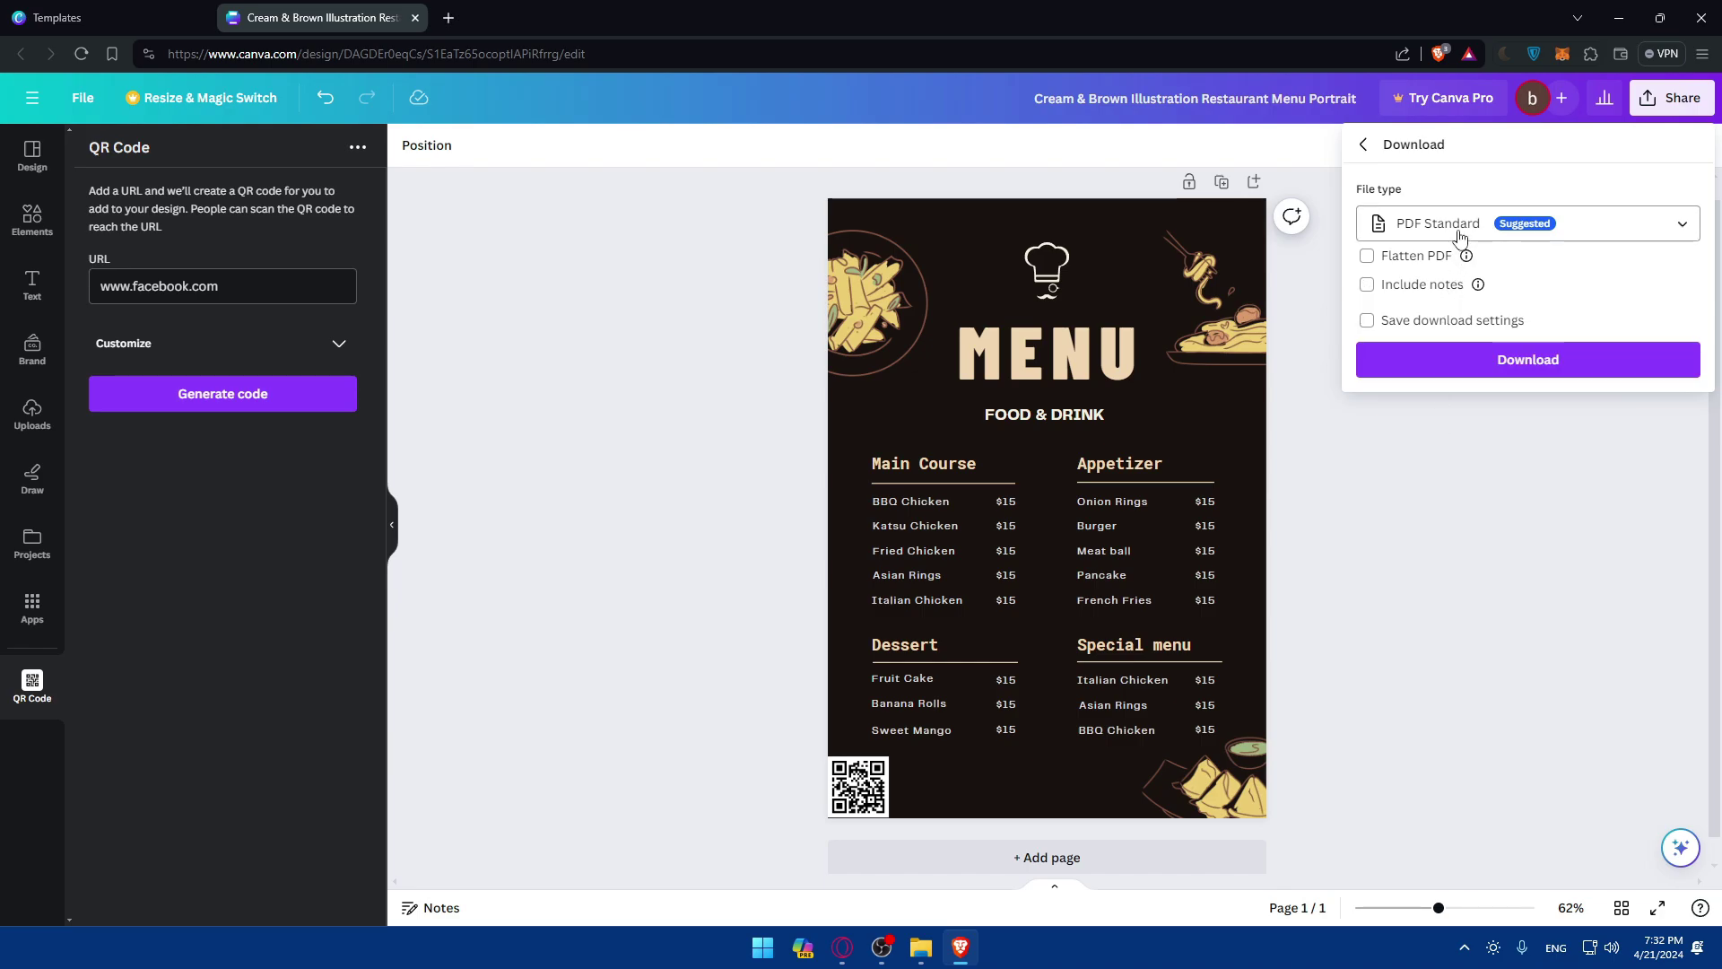
{"action": "left_click", "coordinate": [1455, 231]}
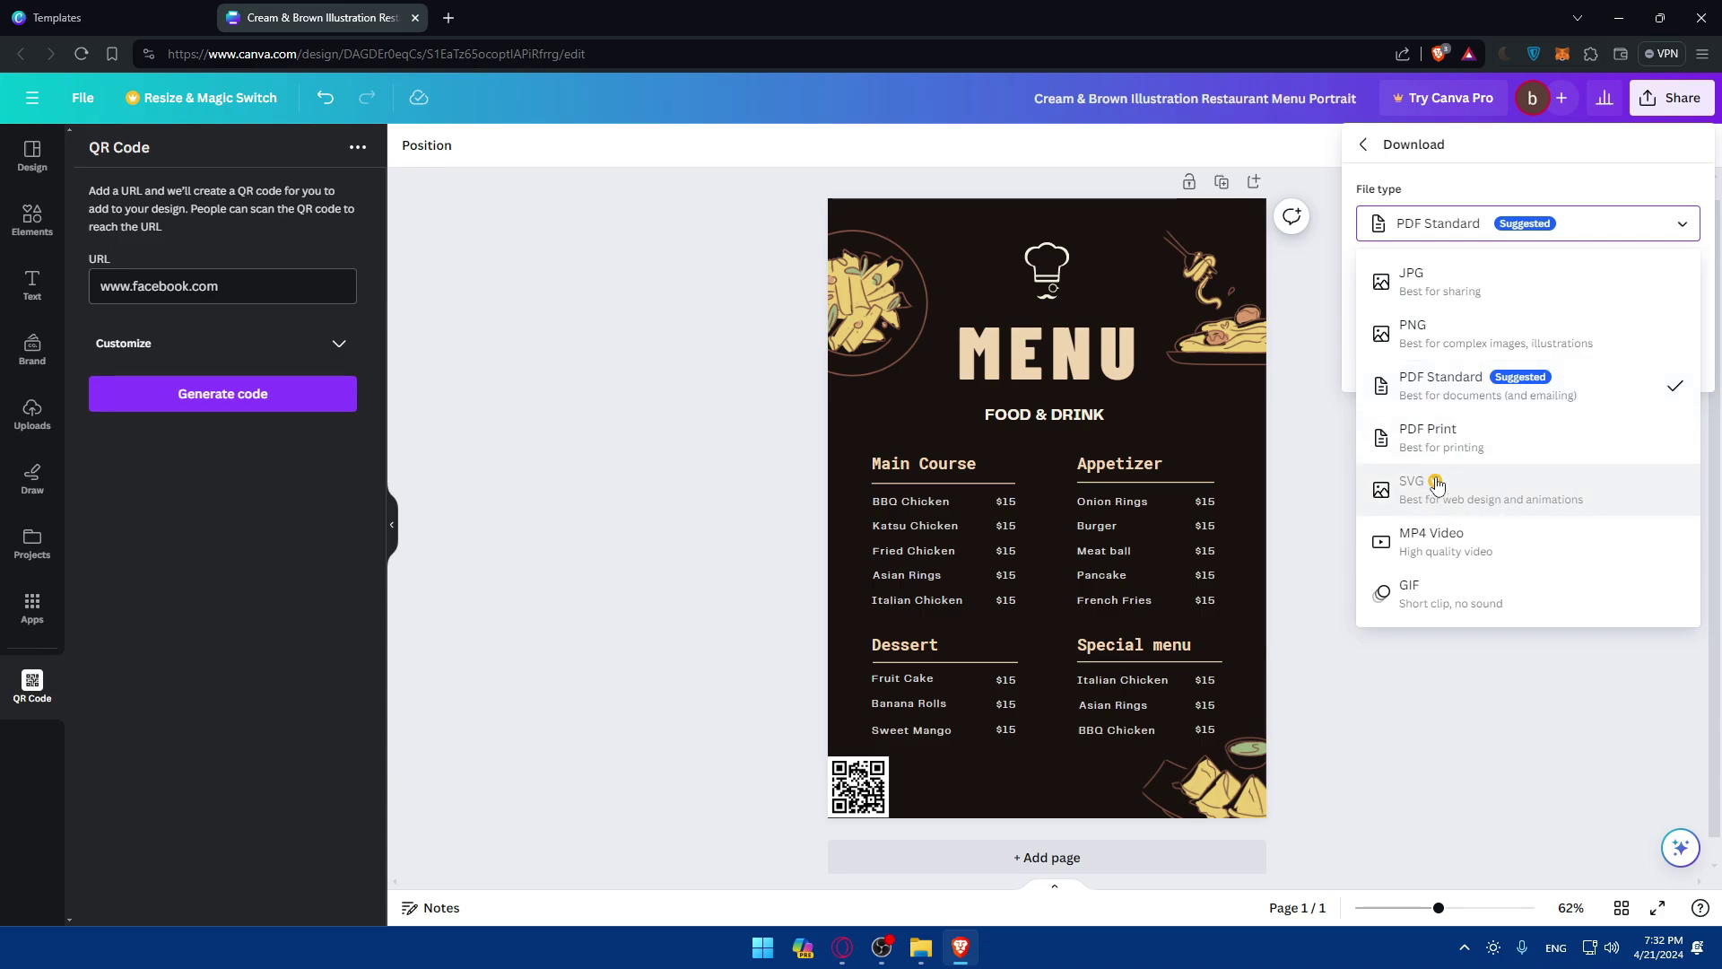
{"action": "left_click", "coordinate": [737, 308]}
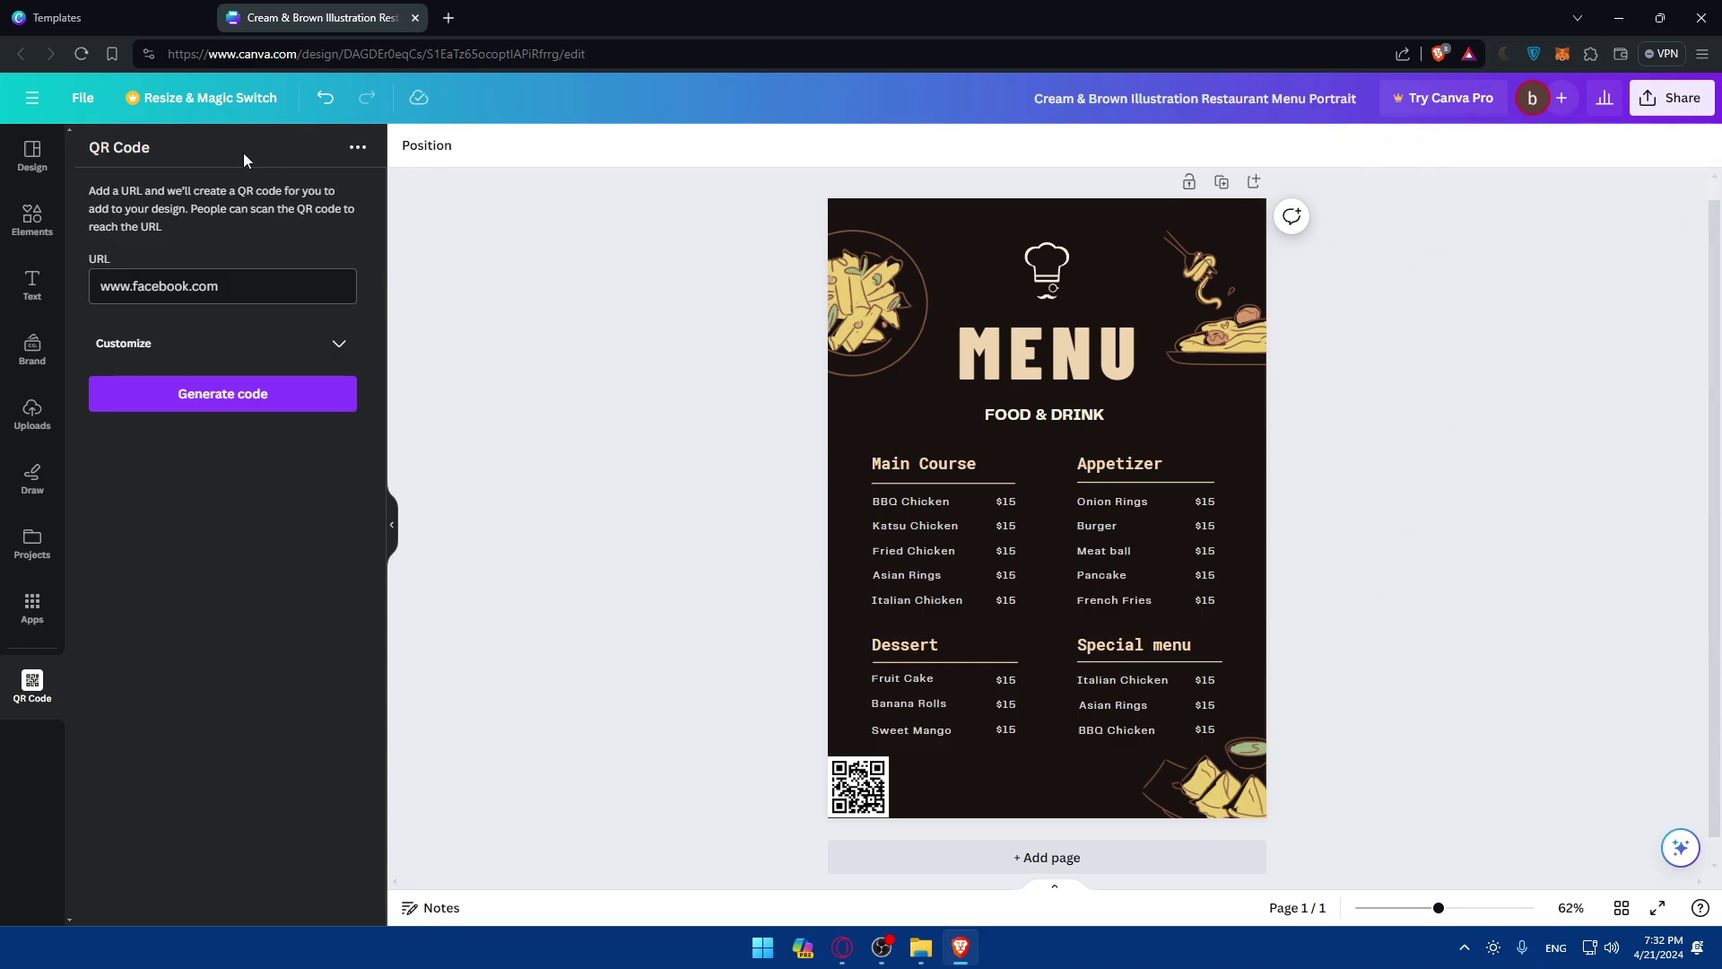
{"action": "left_click", "coordinate": [81, 17]}
Show Canva Pro's monthly pricing, comparing Free at US$0 with Pro at US$6.50 per month
{"action": "left_click", "coordinate": [1490, 104]}
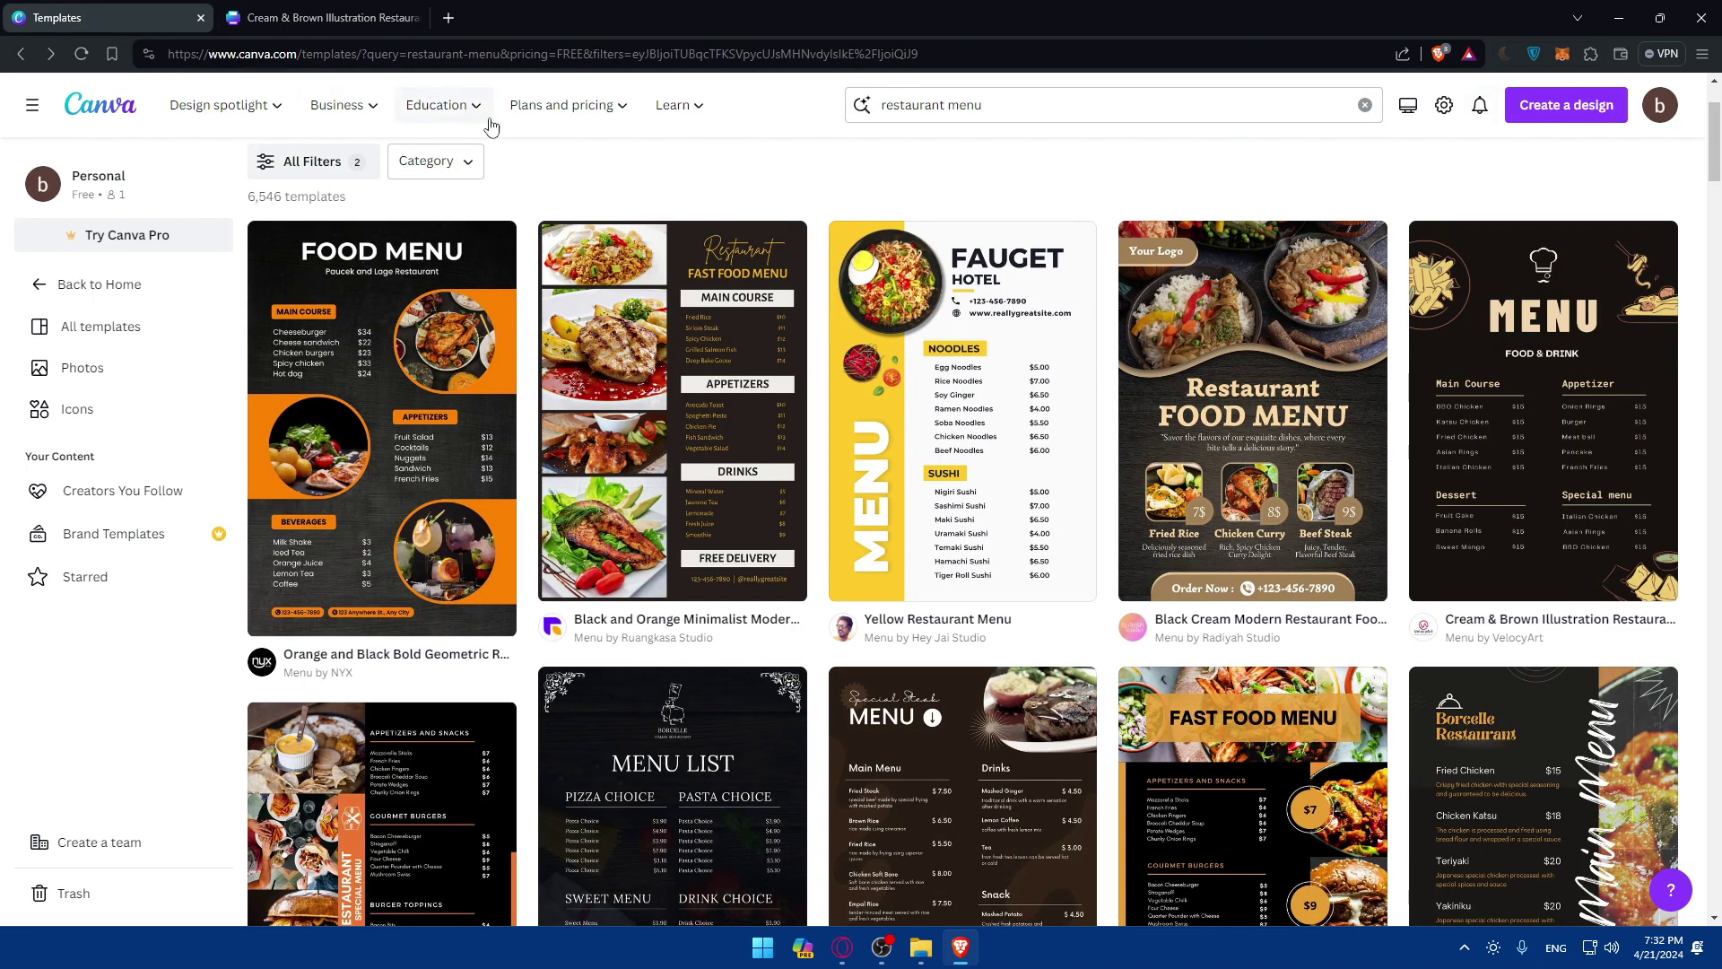
{"action": "mouse_move", "coordinate": [538, 106]}
{"action": "left_click", "coordinate": [574, 263]}
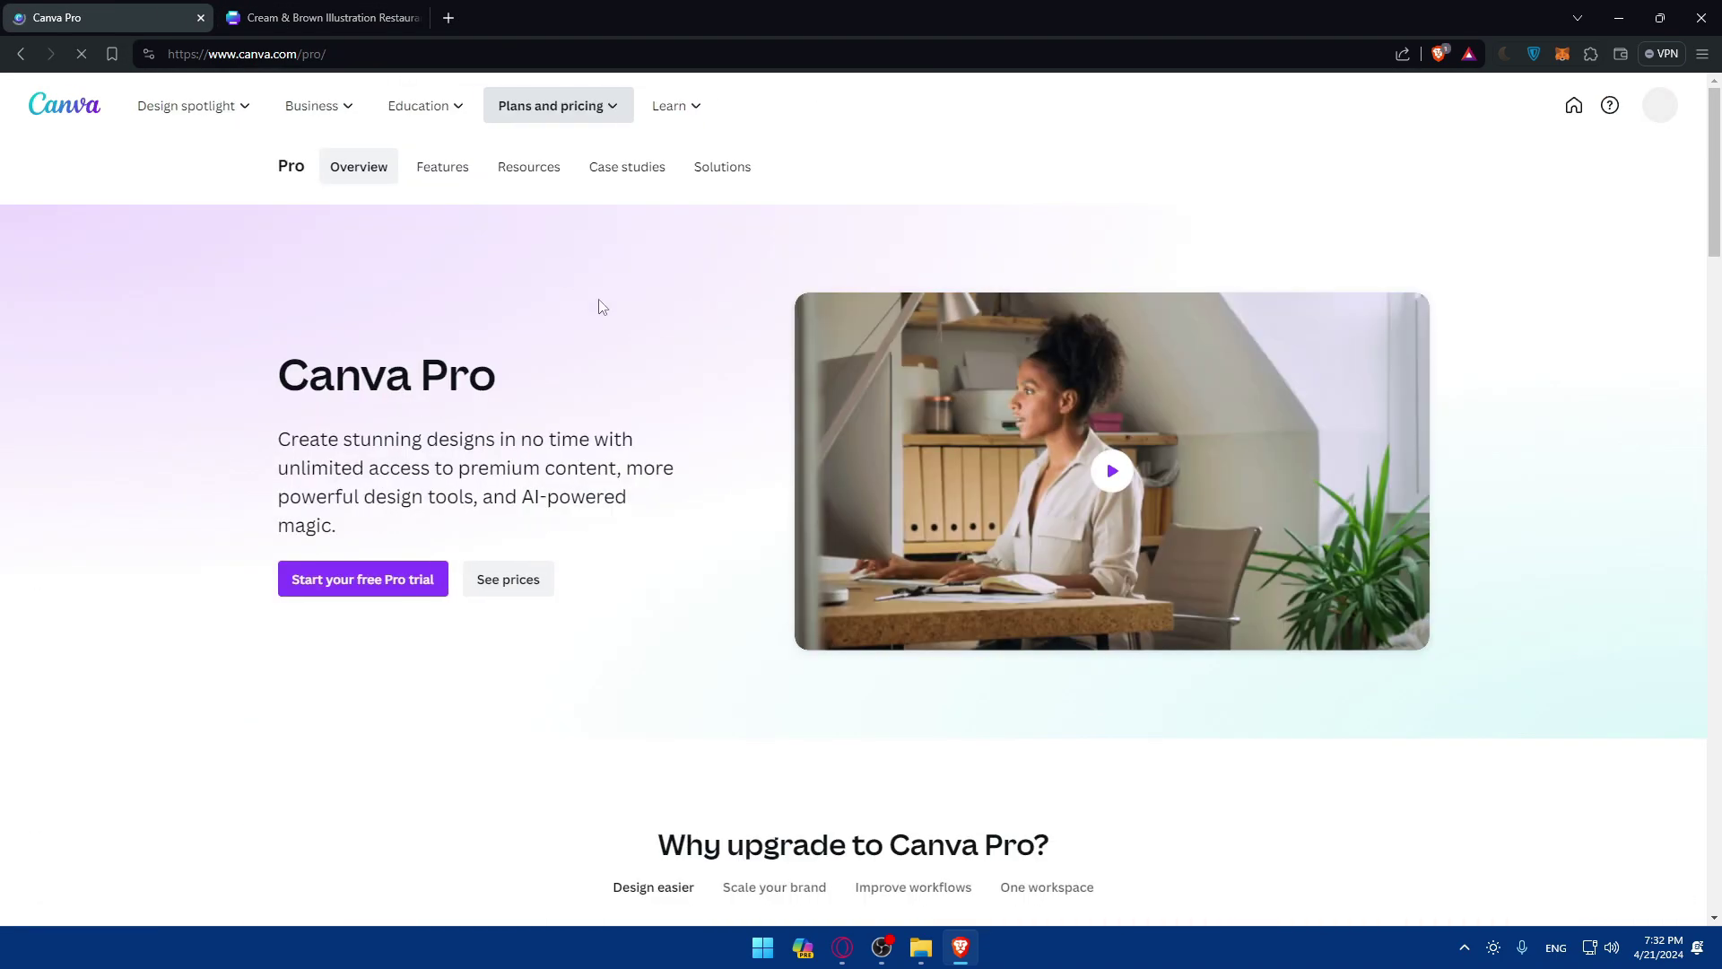
{"action": "left_click", "coordinate": [525, 587]}
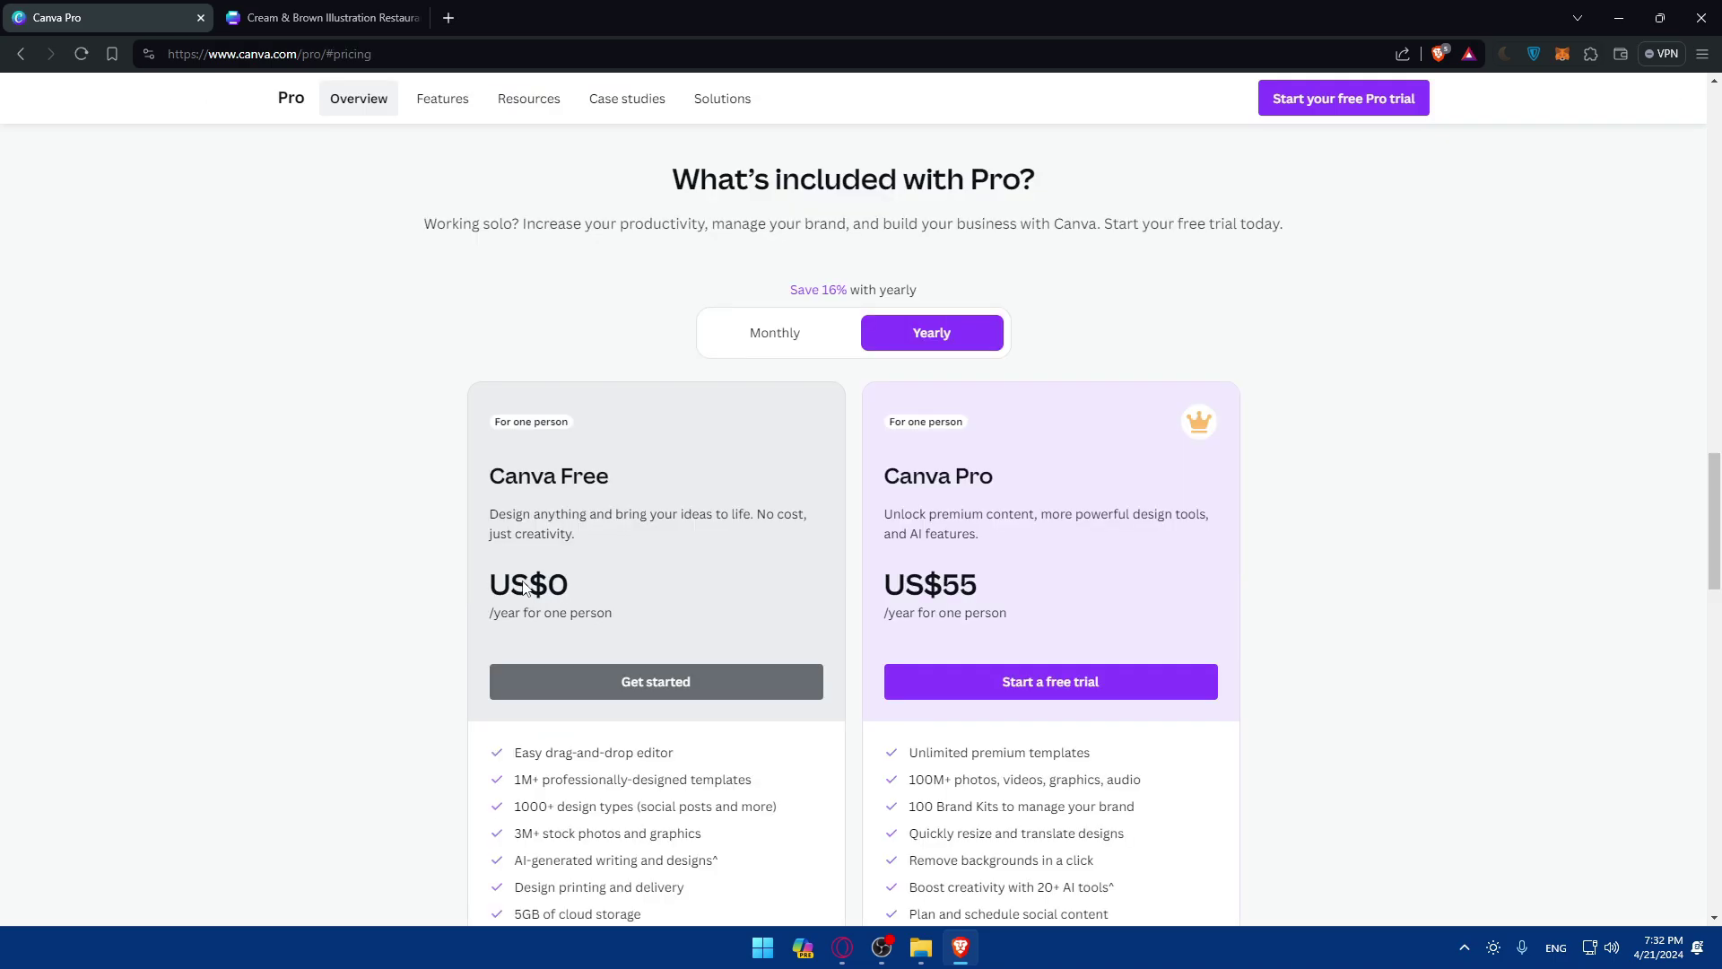
{"action": "scroll", "coordinate": [1052, 601], "scroll_direction": "down", "scroll_amount": 2}
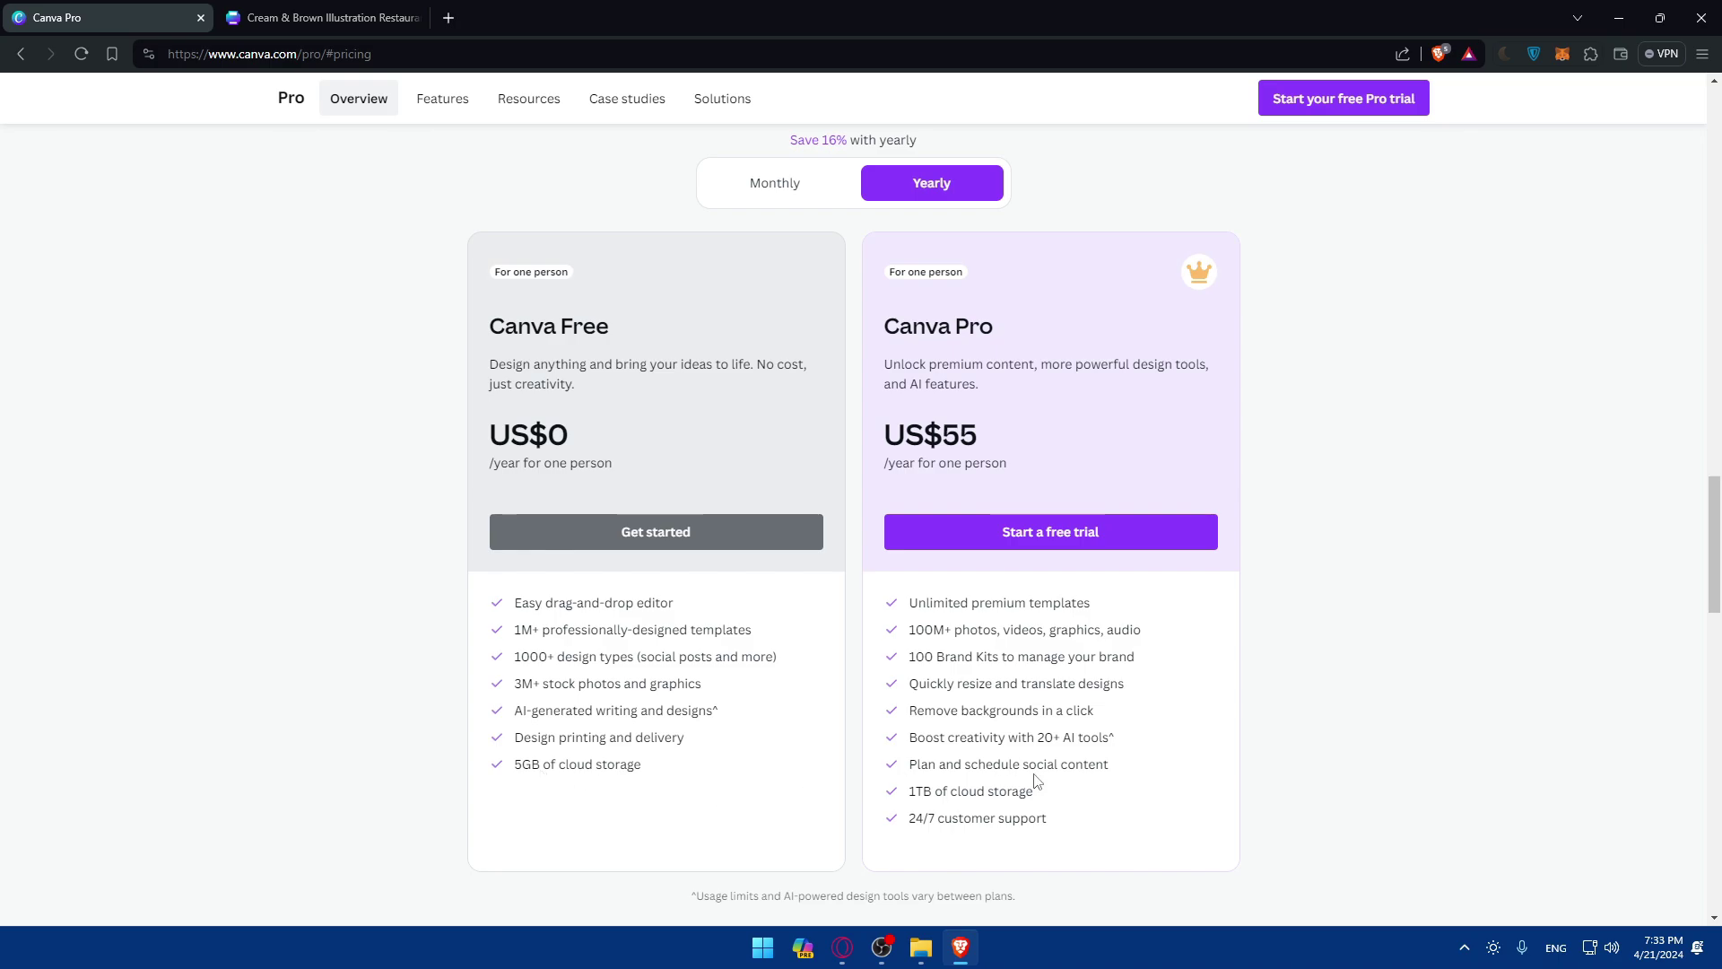
{"action": "left_click", "coordinate": [799, 203]}
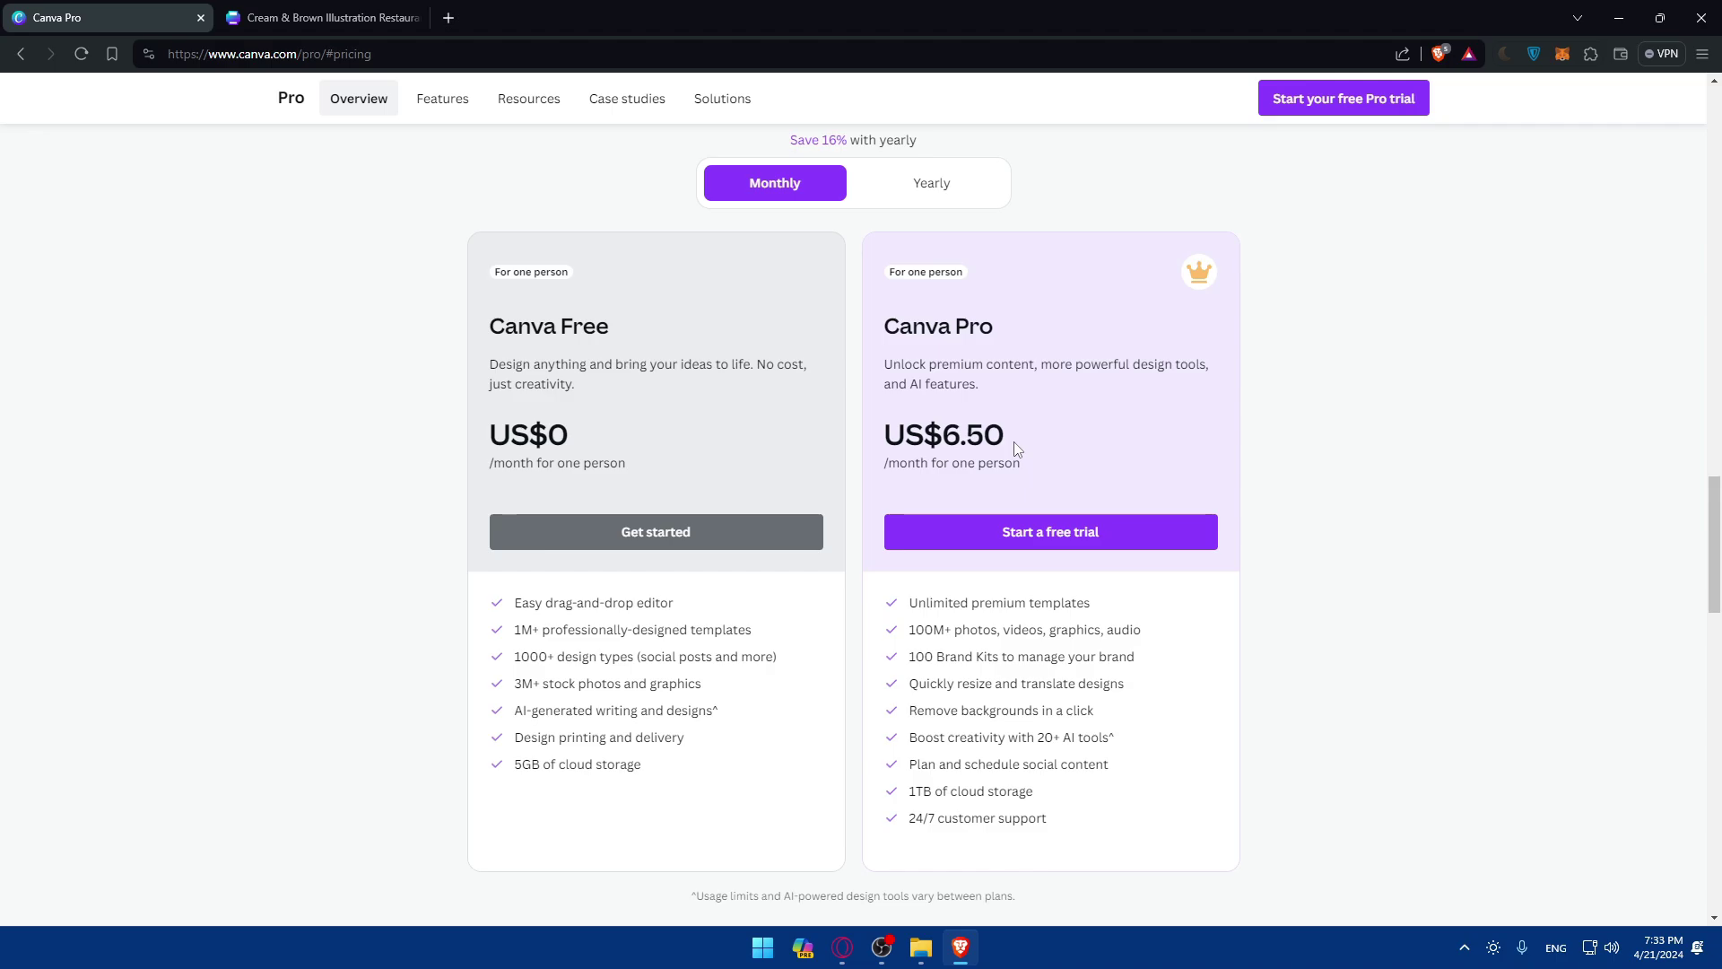
{"action": "scroll", "coordinate": [1017, 448], "scroll_direction": "down", "scroll_amount": 6}
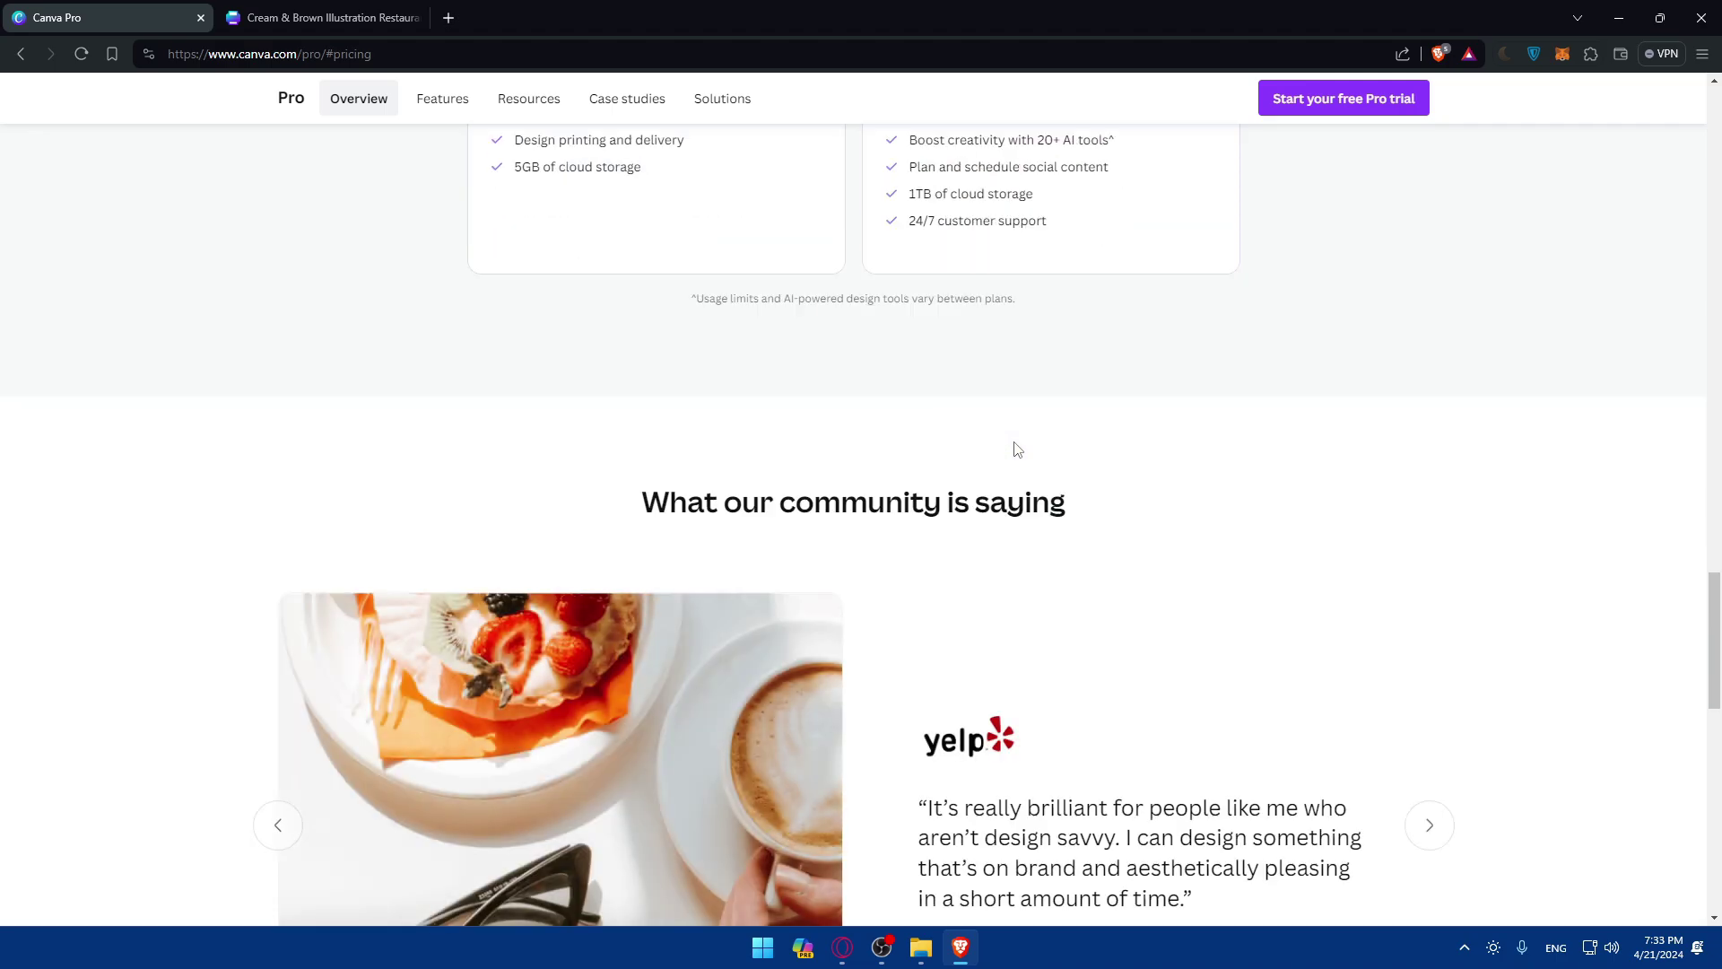